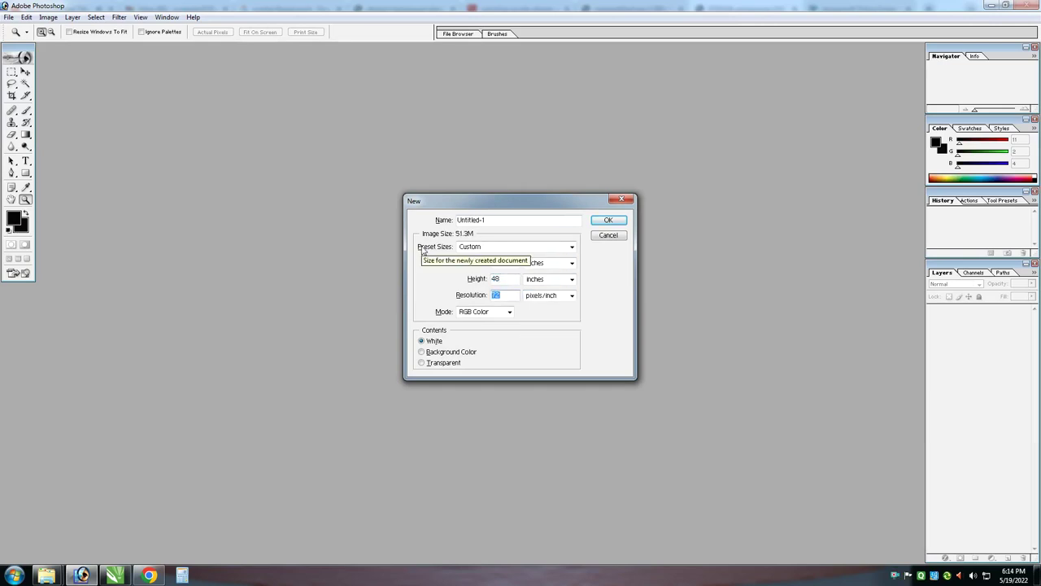
Create a new document and resize it to 72 × 36 inches at 72 pixels/inch
key("Return")
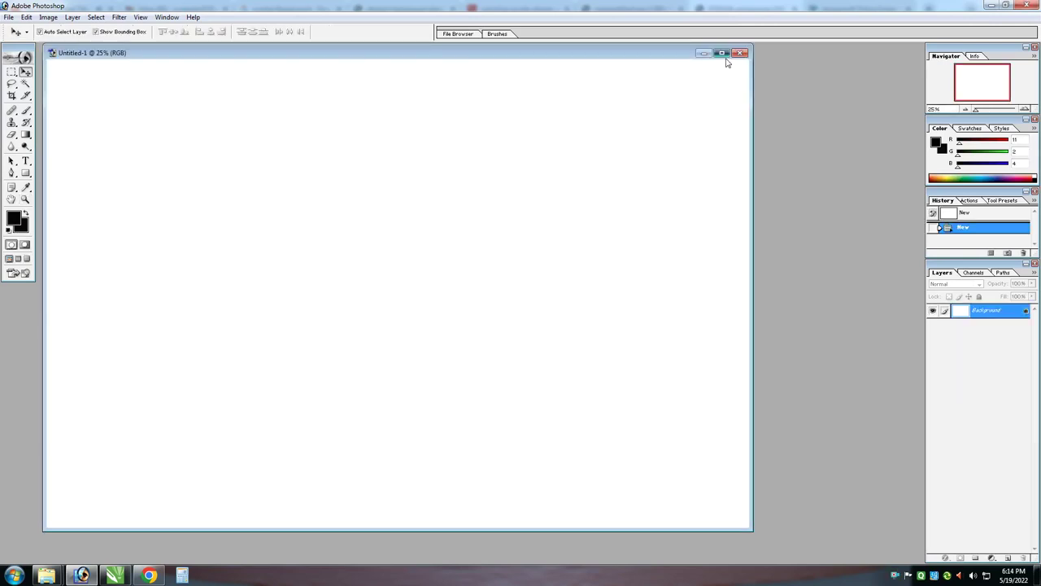
left_click(728, 58)
key("ctrl+alt+i")
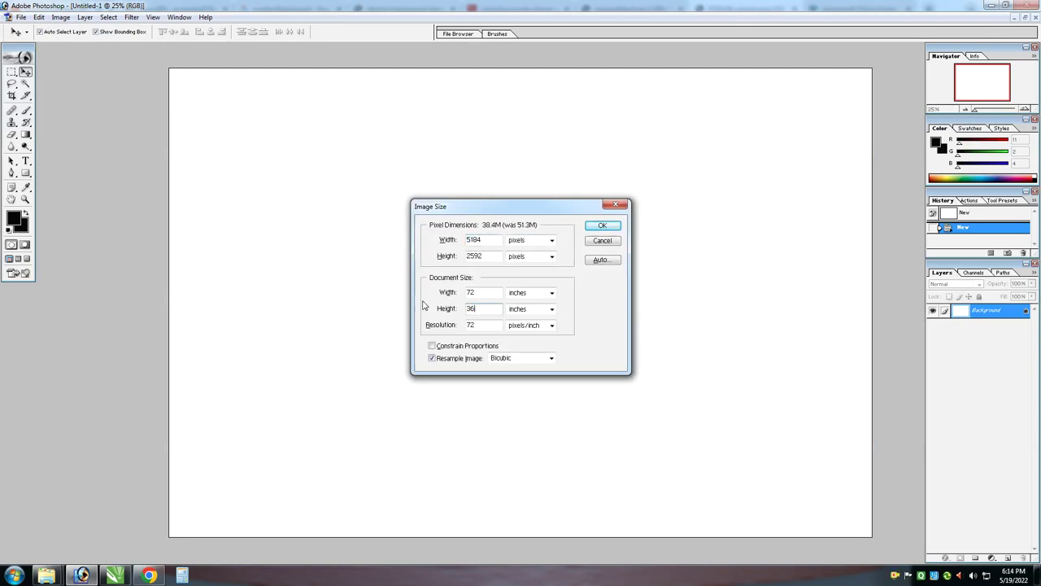
key("Return")
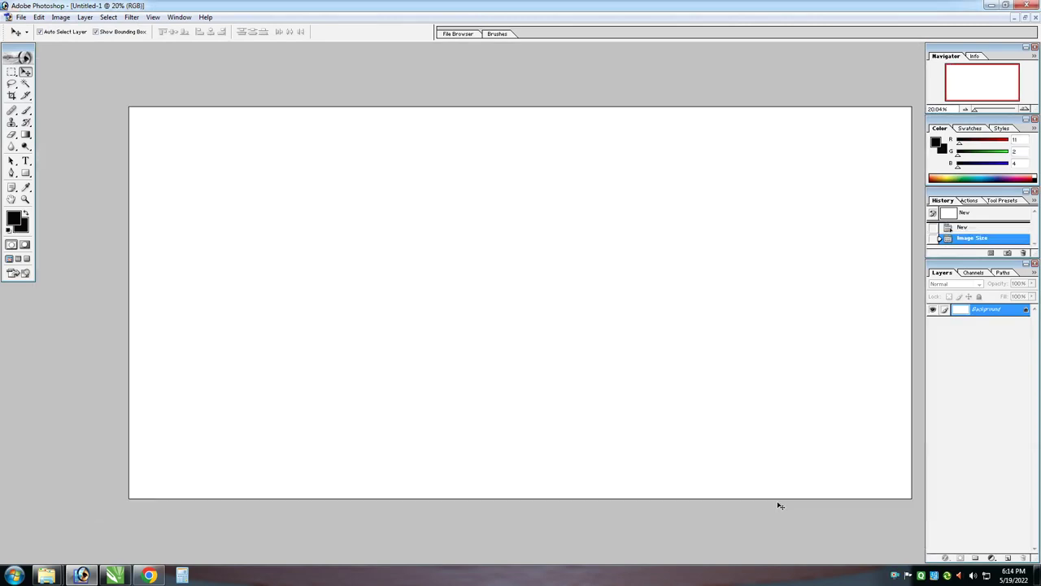
Convert the locked Background into an editable Layer 0
double_click(1026, 317)
key("Return")
key("alt+l")
key("Escape")
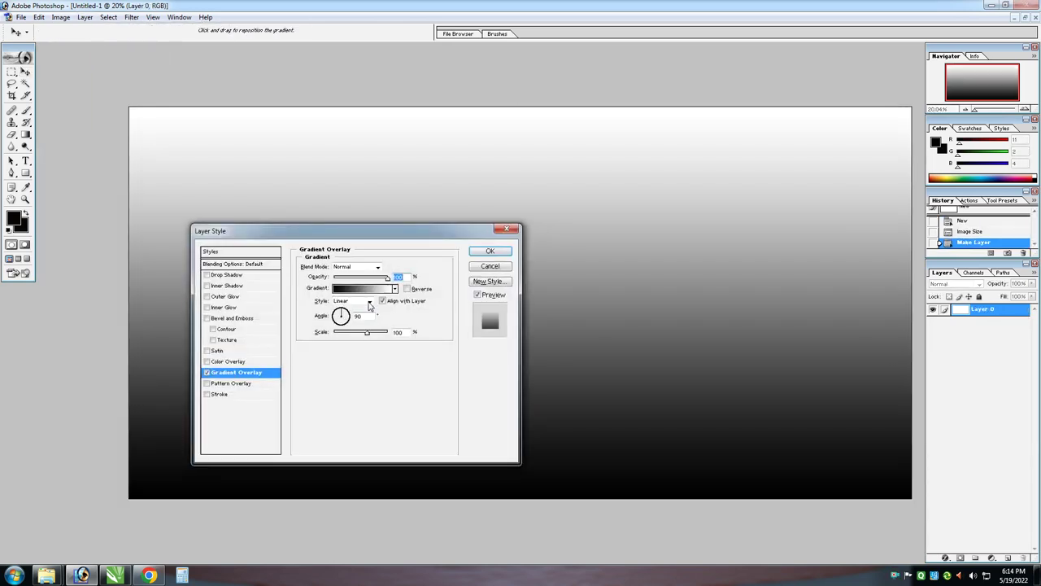
Add a Gradient Overlay with a dark navy stop and a magenta stop
left_click(395, 288)
left_click(395, 288)
left_click(364, 288)
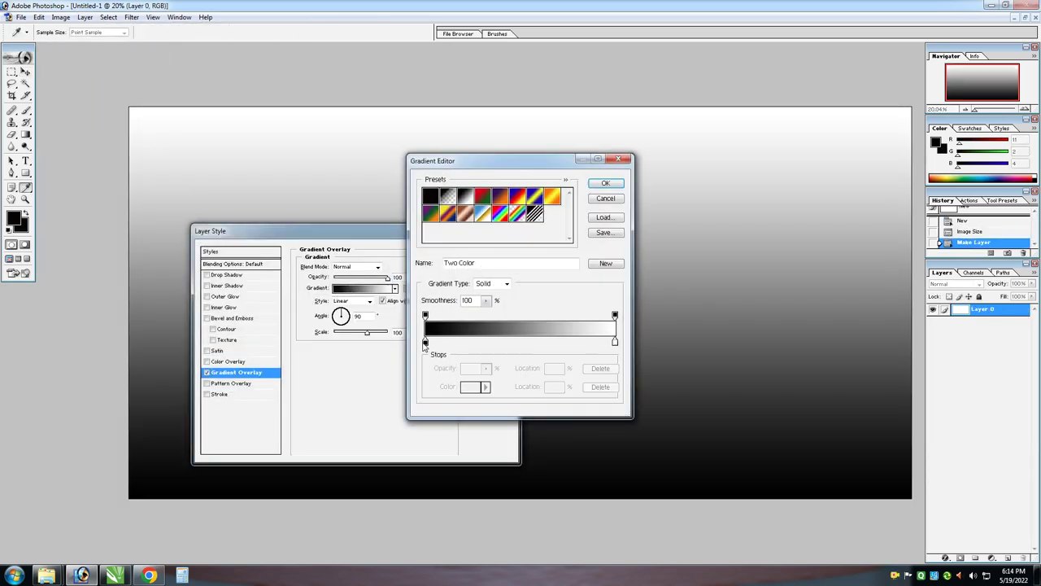
left_click(465, 387)
double_click(581, 316)
type("4")
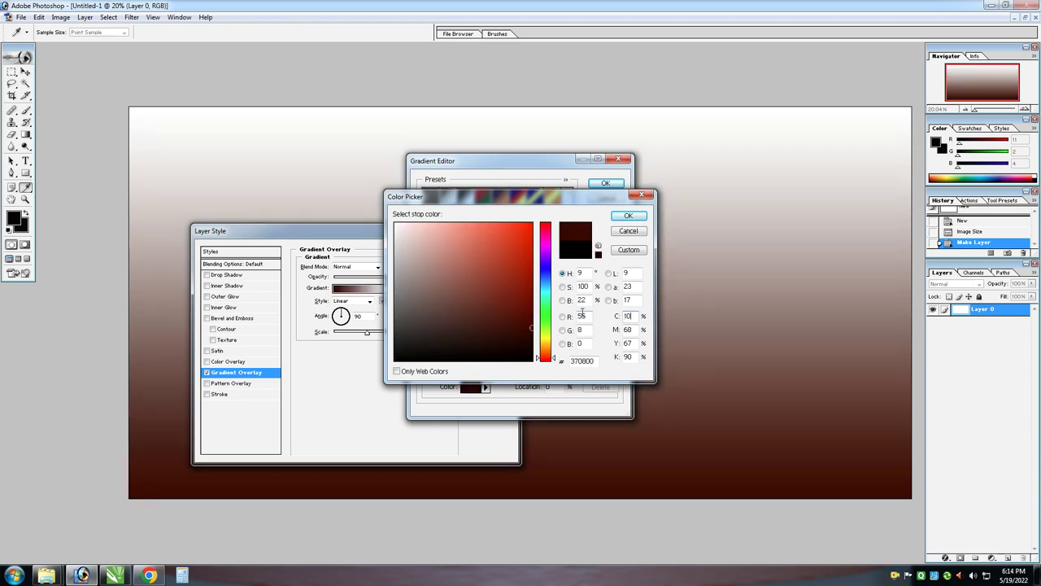
left_click(495, 299)
key("Return")
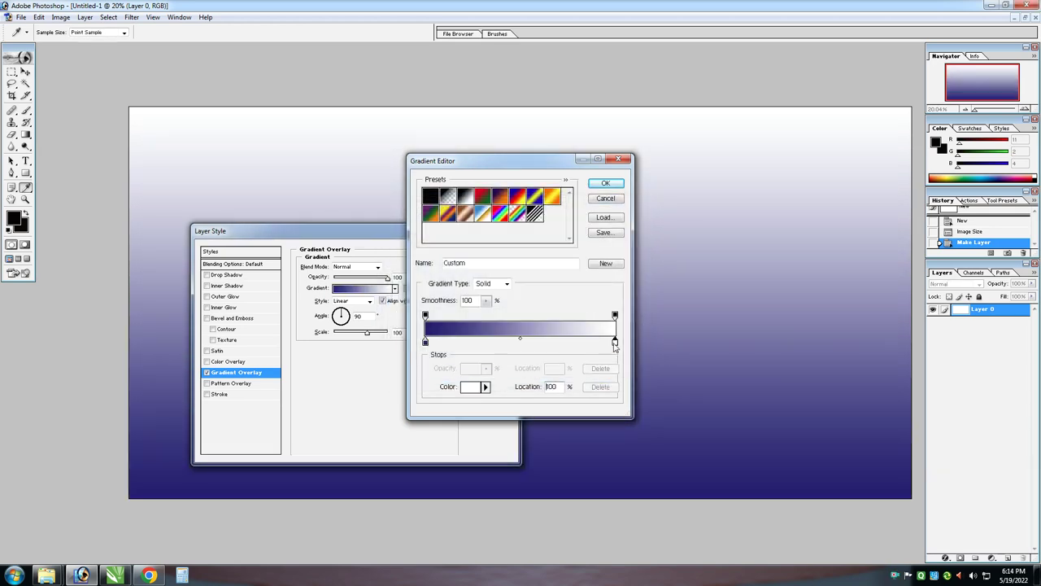
left_click(471, 388)
type("100")
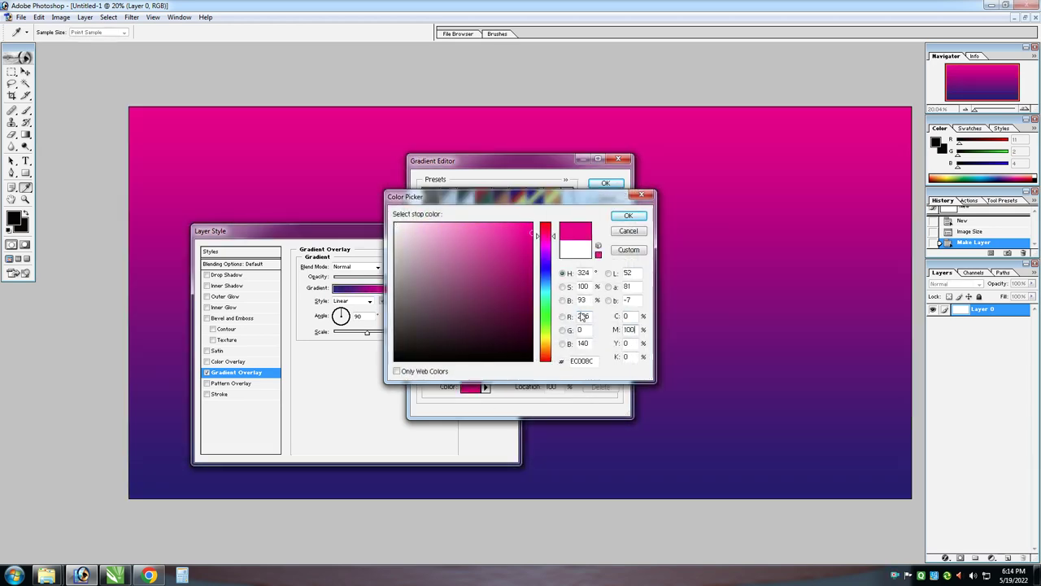
key("Return")
key("Return")
Add guides at 1 and 71 inches vertically and 1 and 35 inches horizontally
key("Return")
key("alt+v")
type("e1")
key("Return")
key("alt+v")
type("e71")
key("Return")
key("alt+v")
type("e1")
key("Return")
key("alt+v")
type("e35")
key("Return")
Paste and enlarge the sparks image, fade its bottom, and blend it in Lighten mode
key("ctrl+v")
key("ctrl+t")
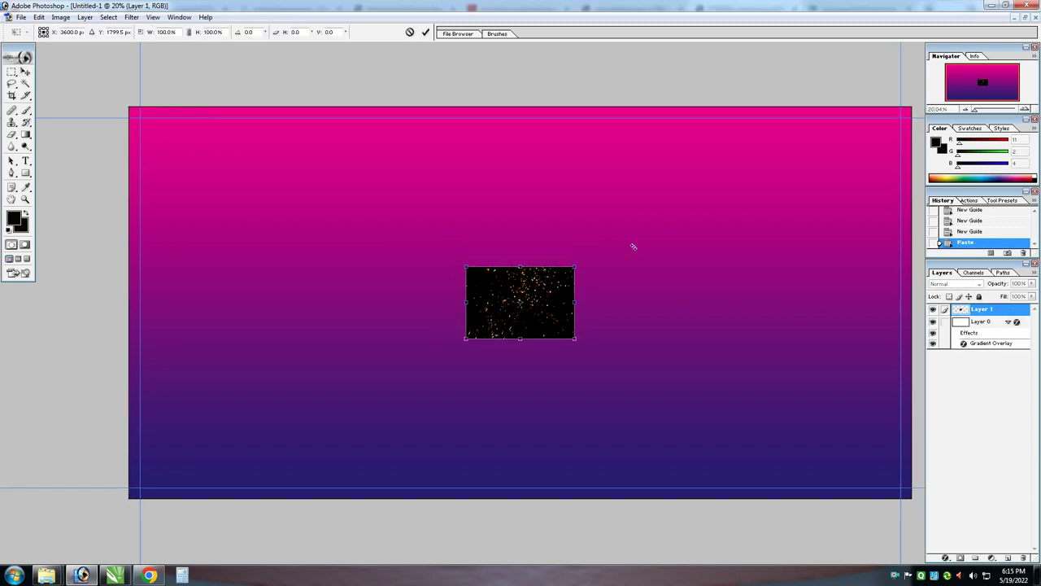
left_click_drag(579, 265, 728, 147)
key("Return")
key("v")
left_click_drag(496, 436, 438, 404)
key("e")
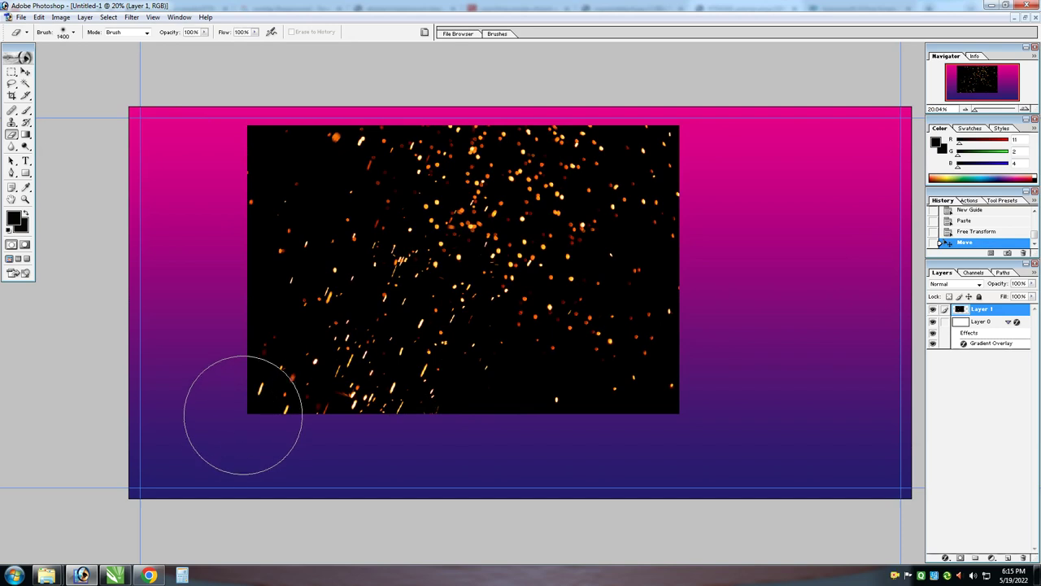
mouse_move(243, 413)
left_mouse_down()
mouse_move(546, 423)
mouse_move(767, 399)
left_mouse_up()
key("v")
left_click_drag(495, 213, 376, 194)
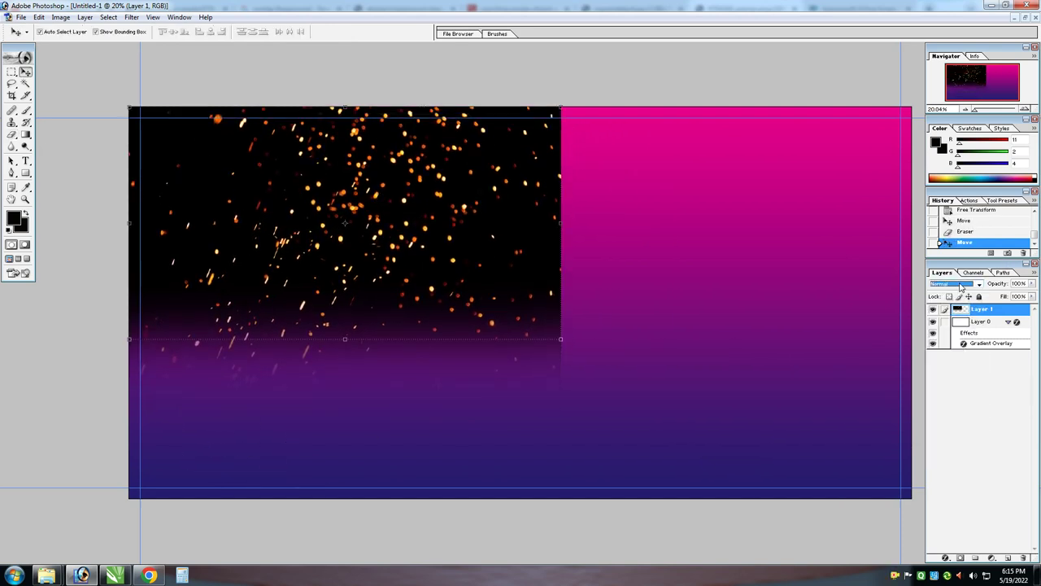
key("Down")
key("Down")
key("Down")
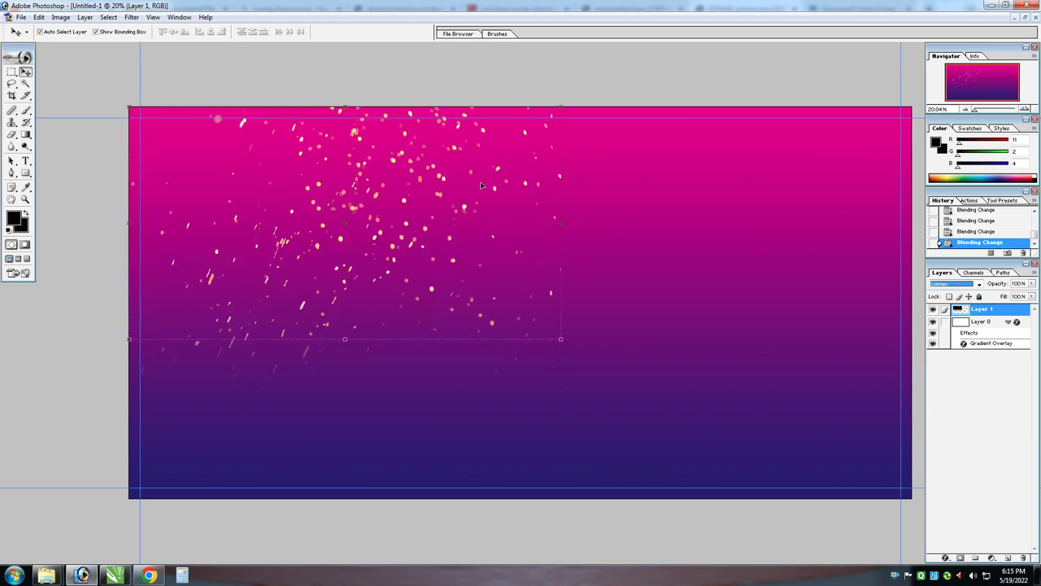
Place a transformed copy of the sparks over the banner's right half
key("ctrl+minus")
left_click_drag(655, 197, 614, 253, "alt")
key("ctrl+t")
right_click(709, 227)
left_click(567, 228)
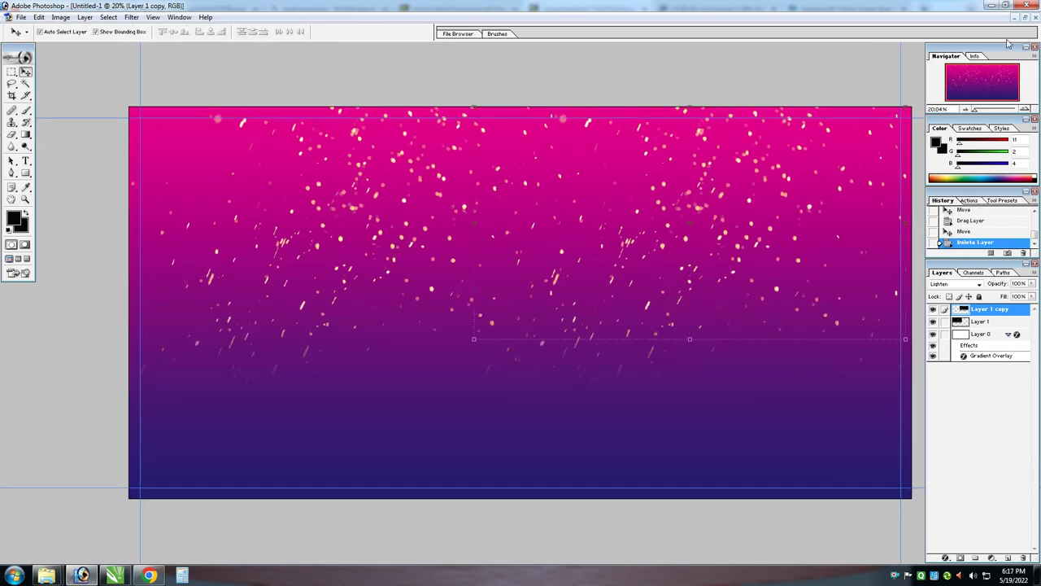
Bring in the starburst image and place copies in the top-left and top-right corners
left_click(1025, 17)
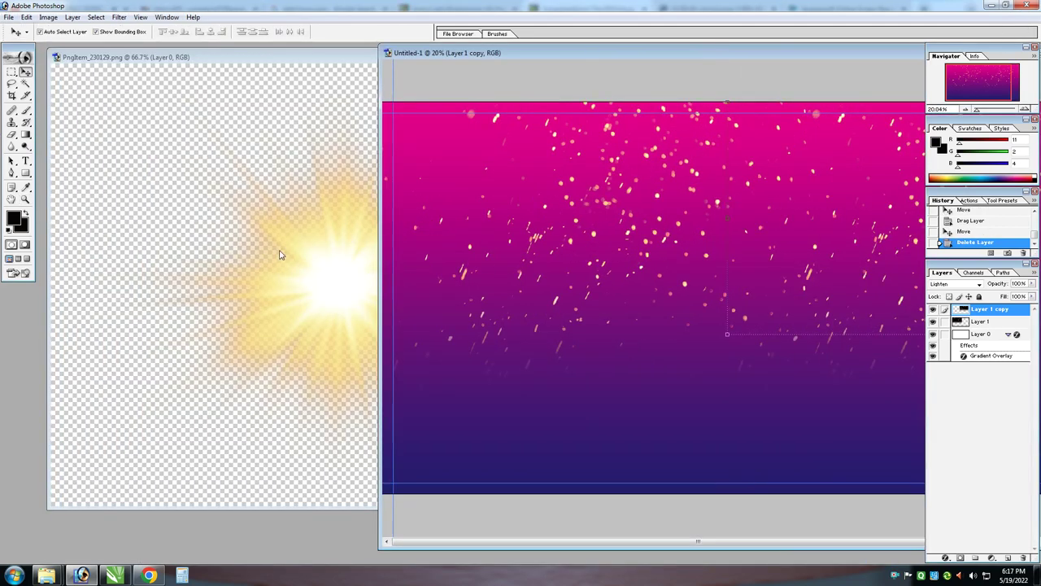
left_click_drag(279, 256, 706, 319)
key("ctrl+w")
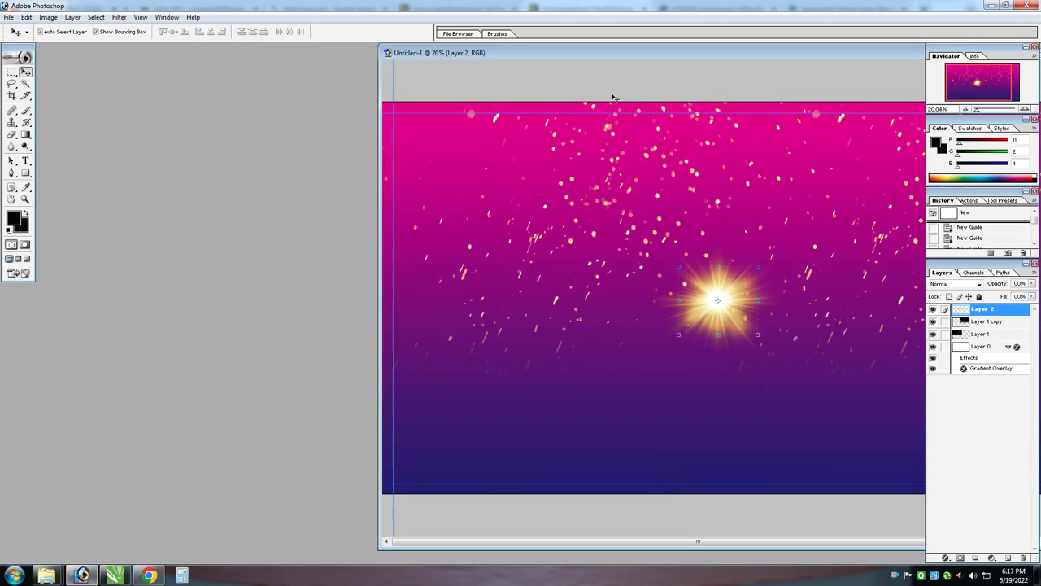
double_click(637, 58)
left_click_drag(466, 301, 180, 142)
key("ctrl+minus")
left_click_drag(239, 167, 806, 167)
key("z")
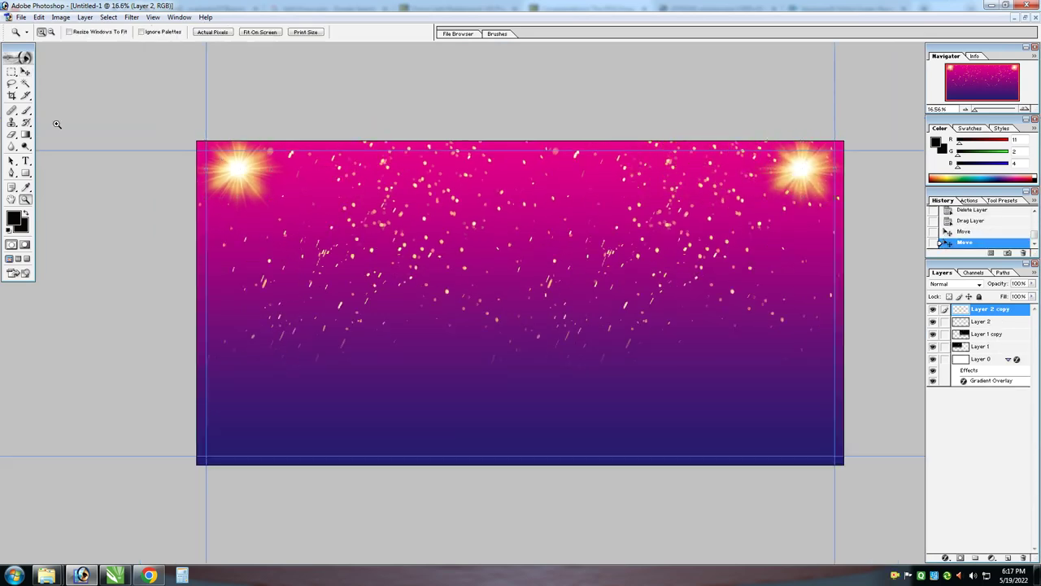
left_click(814, 385)
left_click(798, 376, "alt")
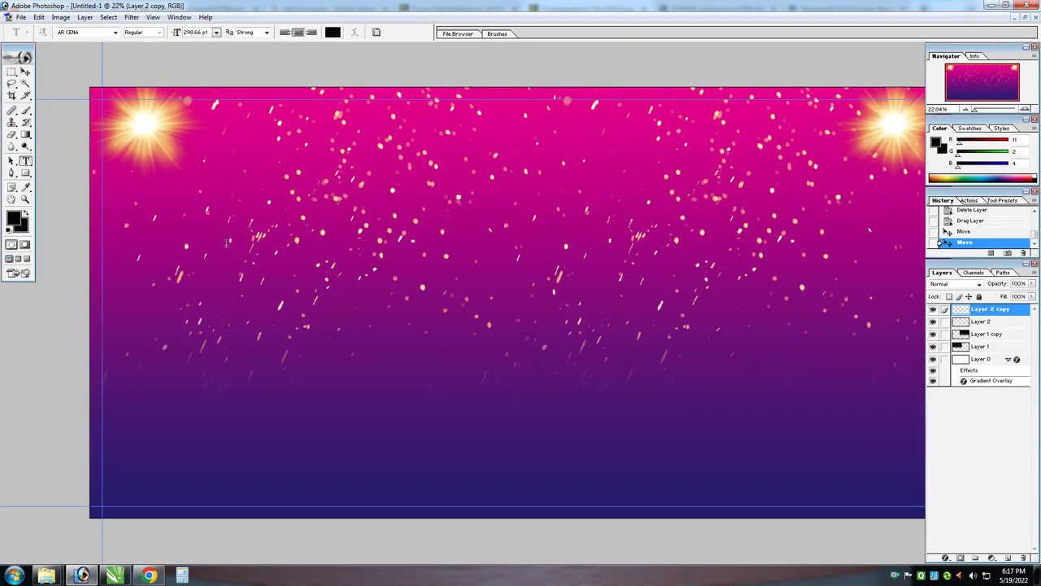
Type the Hindi shop title in the BHARTIYA HINDI_053 font
left_click(128, 244)
type("dfhfgjjghkh")
key("ctrl+a")
type("bh")
key("Return")
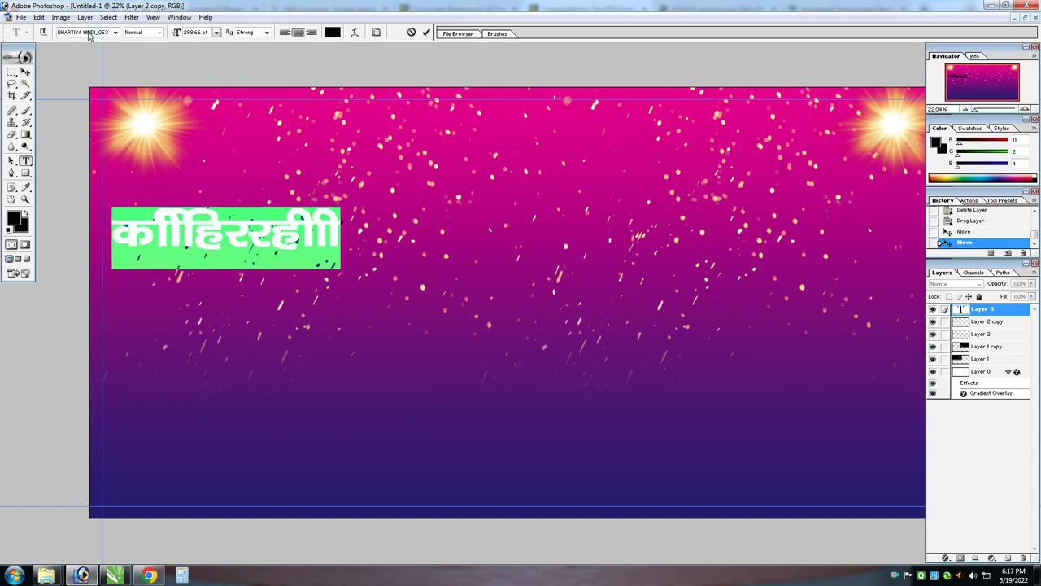
type("f'koe")
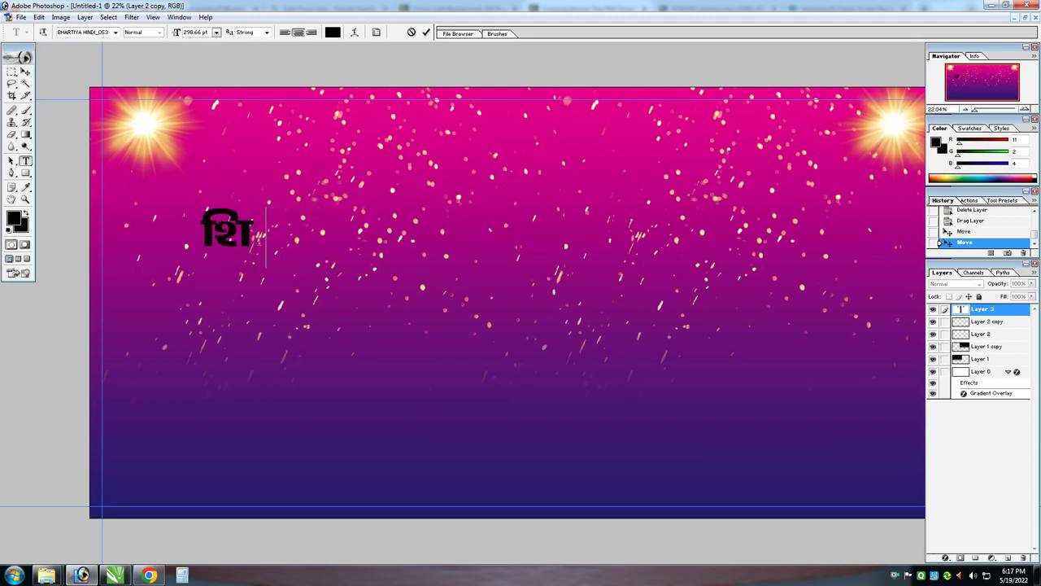
type("~ fdj;kuk")
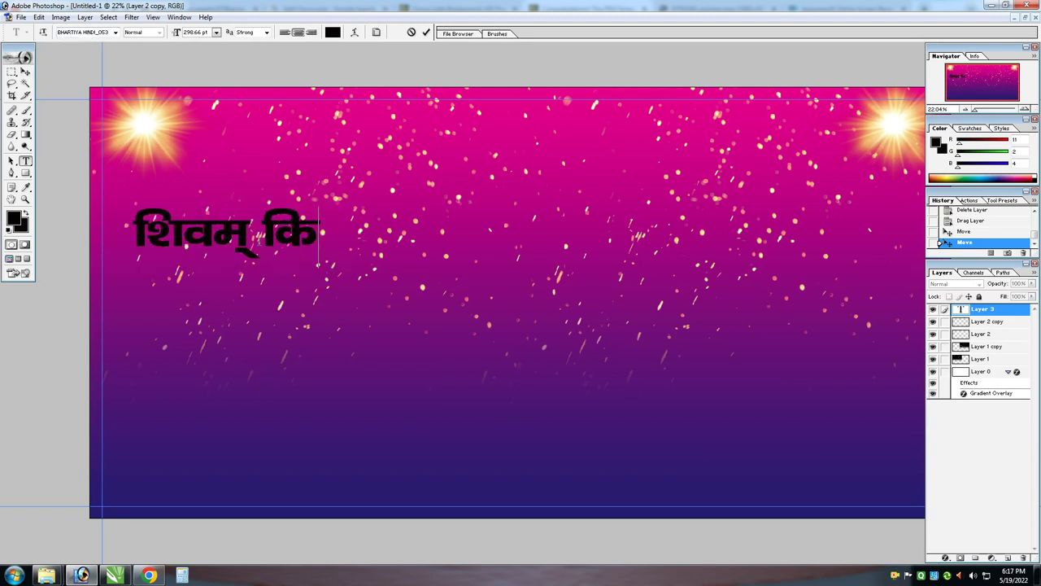
type(" LVksj")
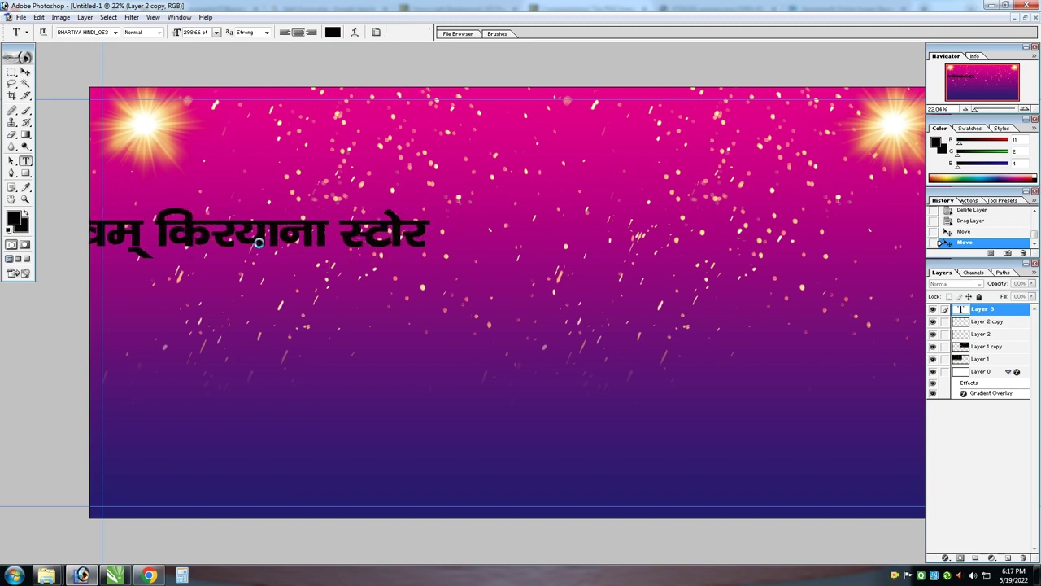
key("ctrl+Return")
Move the title onto the banner and enlarge it across the top
key("v")
left_click_drag(316, 236, 392, 185)
key("ctrl+t")
left_click_drag(505, 197, 895, 245)
key("ctrl+minus")
left_click_drag(810, 221, 836, 182)
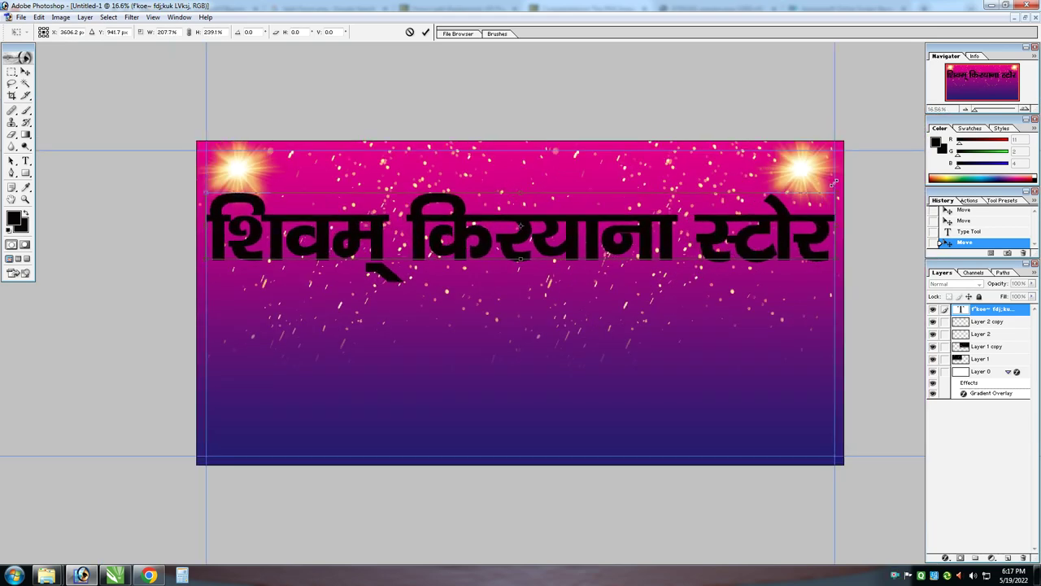
left_click_drag(562, 190, 564, 181)
key("Return")
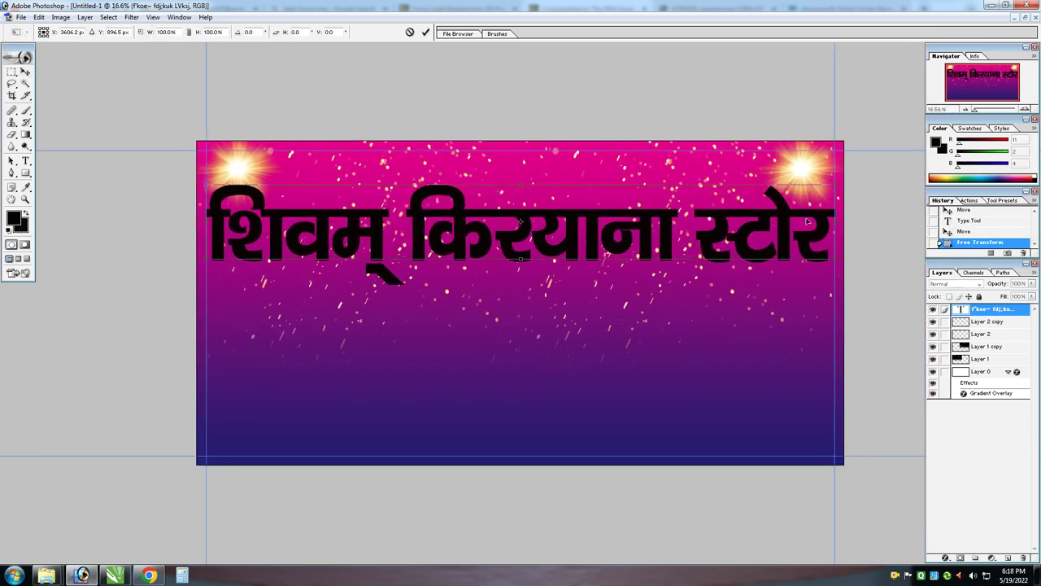
left_click_drag(835, 216, 759, 199)
key("Escape")
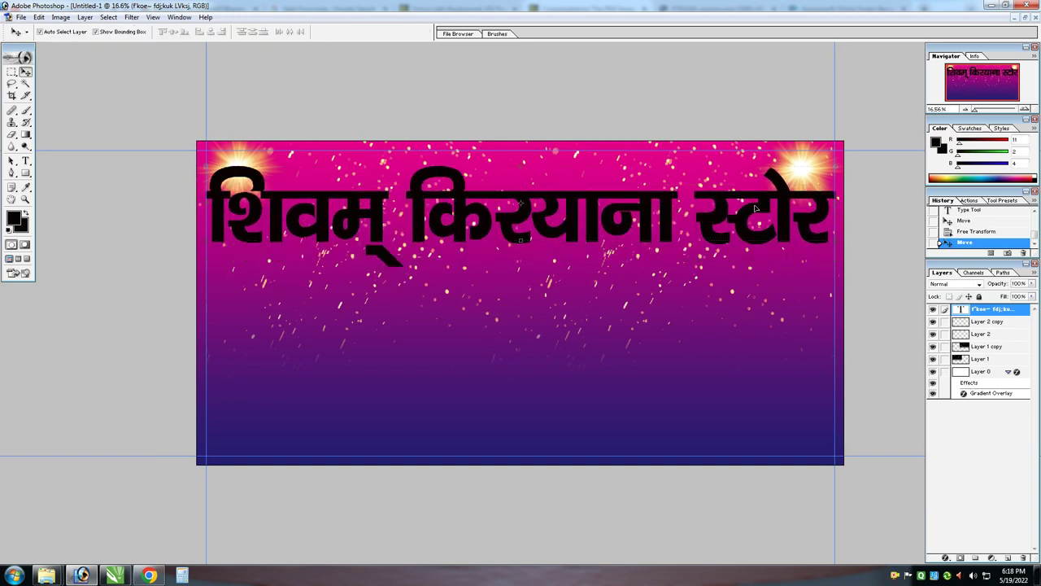
Shift the left and right starbursts inward toward the title
key("ctrl+plus")
right_click(160, 113)
left_click(171, 118)
left_click_drag(158, 115, 224, 125)
left_click_drag(908, 126, 815, 127)
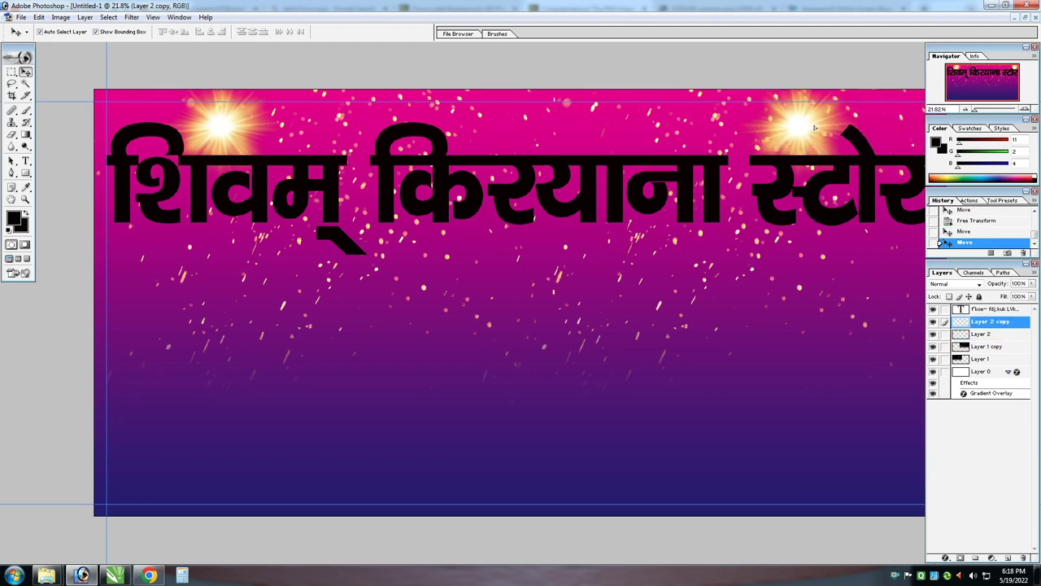
Duplicate the title below the original and shrink the copy
left_click(992, 309)
key("ctrl+minus")
left_click_drag(521, 191, 520, 285)
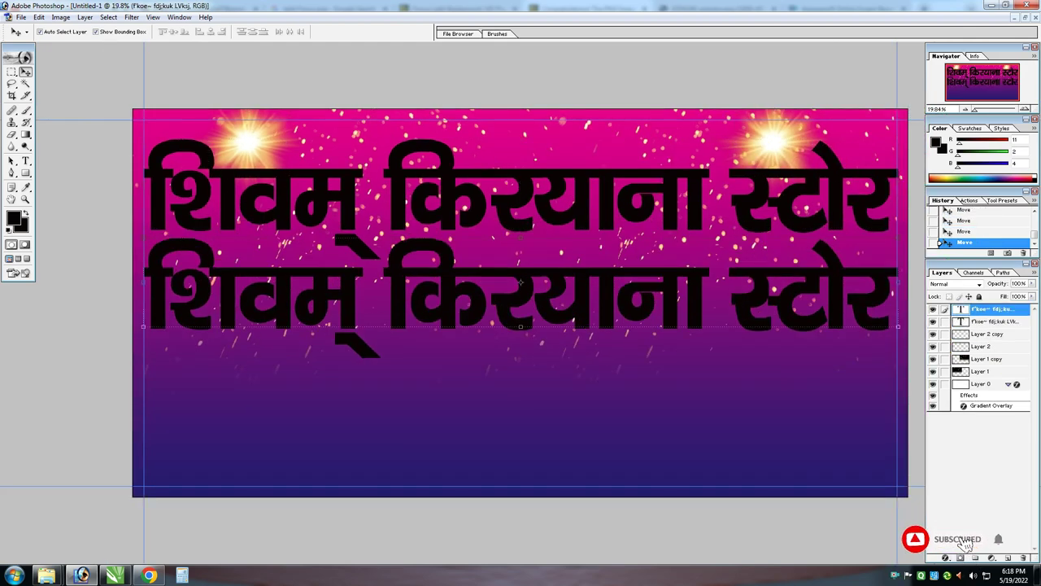
key("ctrl+t")
left_click_drag(900, 238, 625, 271)
Retype the small title copy as 'श्री गणेशाय नमः'
key("Return")
key("t")
left_click(592, 286)
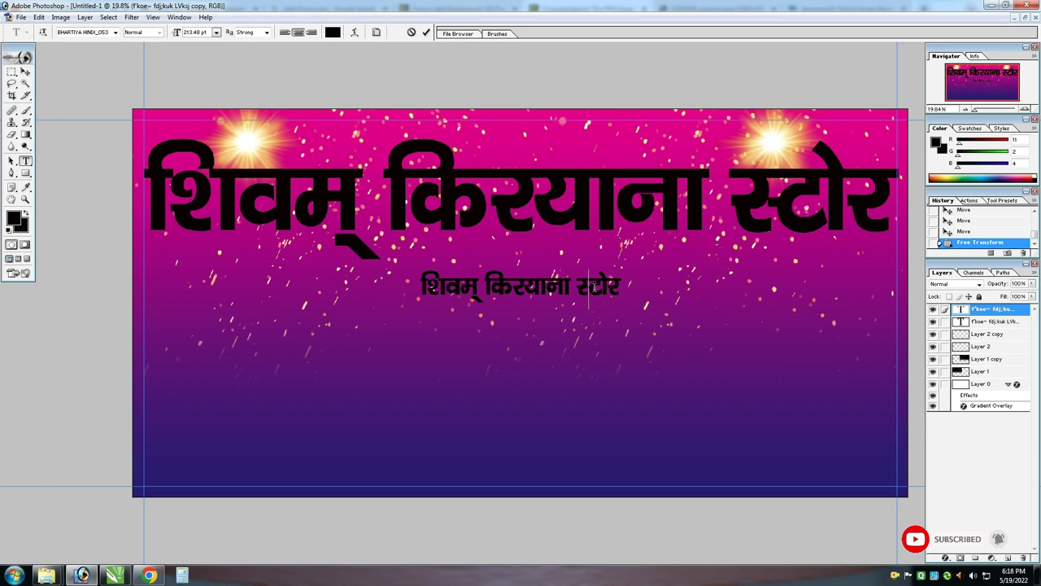
key("ctrl+a")
type("Jh x.ks'kk;")
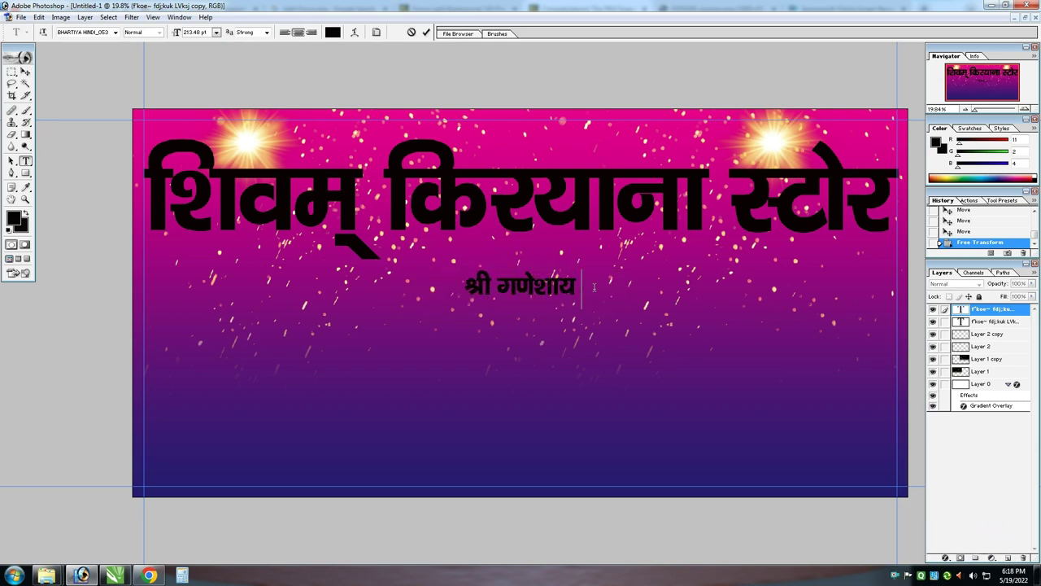
type(" ue%")
key("ctrl+Return")
Move the 'श्री गणेशाय नमः' line above the title and shrink it
left_click_drag(595, 286, 572, 144)
key("ctrl+t")
key("Return")
key("Up")
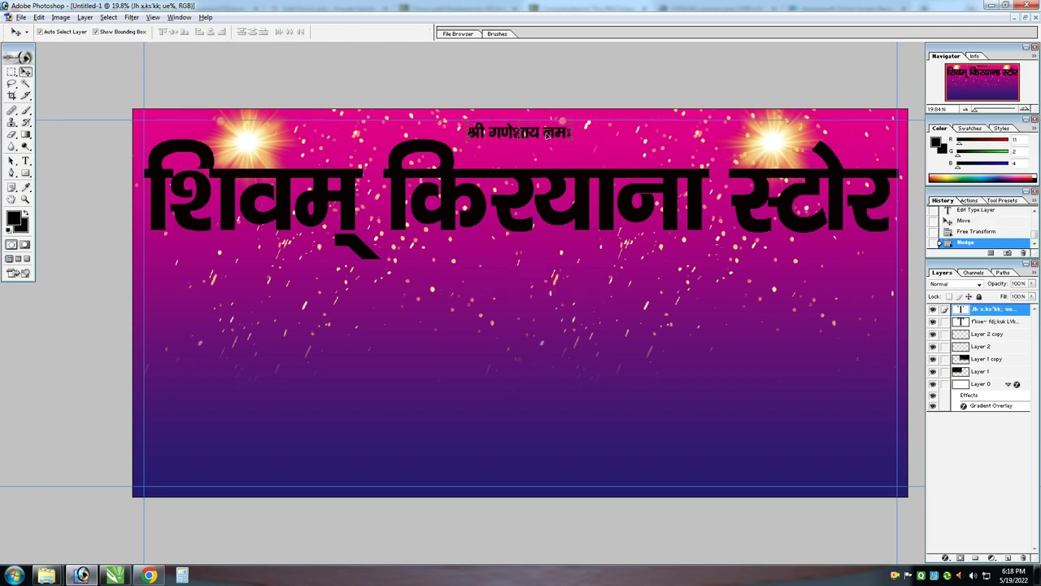
Duplicate the small line below the title and retype it as the address line
left_click_drag(547, 134, 559, 269)
key("t")
triple_click(549, 264)
type("'")
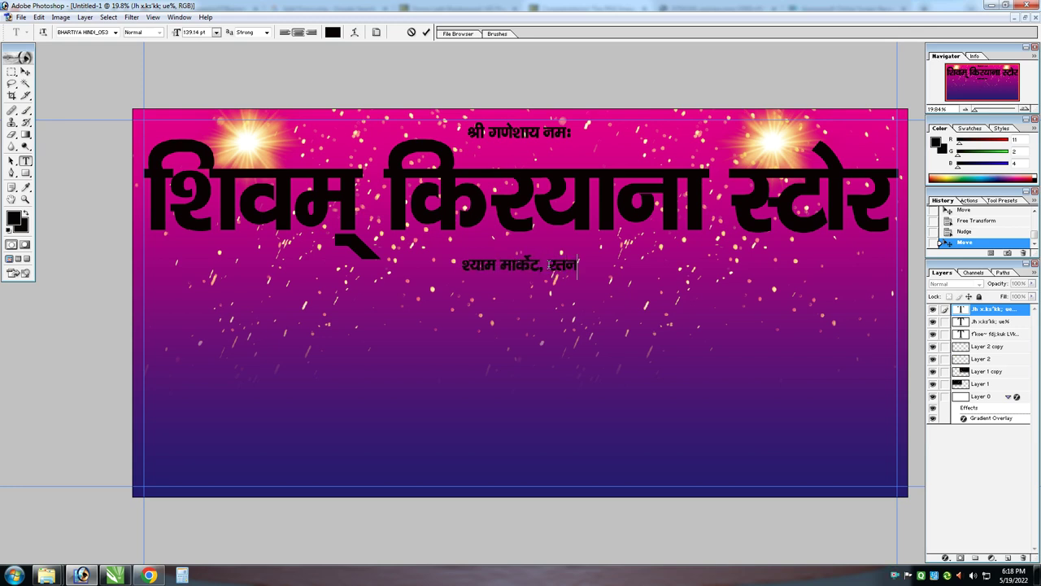
type("iqjk-")
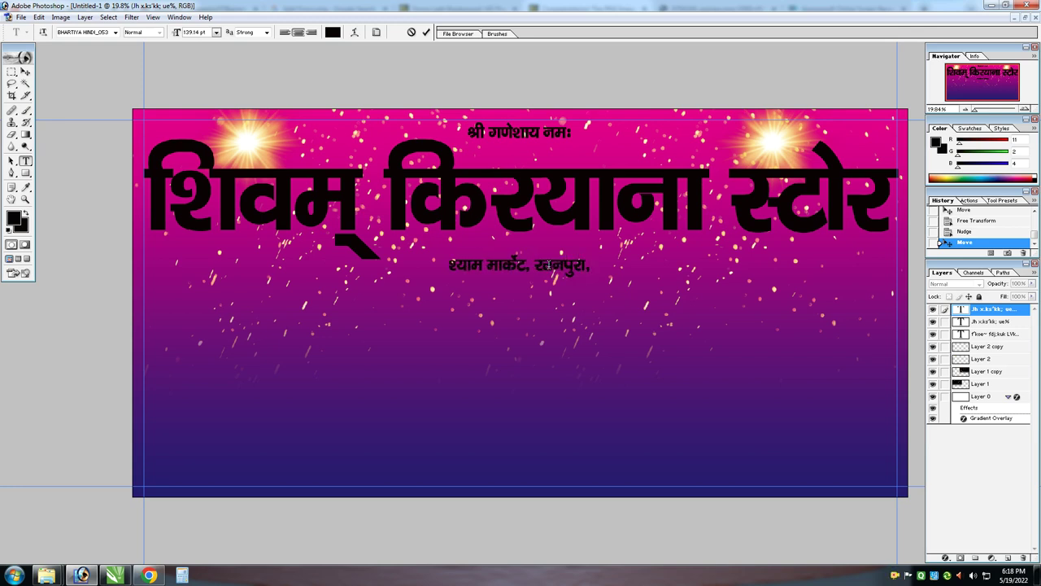
type("eÅ")
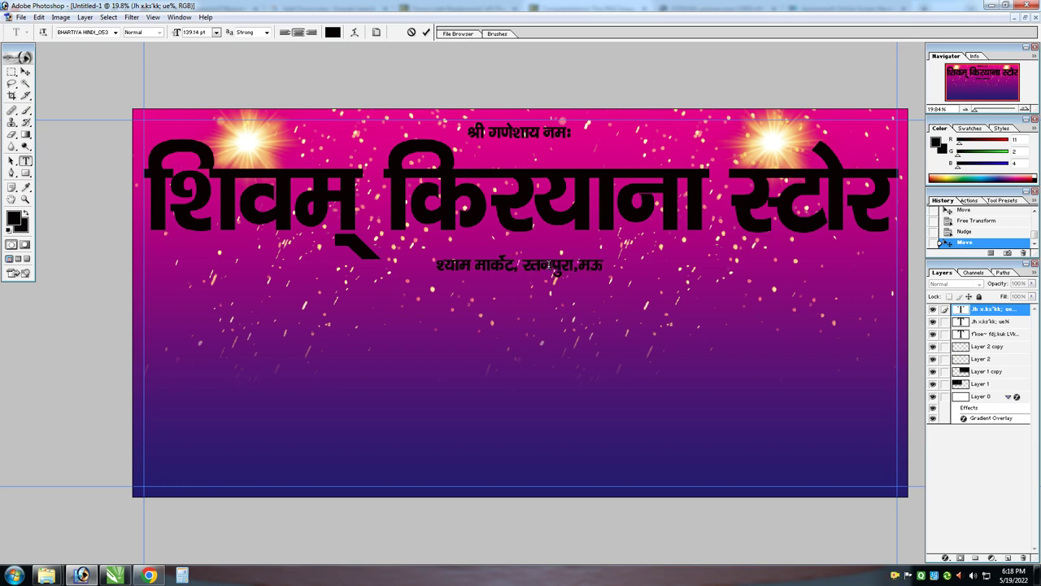
Enlarge the address line to about double size and raise it toward the title
key("ctrl+Return")
key("ctrl+t")
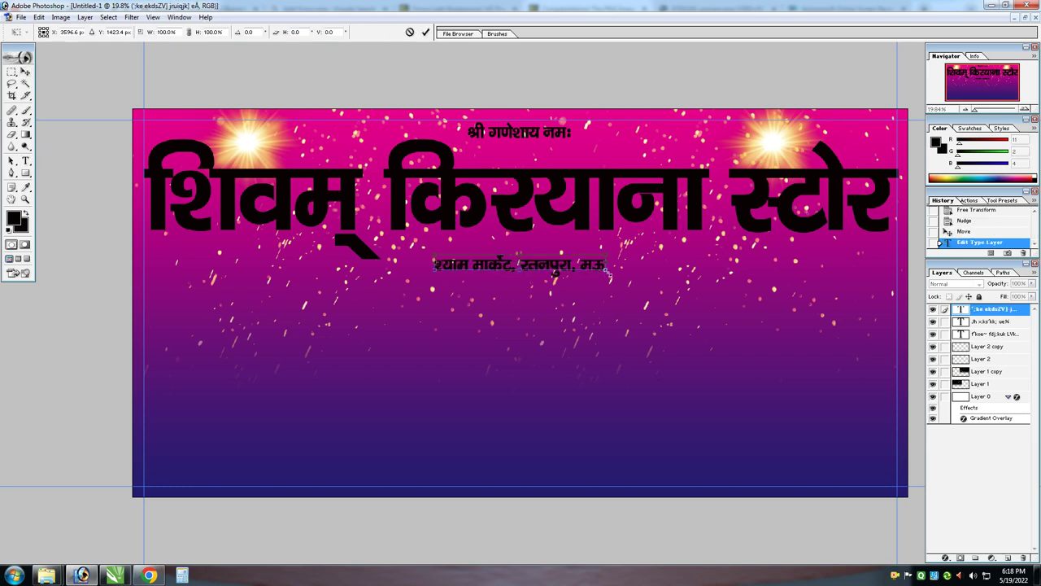
left_click_drag(607, 274, 773, 286)
key("Return")
left_click_drag(630, 253, 630, 236)
Centre the address line horizontally on the canvas and narrow it slightly
key("ctrl+t")
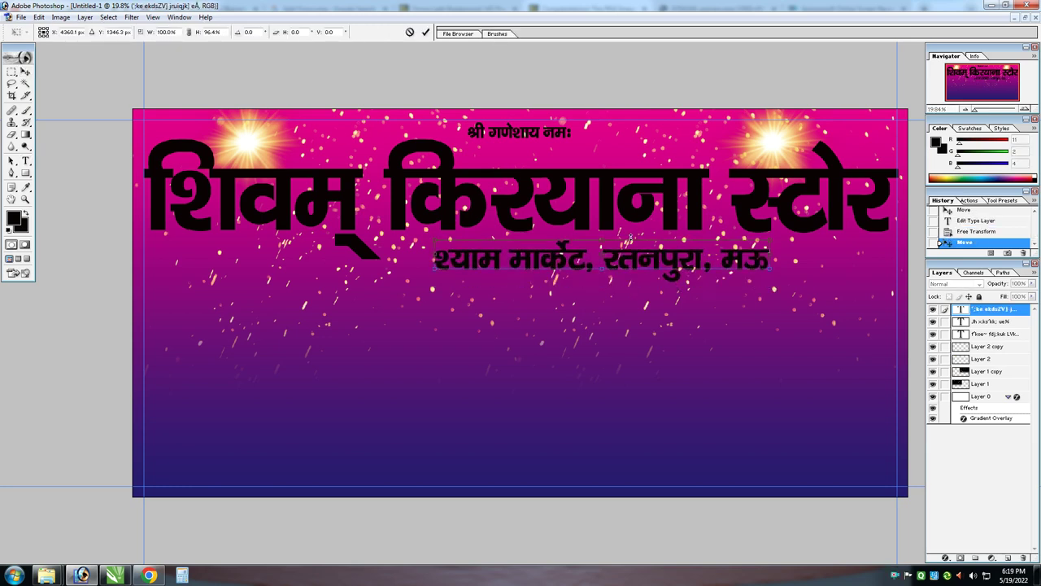
key("Escape")
key("ctrl+a")
key("ctrl+d")
key("ctrl+t")
mouse_move(687, 265)
left_mouse_down()
mouse_move(616, 266)
mouse_move(667, 263)
left_mouse_up()
key("Return")
key("u")
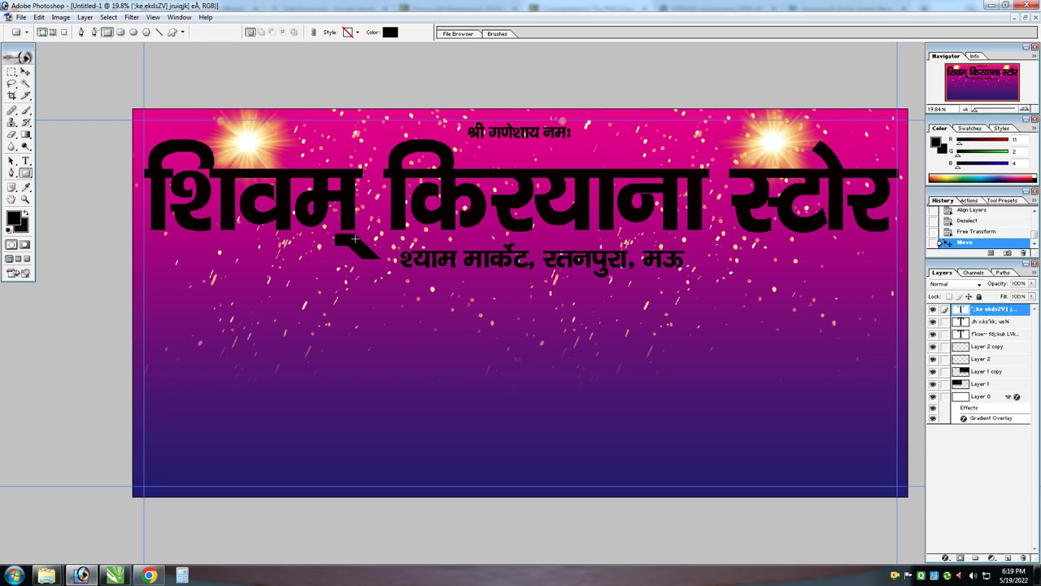
Draw a black rectangle over the address line and widen it slightly
key("v")
mouse_move(355, 242)
left_mouse_down()
mouse_move(727, 277)
mouse_move(734, 257)
left_mouse_up()
key("ctrl+t")
key("Return")
Rasterize the rectangle and apply a Motion Blur with increased distance
left_click(140, 19)
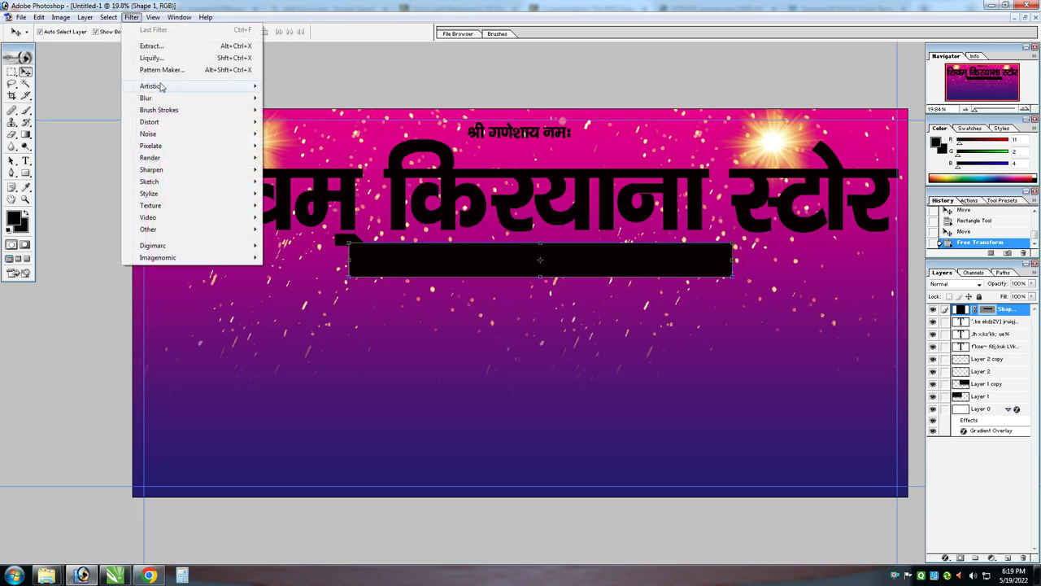
mouse_move(203, 98)
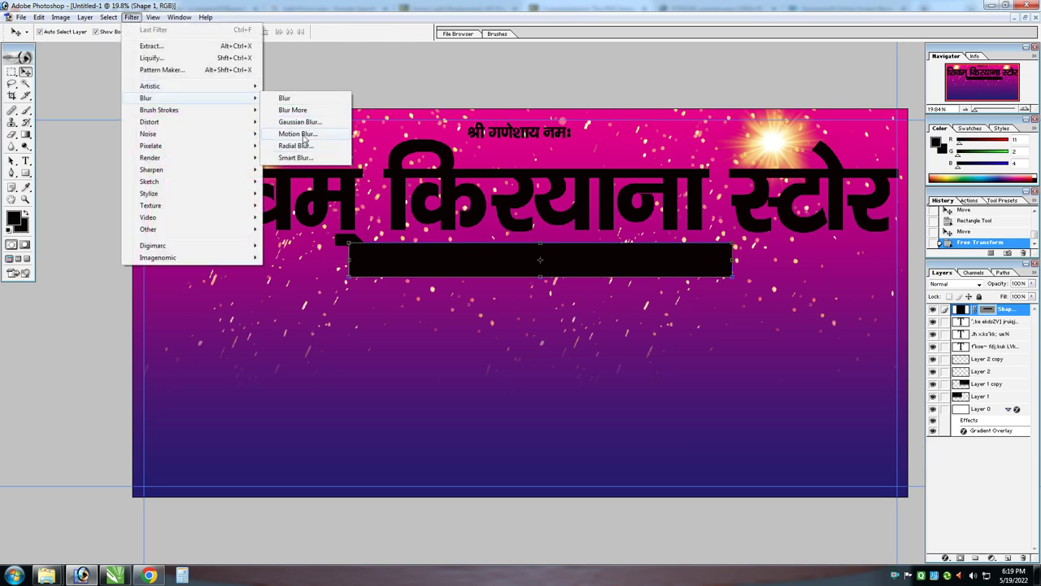
left_click(298, 133)
left_click(507, 223)
left_click_drag(494, 381, 515, 382)
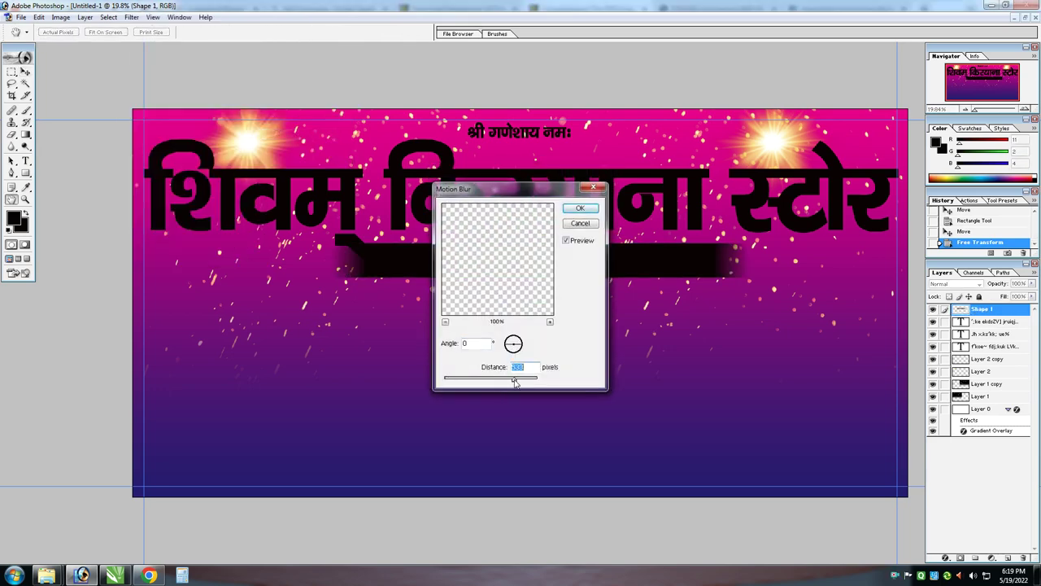
key("Return")
Edit and commit the large shop-name text layer
left_click(582, 221)
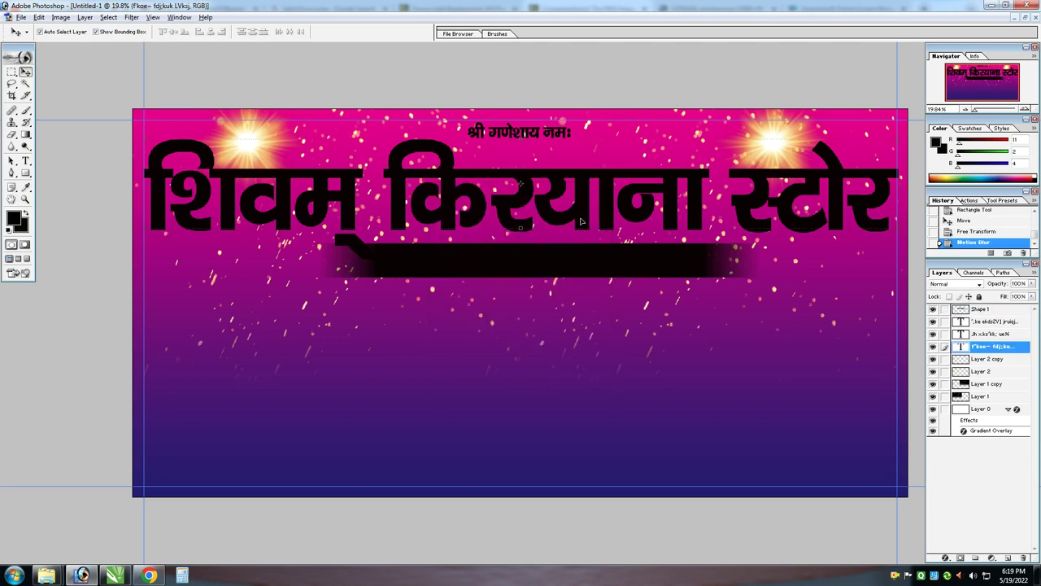
key("t")
left_click(355, 190)
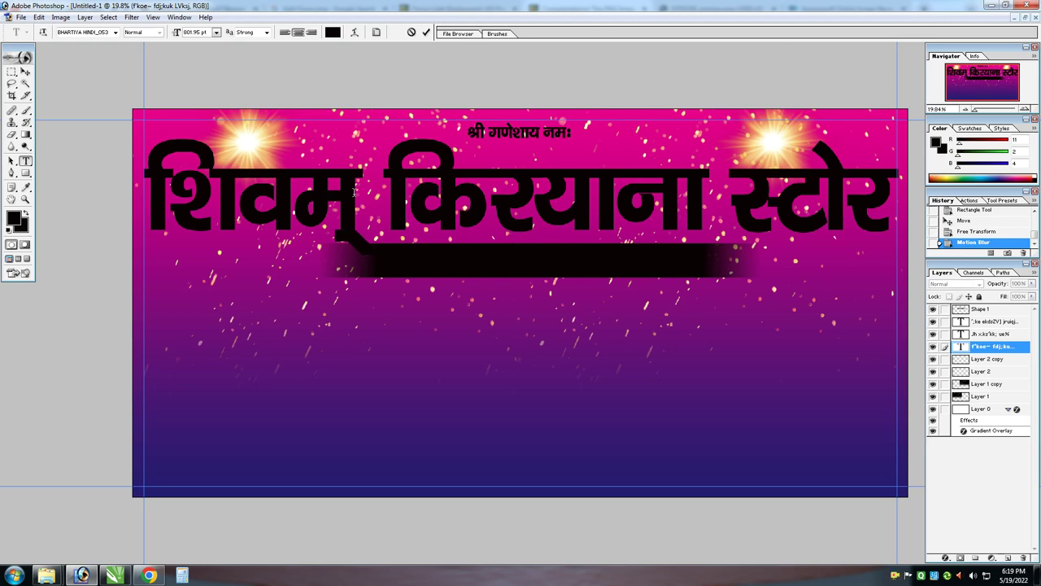
key("ctrl+Return")
Paste the Ganesha image, move it upper left, and select its white surround
key("v")
key("ctrl+v")
left_click_drag(619, 406, 195, 129)
key("z")
key("v")
left_click(25, 84)
left_click(333, 148)
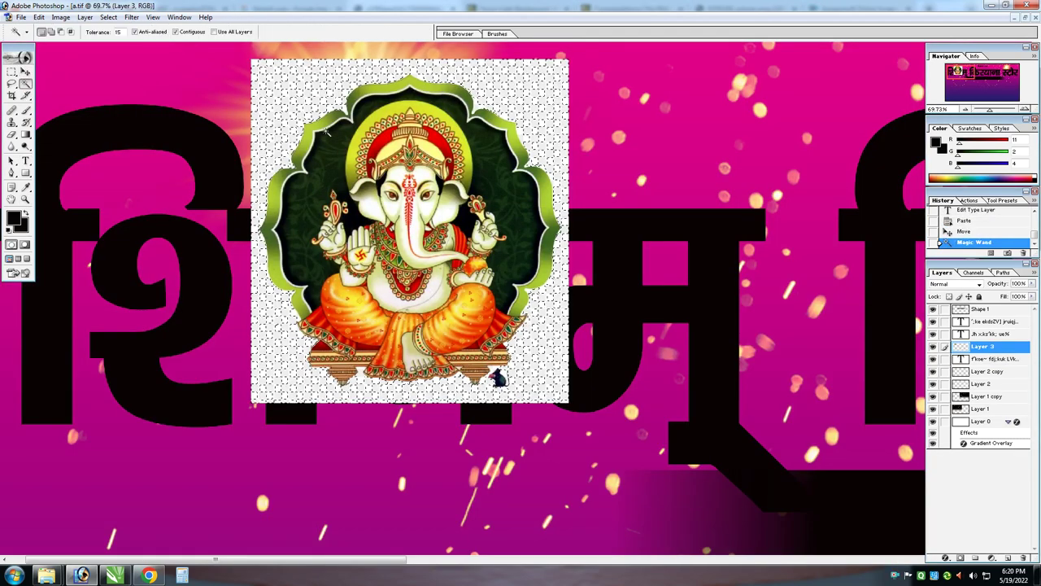
Delete the Ganesha's white background with a Magic Wand selection at tolerance 40
key("ctrl+d")
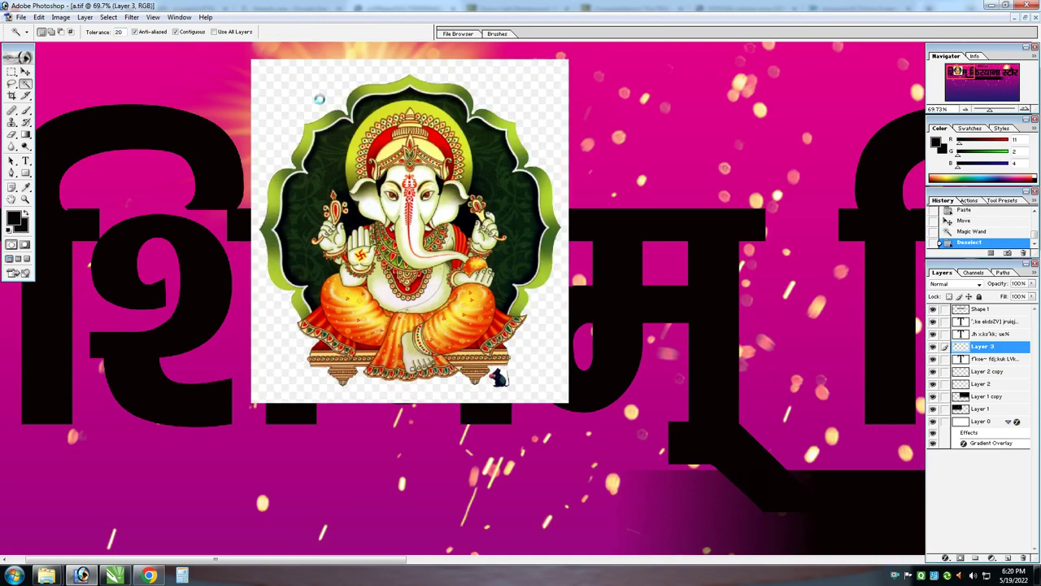
left_click(333, 148)
type("40")
key("ctrl+d")
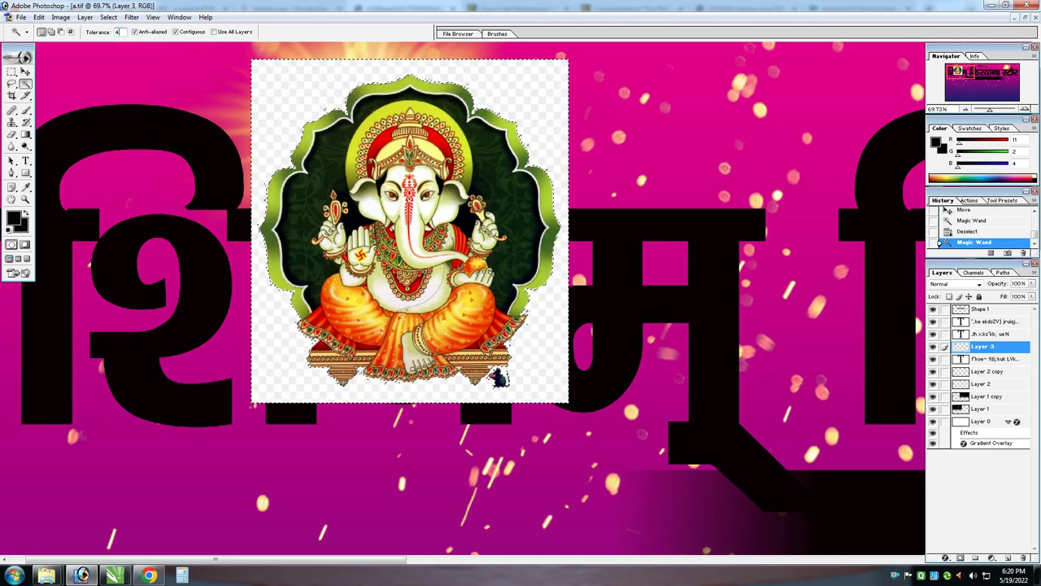
left_click(289, 125)
key("Delete")
key("ctrl+d")
Shrink the Ganesha image and place it in the banner's left glow
key("ctrl+t")
left_click_drag(562, 75, 478, 152)
key("Return")
key("v")
left_click_drag(439, 203, 400, 90)
key("ctrl+t")
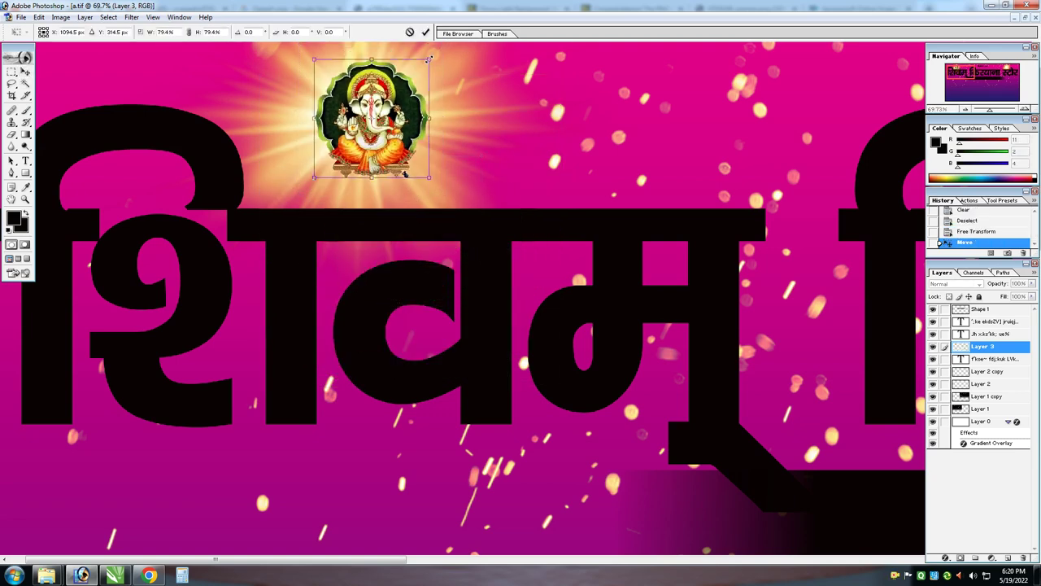
key("Return")
key("ctrl+0")
key("Left")
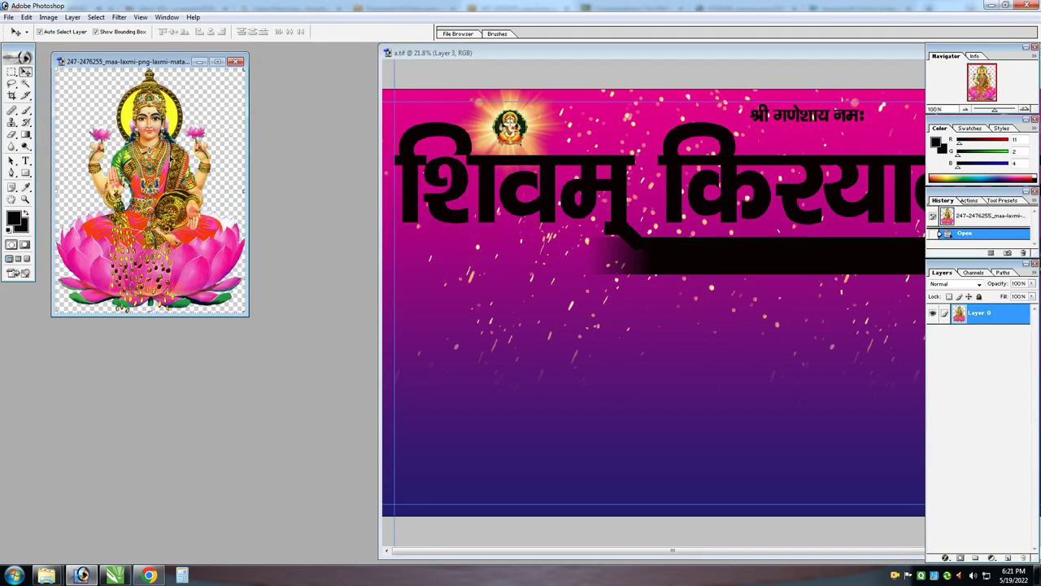
Bring the Laxmi image into the right glow, scale it down, and paste the leaf garland
left_click_drag(150, 187, 570, 188)
double_click(612, 53)
left_click_drag(293, 177, 810, 116)
left_click_drag(712, 89, 886, 194)
mouse_move(500, 117)
left_mouse_down()
mouse_move(502, 106)
mouse_move(491, 112)
left_mouse_up()
key("Return")
key("z")
key("ctrl+0")
key("ctrl+v")
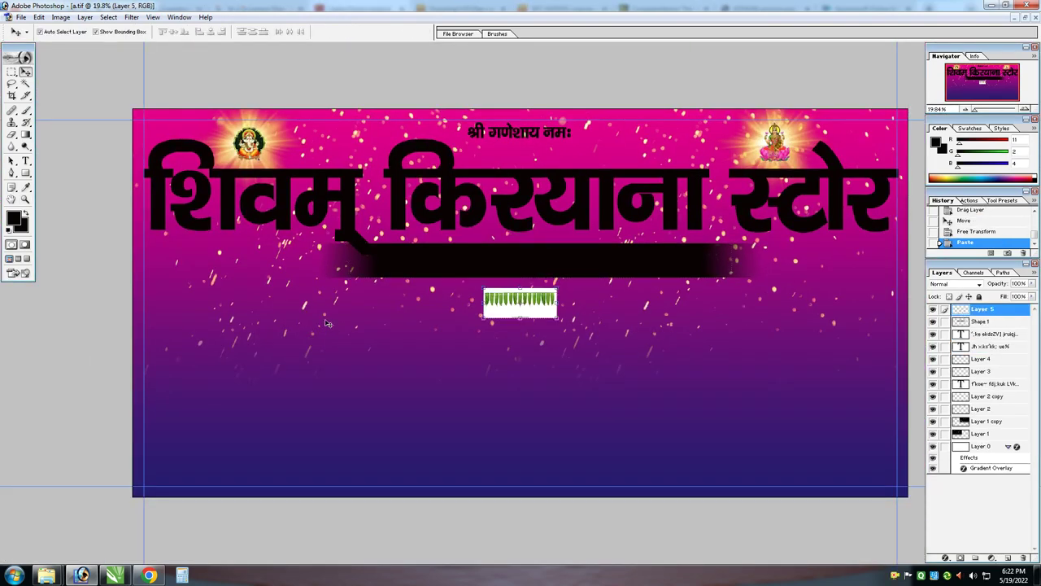
Delete the strip below the garland and its white background areas
left_click_drag(509, 304, 642, 355)
key("ctrl+0")
key("m")
key("Delete")
key("ctrl+d")
key("z")
left_click_drag(431, 268, 643, 358)
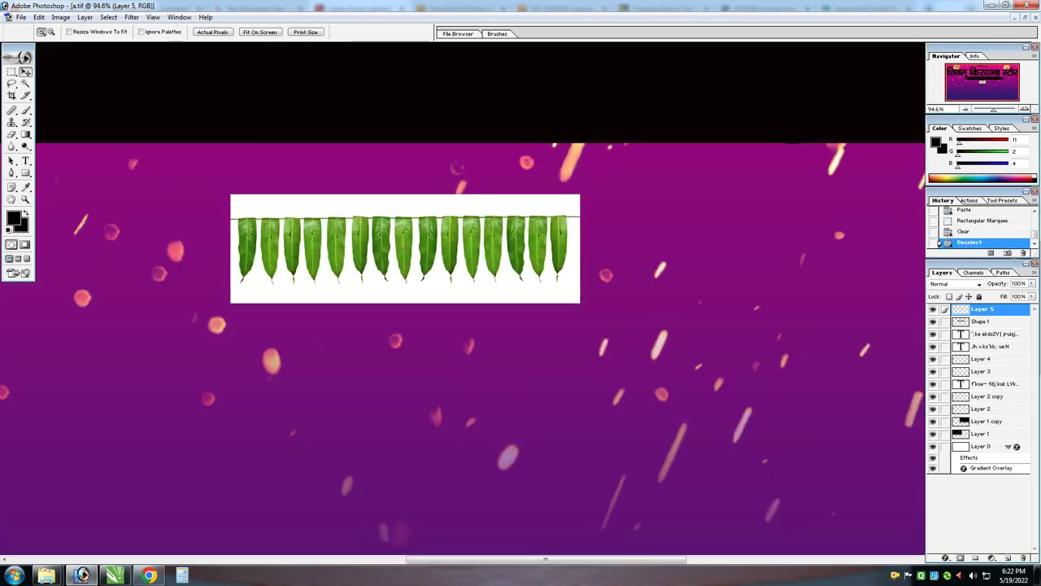
key("w")
left_click(460, 206)
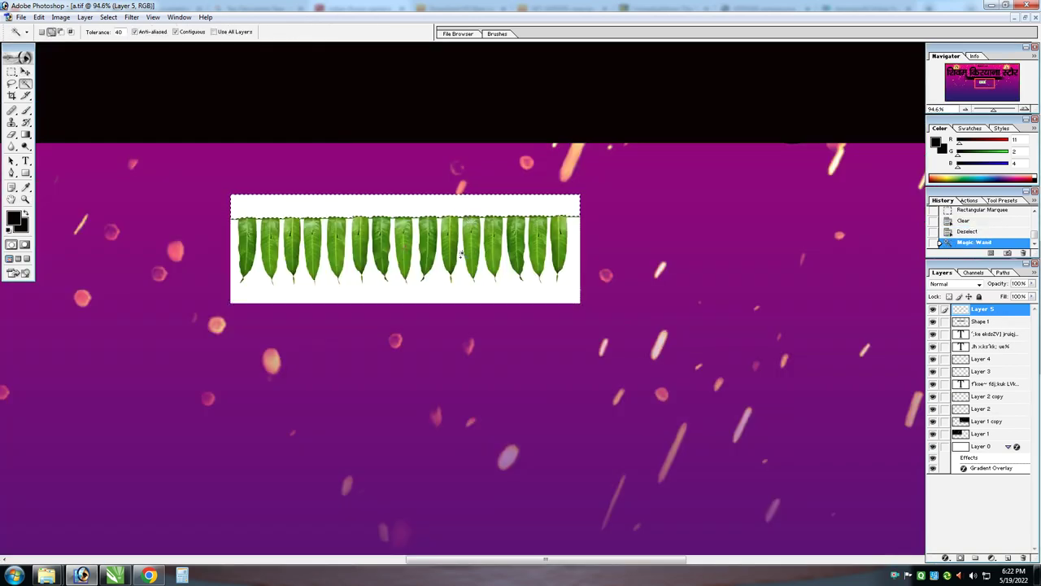
left_click(453, 295, "shift")
key("Delete")
key("ctrl+d")
Enlarge the garland and hang it along the banner's top-left edge
key("ctrl+0")
key("v")
key("ctrl+t")
left_click_drag(481, 292, 464, 288)
key("Return")
left_click_drag(546, 303, 179, 102)
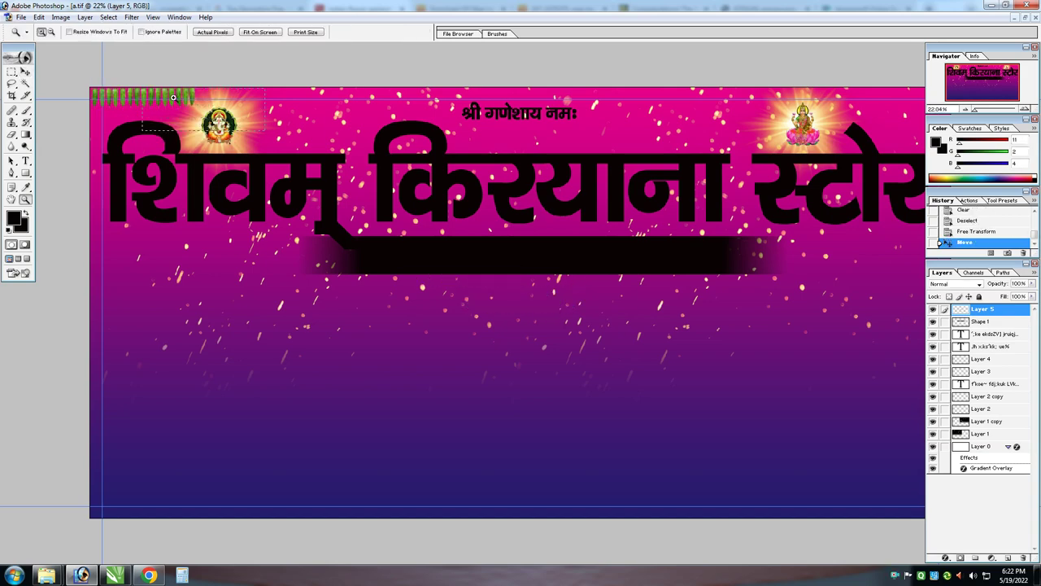
left_click_drag(94, 88, 244, 174)
Brighten the garland with Image > Adjustments > Brightness/Contrast
left_click(60, 18)
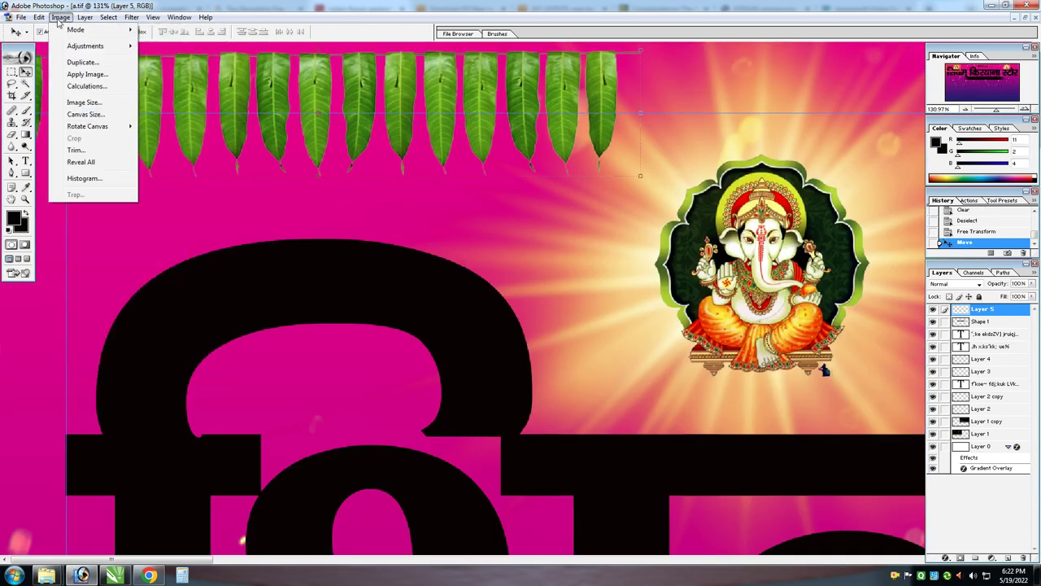
mouse_move(102, 47)
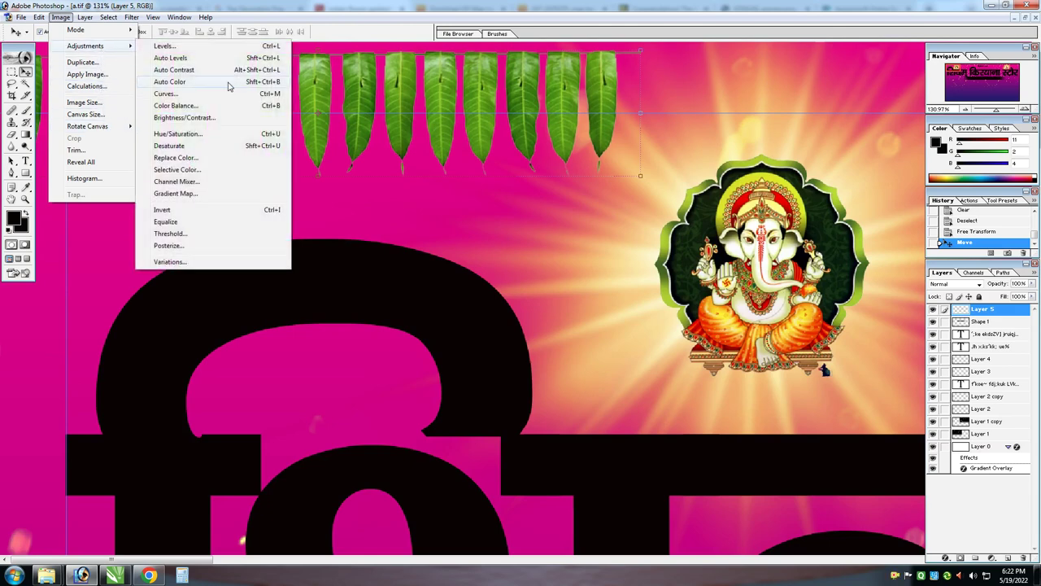
left_click(196, 118)
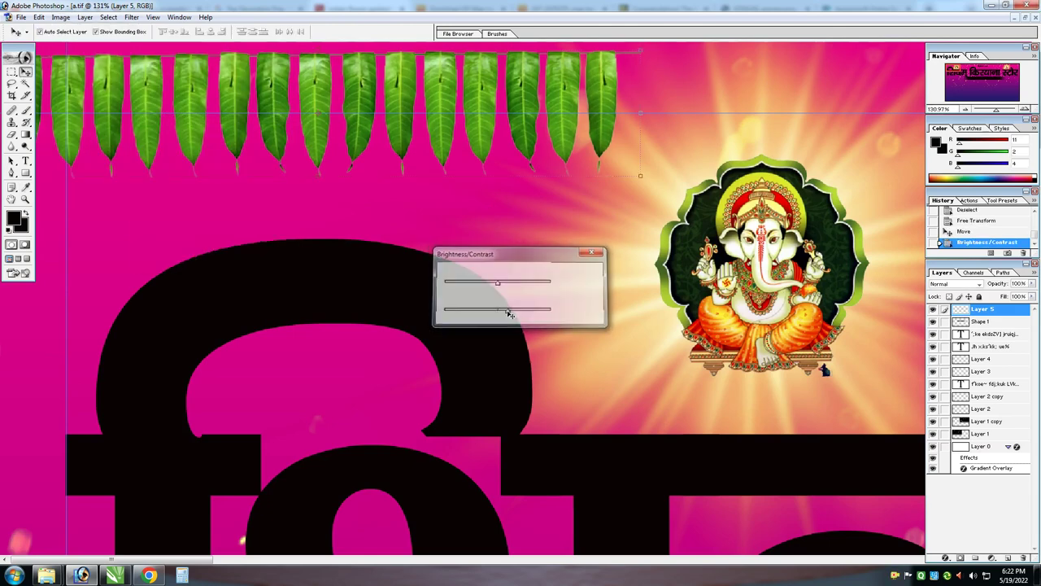
key("Return")
key("ctrl+0")
Duplicate the garland to its right and line the copy up with the original
left_click_drag(193, 100, 296, 99)
left_click_drag(152, 85, 304, 168)
left_click_drag(353, 113, 351, 105)
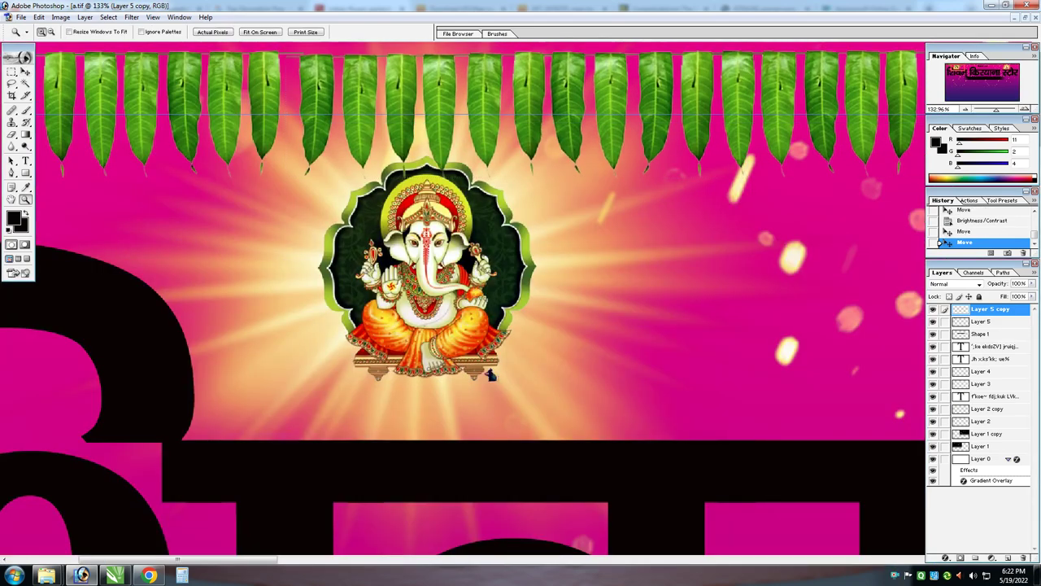
left_click_drag(203, 42, 440, 172)
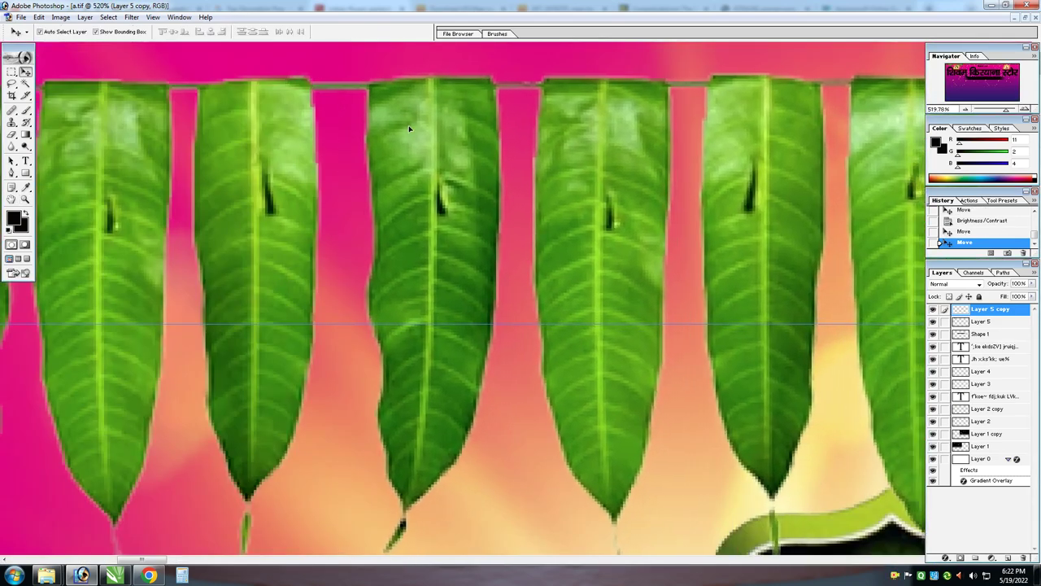
key("ctrl+0")
Merge the linked garland layers and shift the garland about 65 px right
right_click(173, 99)
left_click(199, 104)
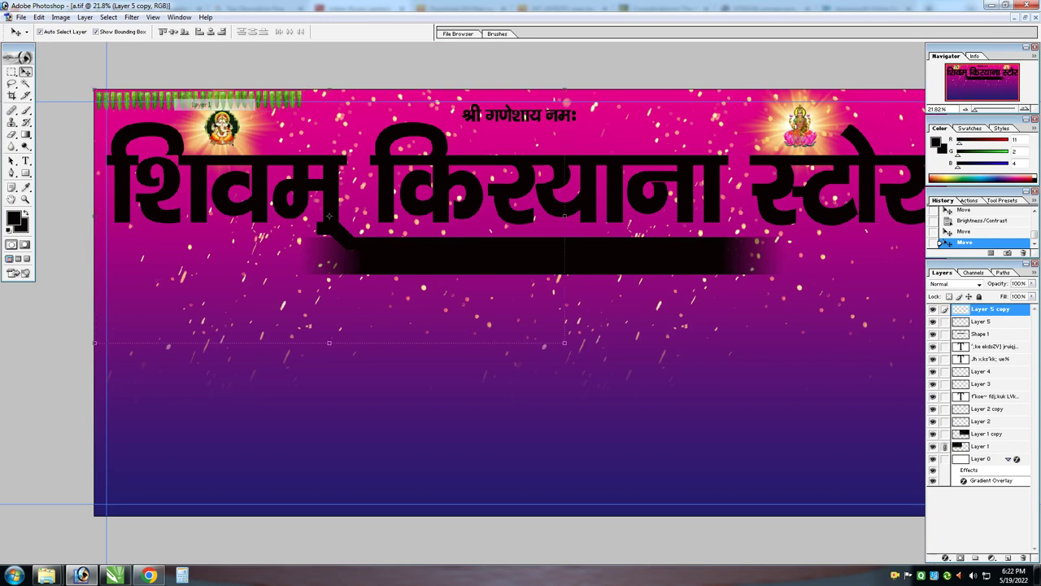
key("ctrl+e")
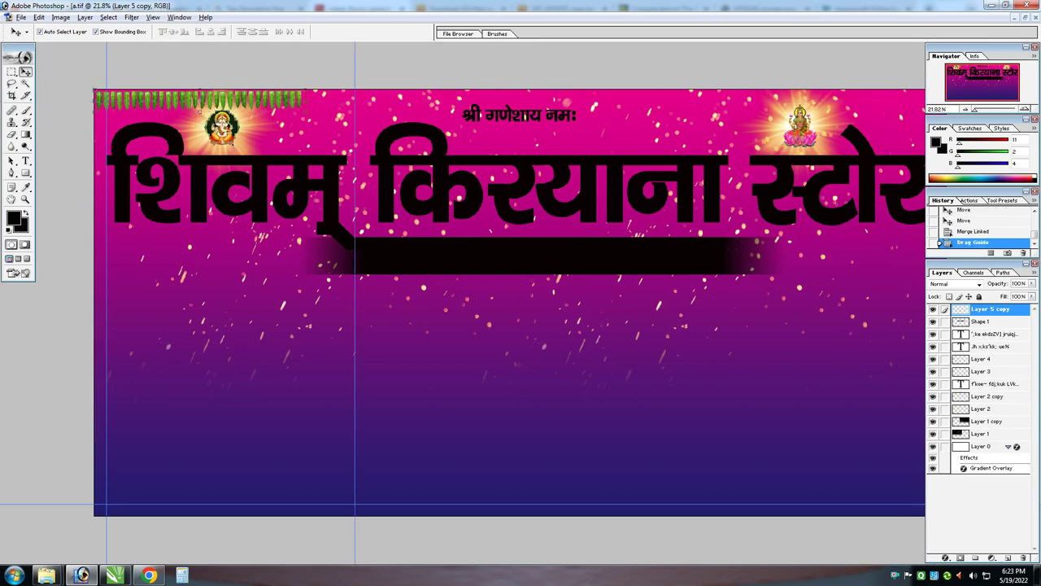
left_click_drag(282, 96, 458, 97)
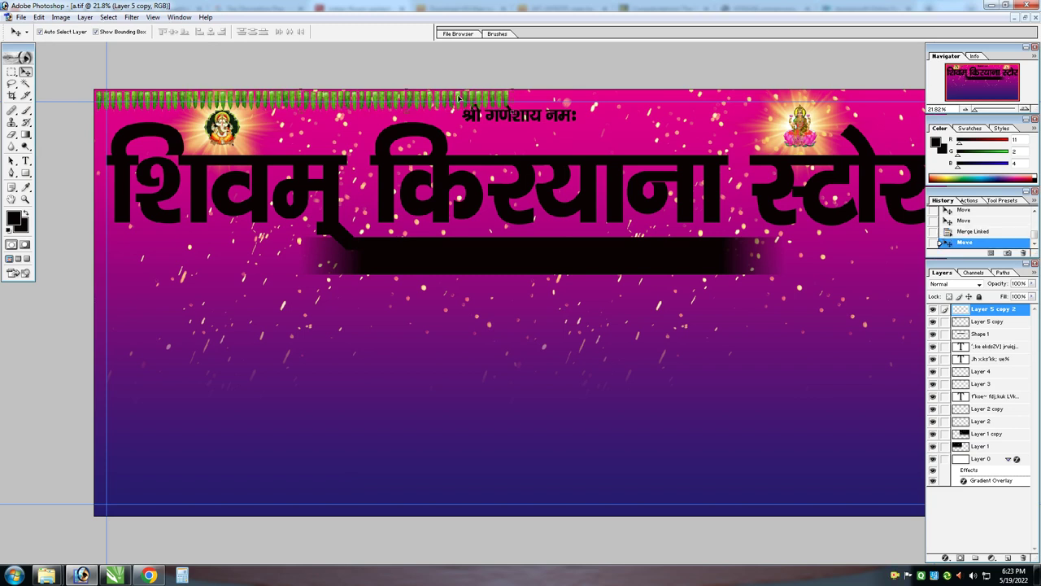
Flip the garland copy horizontally and merge it in to extend across the top edge
key("ctrl+t")
right_click(465, 105)
left_click(537, 227)
key("Return")
right_click(290, 96)
left_click(305, 103)
key("ctrl+e")
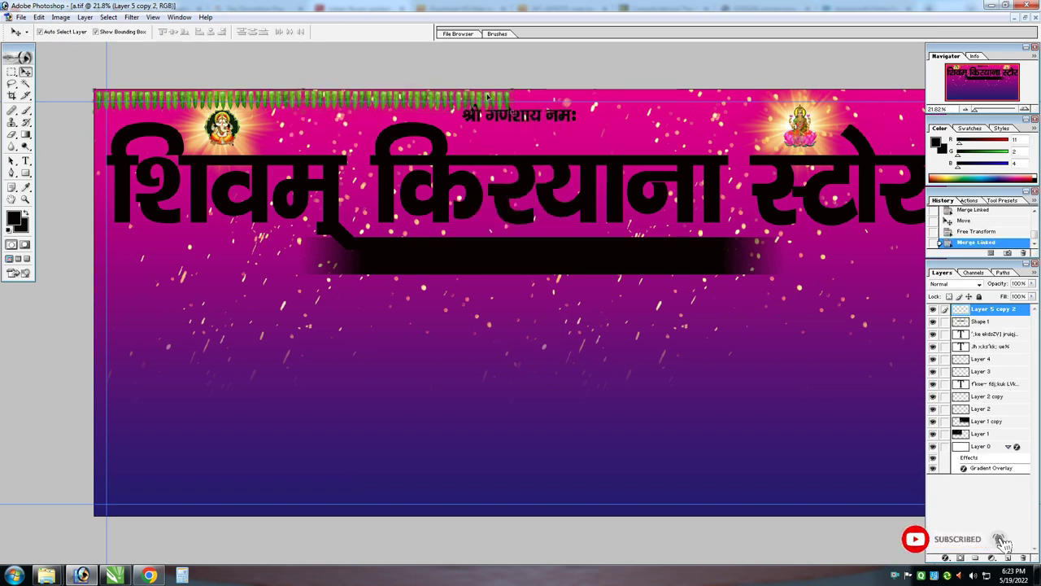
left_click_drag(491, 98, 497, 98)
Try a rightward nudge and a leaf guide, then undo both
key("ctrl+0")
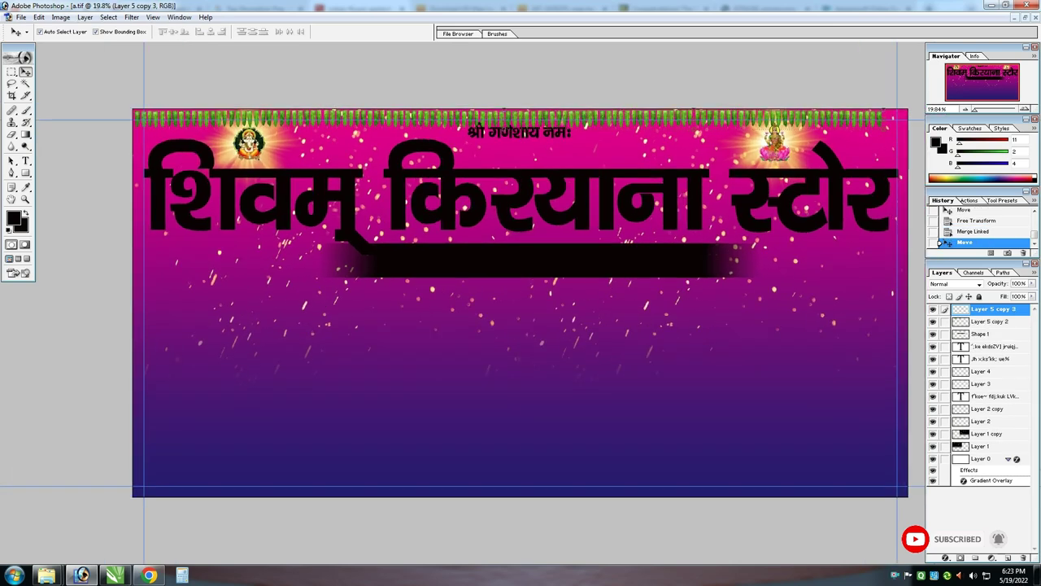
key("shift+Right")
key("shift+Right")
key("shift+Right")
key("shift+Right")
key("shift+Right")
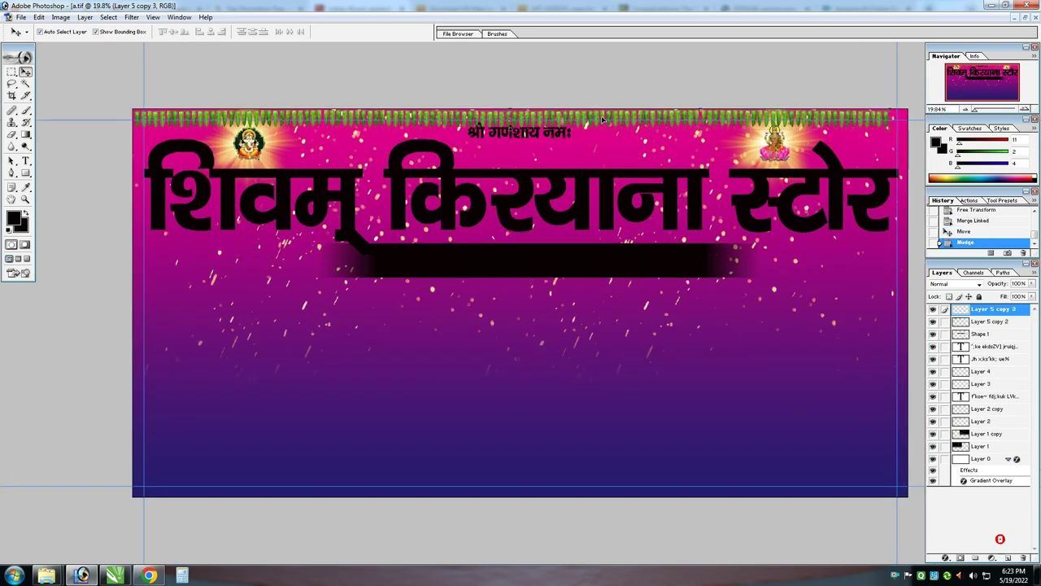
left_click_drag(465, 109, 563, 161)
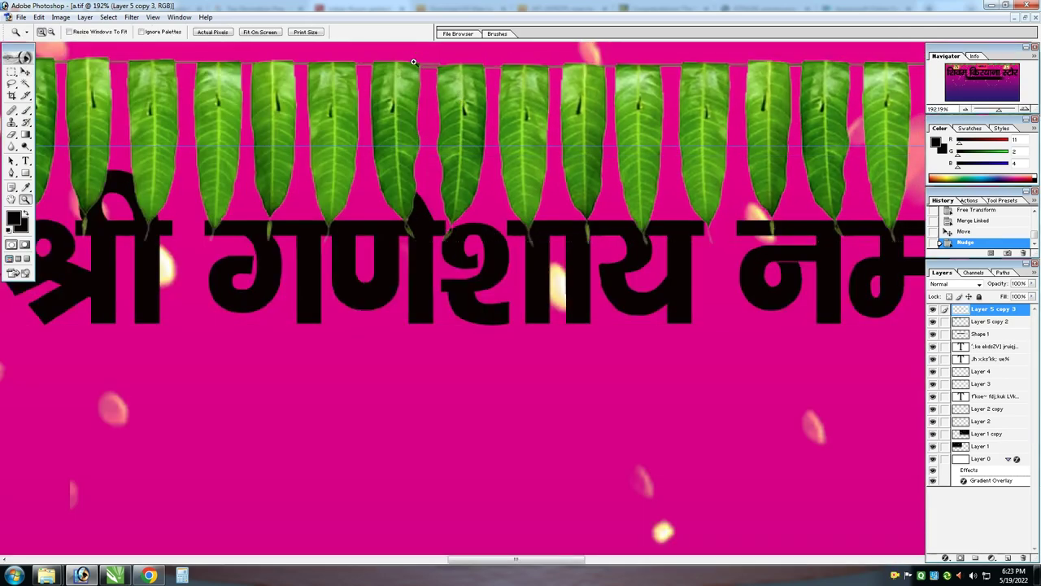
left_click_drag(410, 59, 526, 120)
left_click_drag(429, 130, 423, 155)
key("ctrl+z")
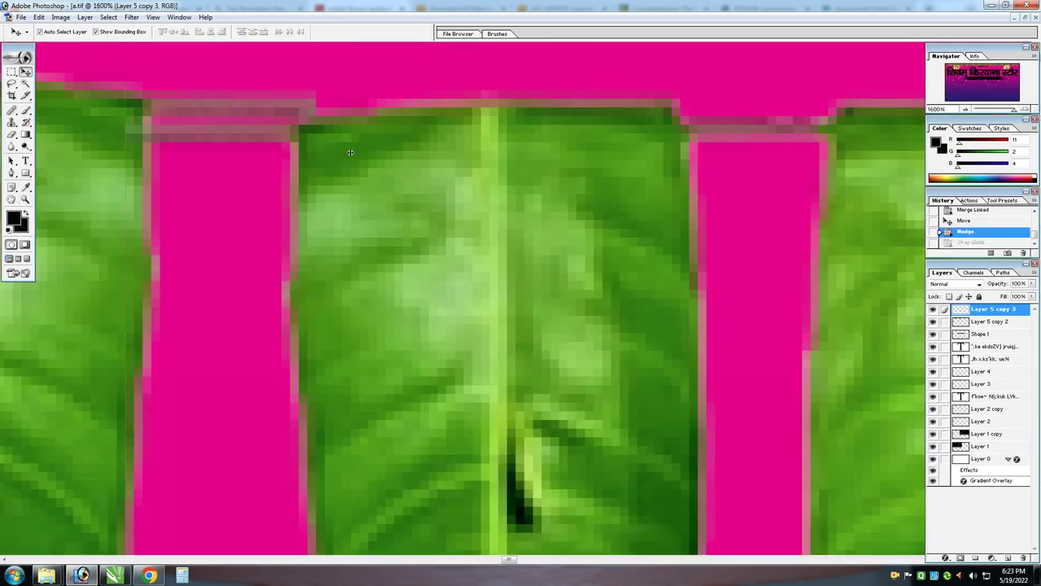
key("ctrl+alt+z")
key("ctrl+0")
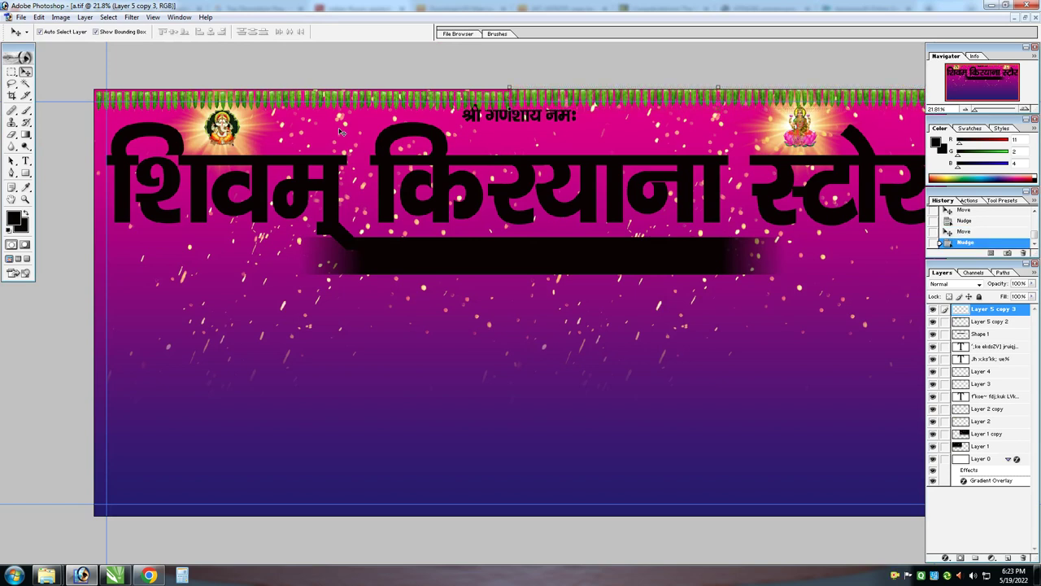
Nudge the garland up and scale it to about 102% to span the full top
right_click(459, 97)
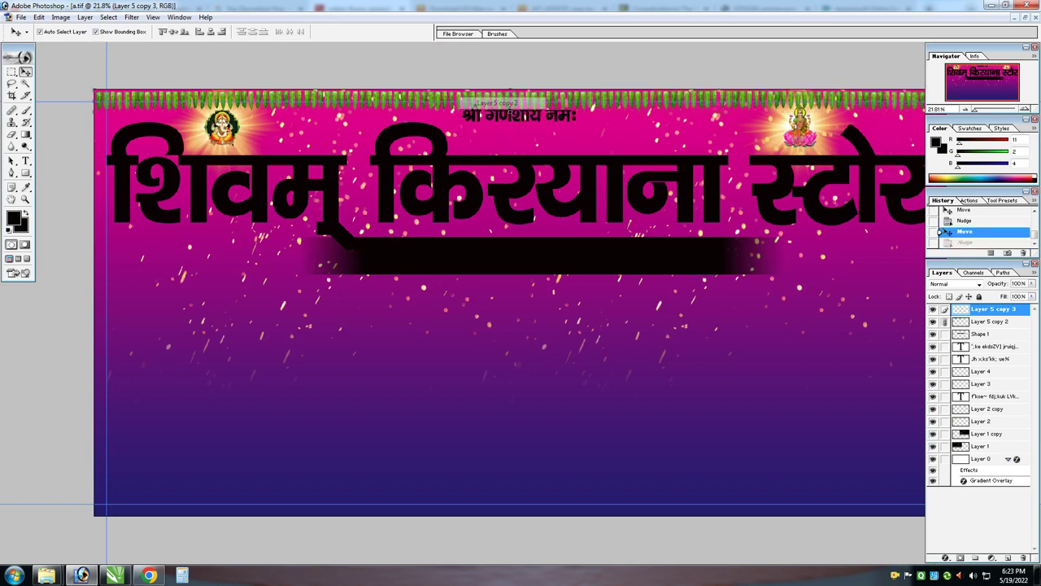
key("Up")
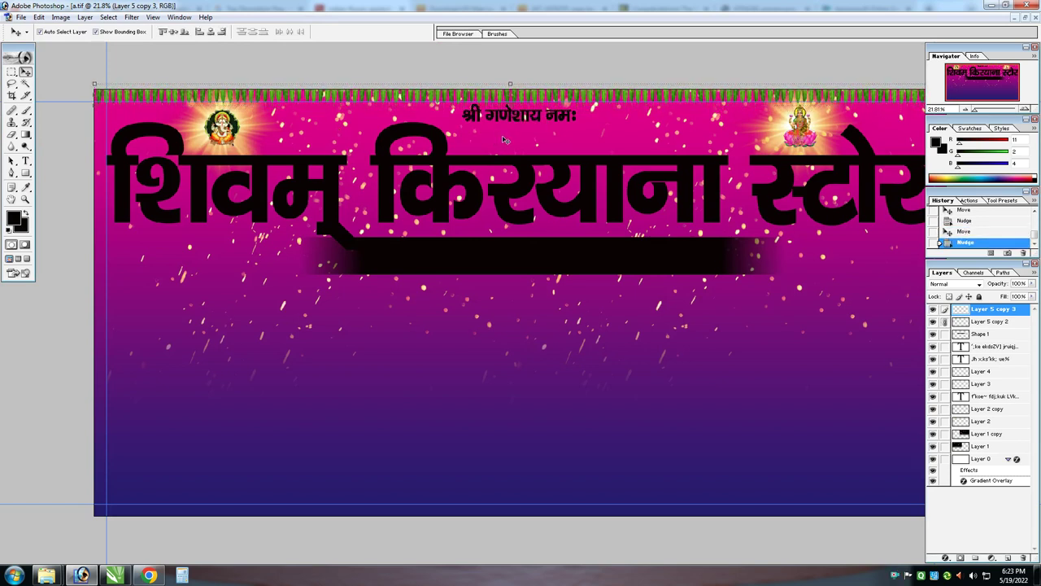
scroll(484, 151, "down", 2)
key("ctrl+t")
left_click_drag(855, 137, 871, 145)
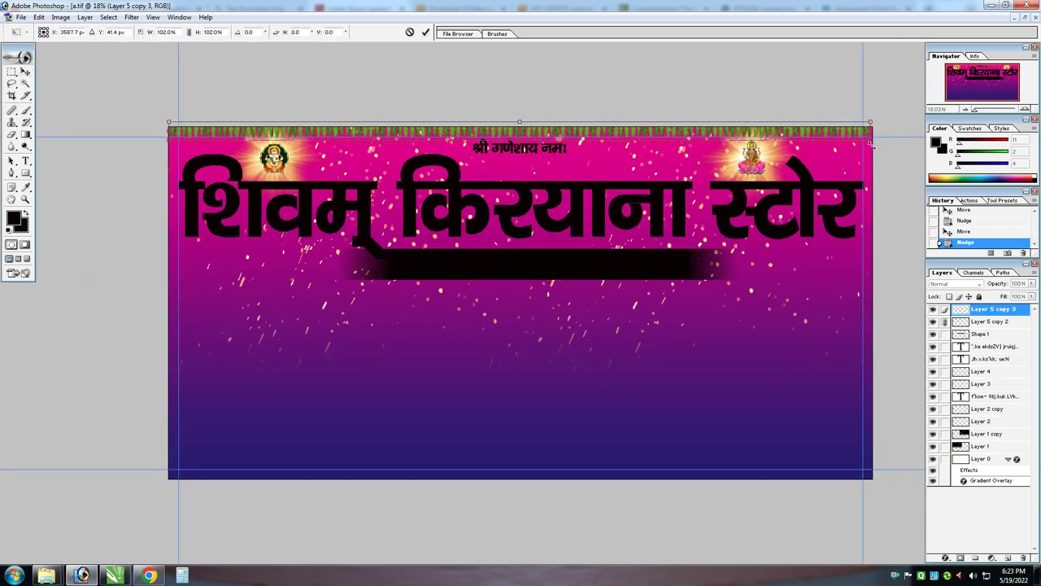
key("Return")
key("z")
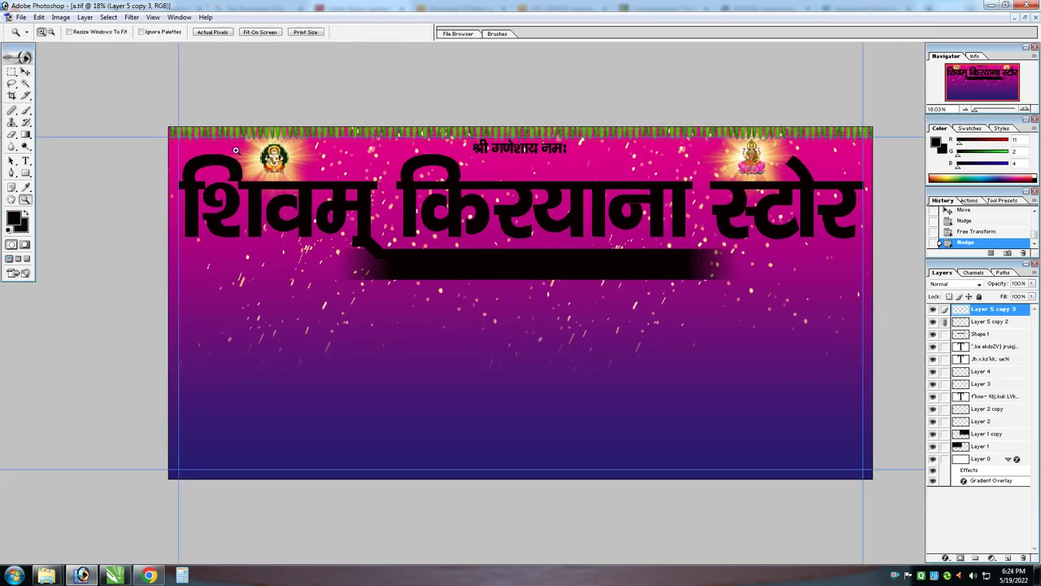
scroll(314, 159, "up", 2)
Centre the श्री गणेशाय नमः line horizontally on the banner canvas
key("v")
right_click(566, 71)
left_click(574, 79)
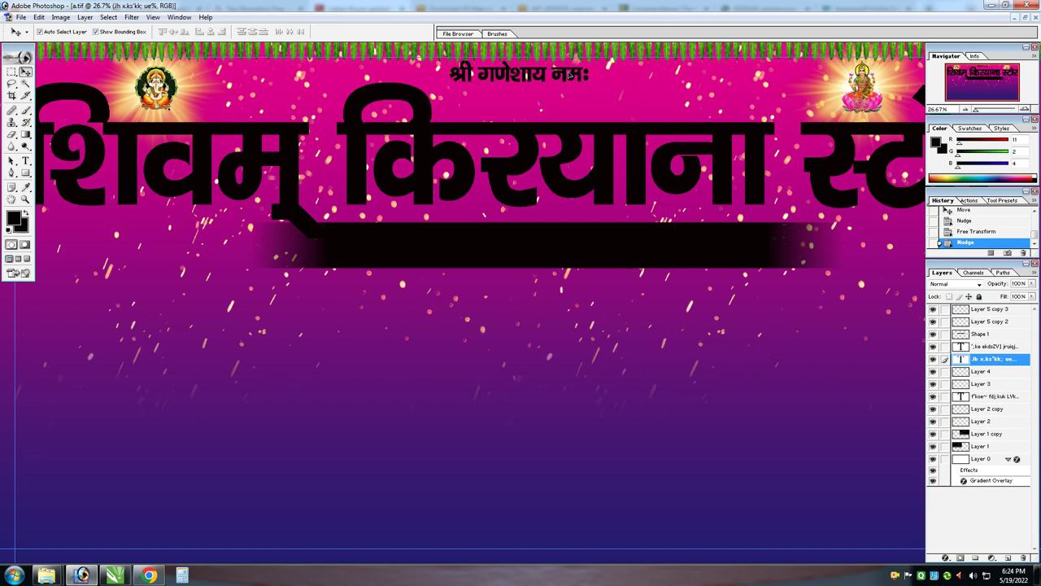
left_click_drag(570, 74, 572, 82)
key("ctrl+a")
left_click(210, 31)
key("ctrl+d")
Style the blessing line with a white Color Overlay, dark maroon Stroke and Drop Shadow
left_click(85, 17)
left_click(358, 172)
left_click(391, 267)
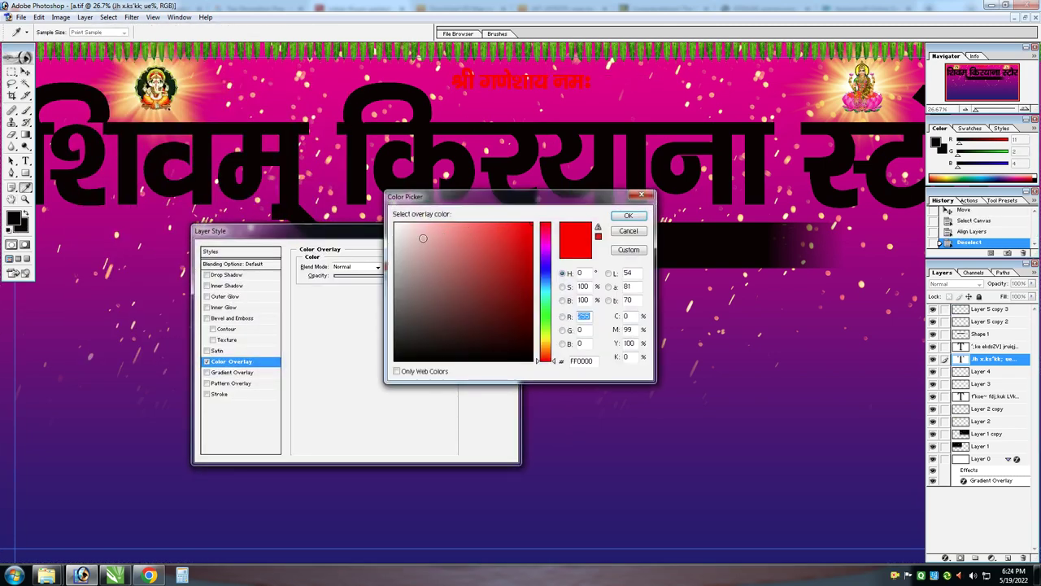
left_click(533, 225)
left_click(632, 222)
left_click(240, 393)
left_click(326, 329)
left_click(512, 419)
left_click(632, 222)
left_click(246, 275)
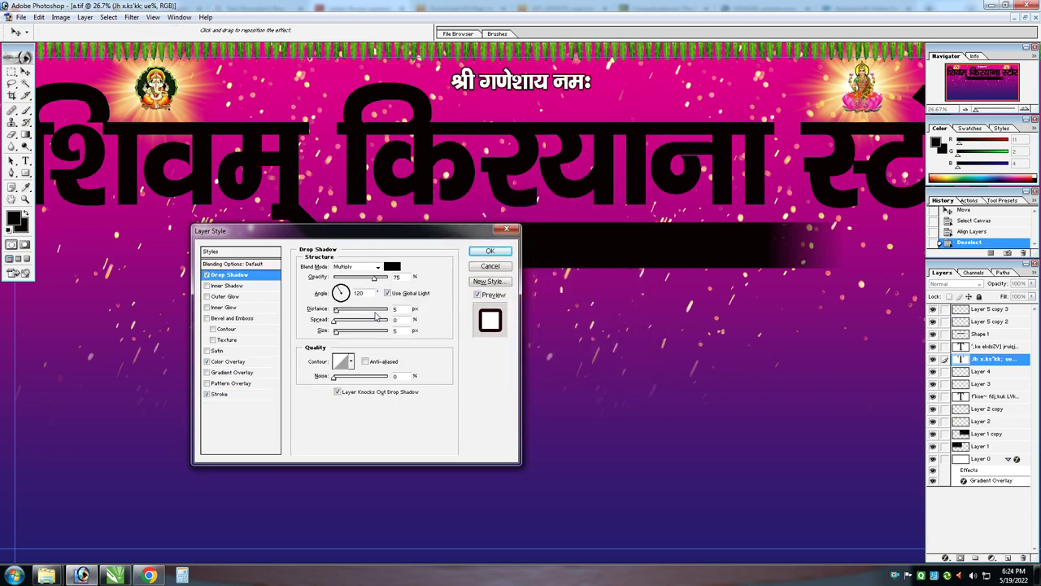
key("Return")
Fill the shop title with the preset orange-yellow Gradient Overlay
right_click(510, 126)
left_click(543, 138)
key("alt+l")
key("y")
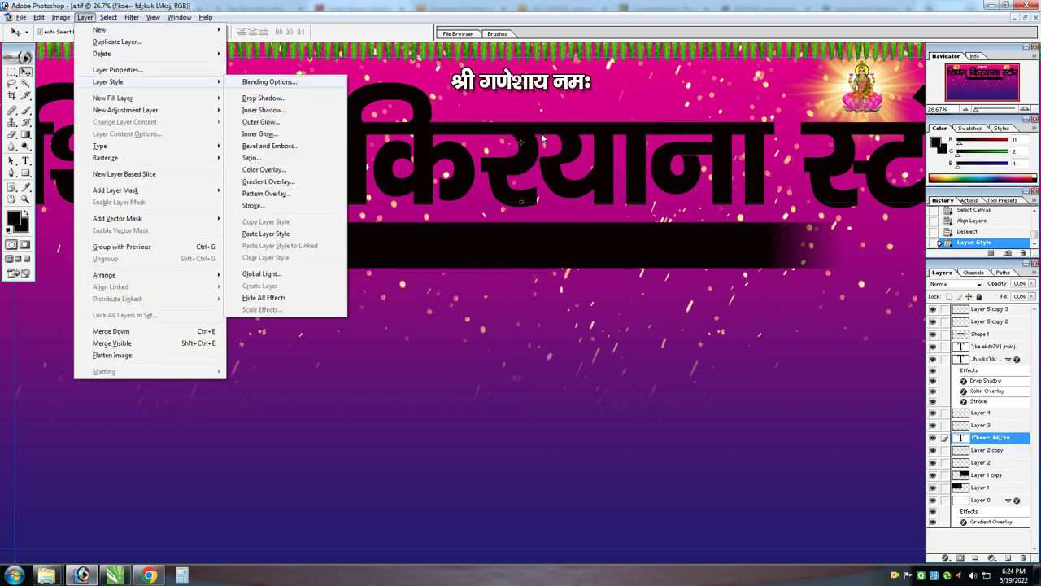
key("g")
left_click(393, 288)
left_click(332, 327)
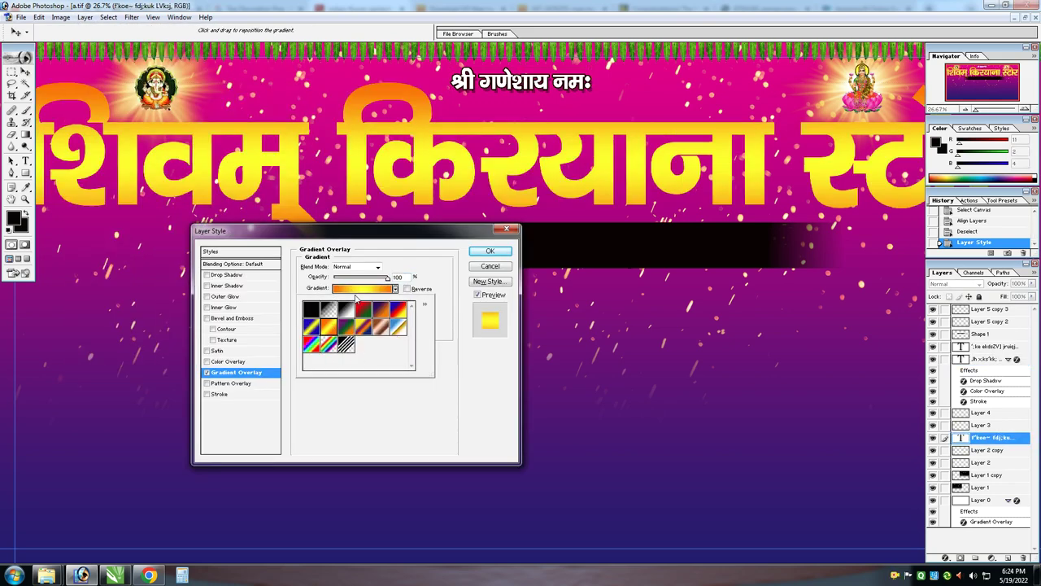
Give the title a black Stroke and a Drop Shadow pushed further out
left_click(350, 279)
left_click(219, 394)
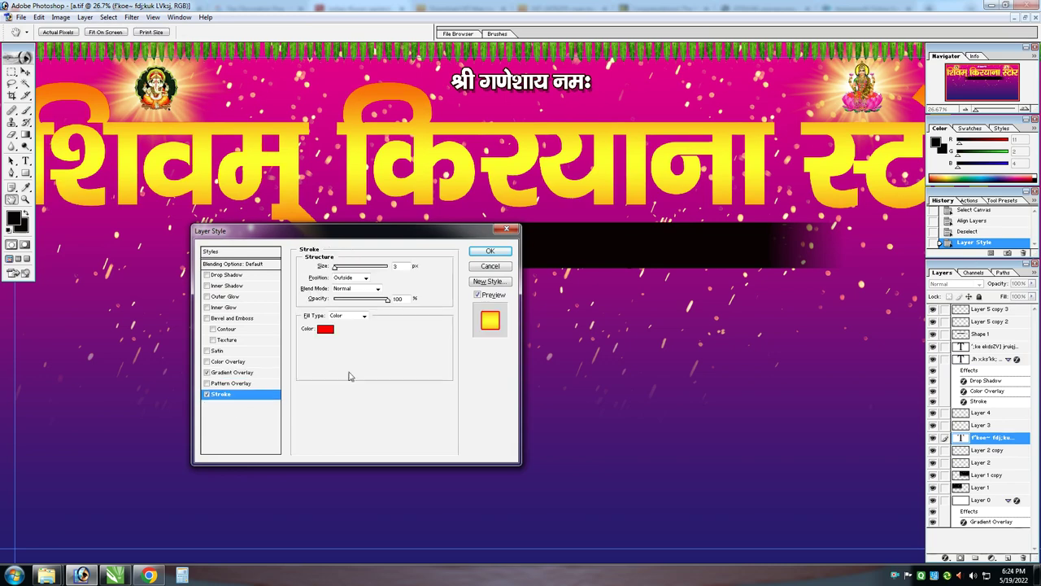
left_click(325, 328)
left_click(628, 214)
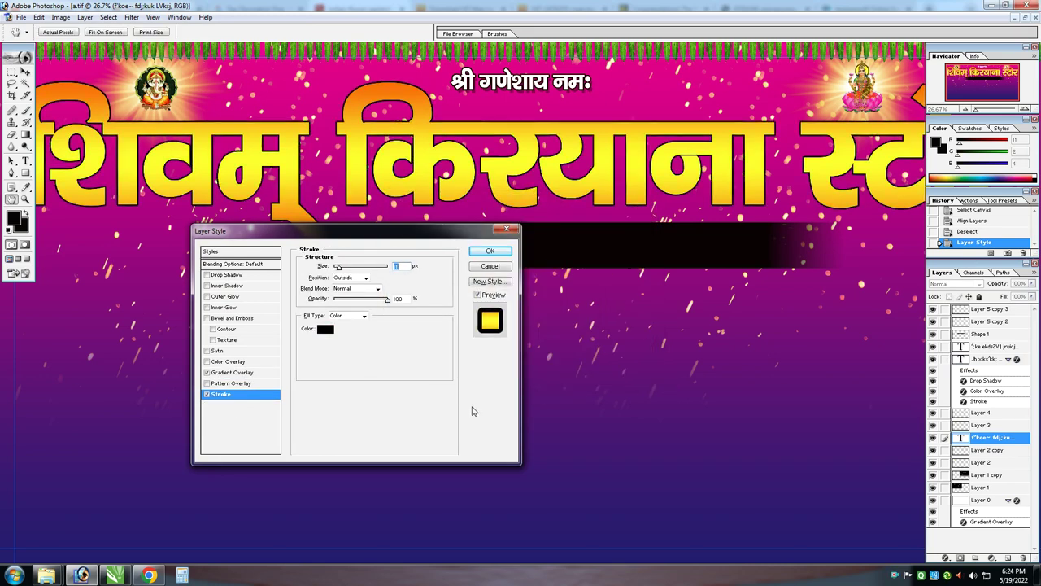
left_click_drag(396, 237, 622, 261)
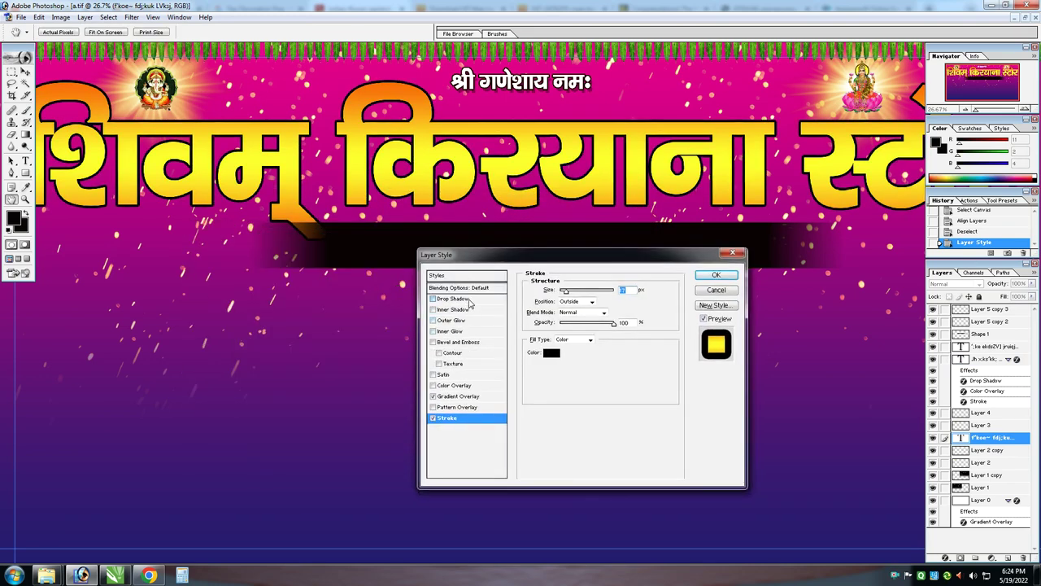
left_click(453, 298)
left_click_drag(563, 334, 594, 341)
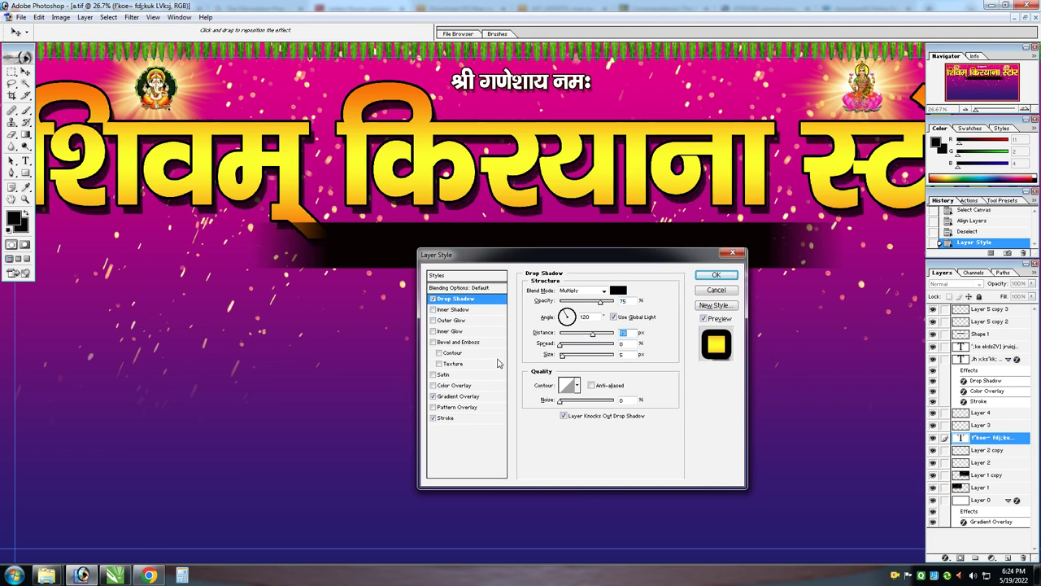
Add Bevel and Emboss, lower the shadow to 37% opacity, and bring the title to front
left_click(478, 342)
left_click_drag(575, 337, 580, 334)
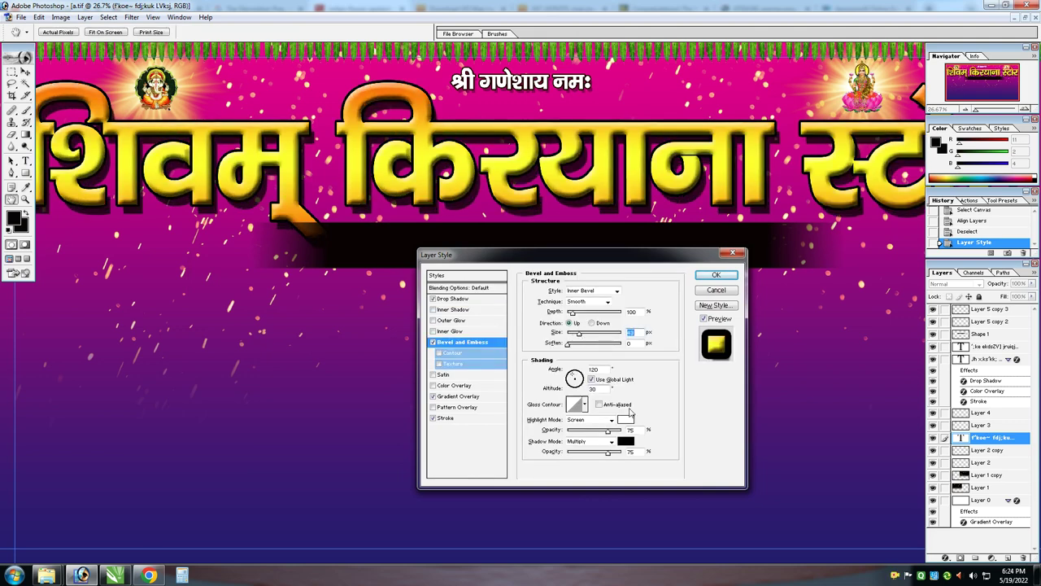
type("70")
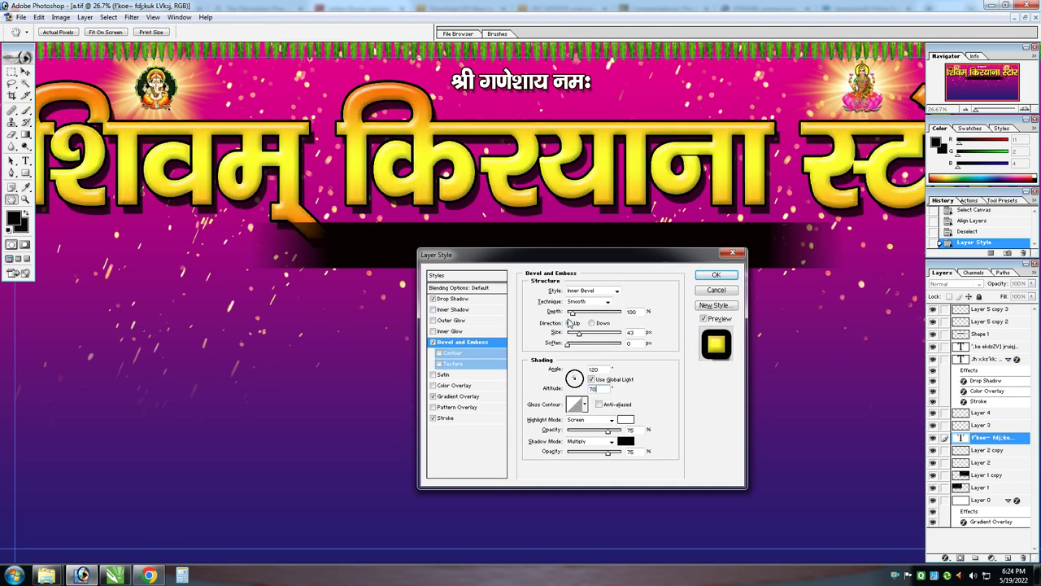
left_click(480, 301)
left_click_drag(579, 302, 581, 306)
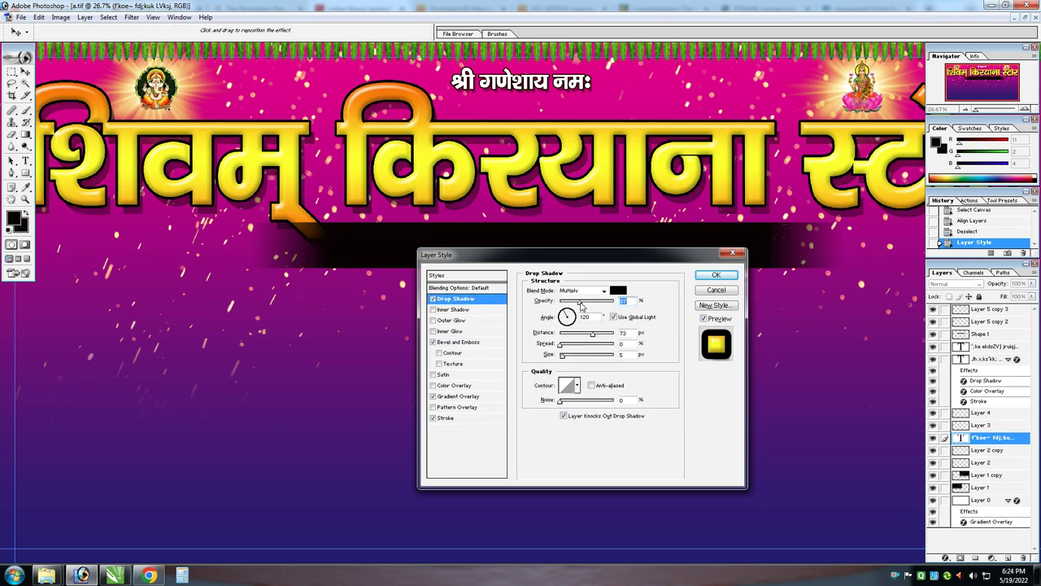
key("Return")
key("ctrl+0")
key("ctrl+shift+bracketright")
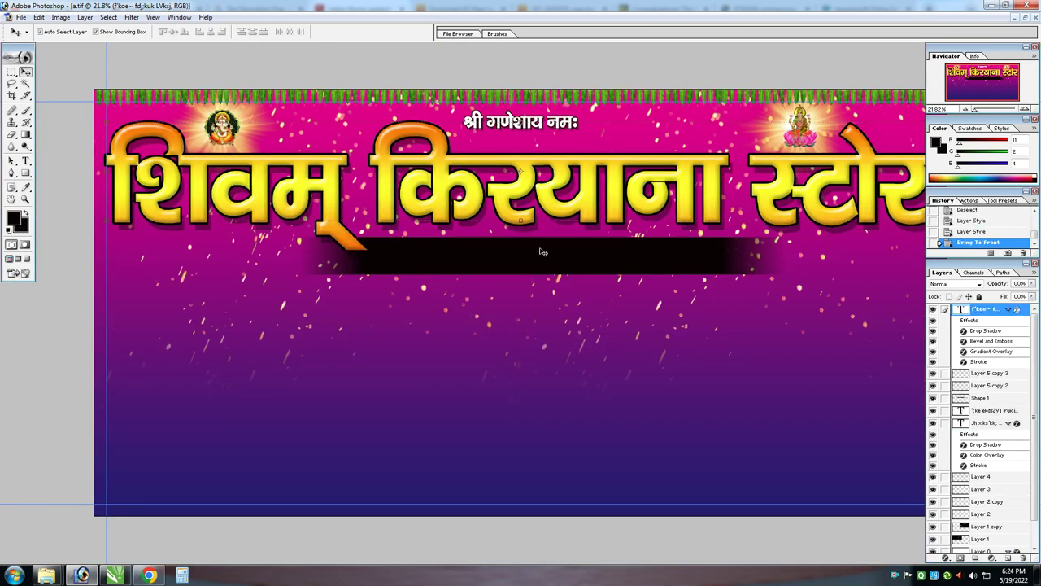
Free Transform the title taller, then narrow it evenly to fit the banner
key("ctrl+t")
key("ctrl+0")
left_click_drag(556, 236, 557, 242)
key("Return")
key("ctrl+0")
key("ctrl+t")
left_click_drag(903, 190, 382, 309)
key("Return")
Nudge the black band down and give it a dark green Color Overlay
key("z")
key("v")
left_click_drag(488, 282, 489, 284)
key("alt+l")
key("y")
key("v")
left_click(619, 293)
left_click(545, 322)
left_click(532, 318)
key("Return")
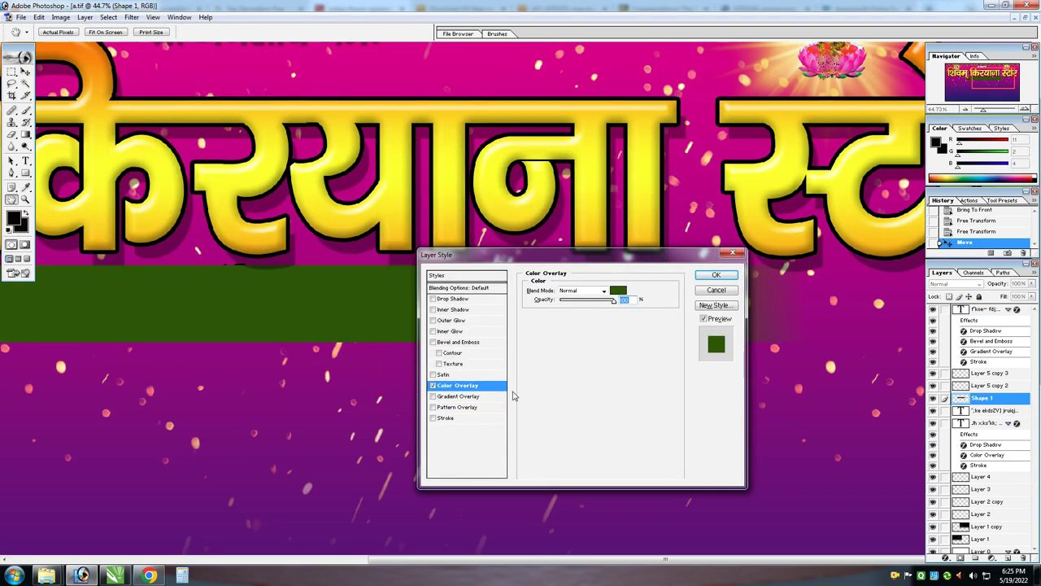
key("Return")
Bring the address text above the band and style it white with a Drop Shadow
right_click(365, 302)
left_click(398, 316)
key("ctrl+shift+bracketright")
key("Down")
key("Down")
key("Down")
key("Down")
key("Down")
key("Down")
key("Down")
key("Down")
key("Down")
key("Down")
left_click(84, 17)
mouse_move(122, 81)
left_click(260, 183)
left_click(619, 289)
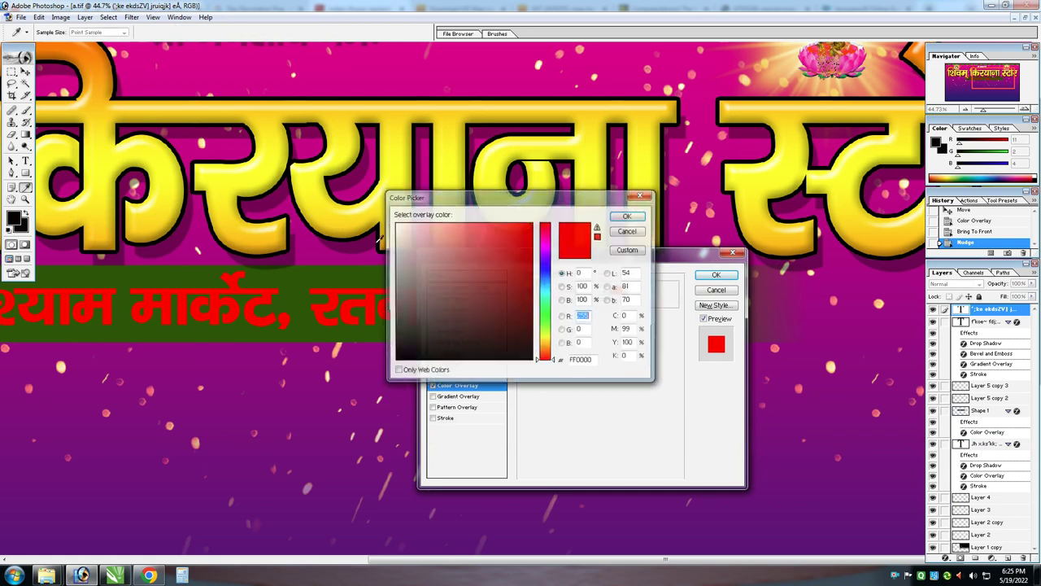
left_click(397, 223)
left_click(626, 216)
left_click(488, 300)
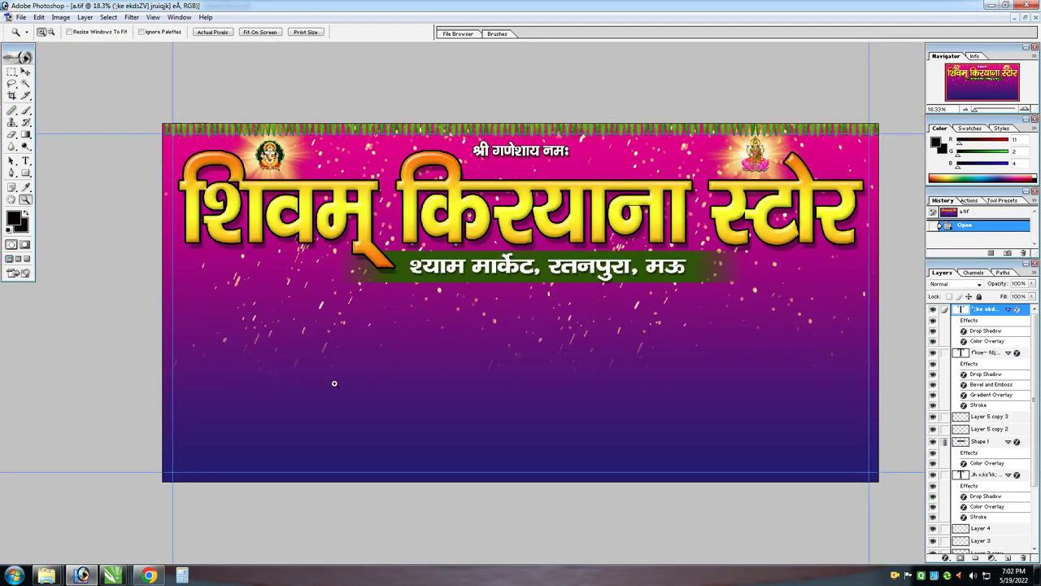
Duplicate the address text lower down, paste in the product list, and widen it
key("v")
left_click_drag(448, 265, 447, 407)
key("t")
left_click(501, 406)
key("ctrl+a")
key("ctrl+v")
key("ctrl+Return")
key("ctrl+t")
left_click_drag(822, 383, 793, 383)
Squeeze the product list and join its two lines into one with a comma after मसाले
key("ctrl+0")
key("ctrl+0")
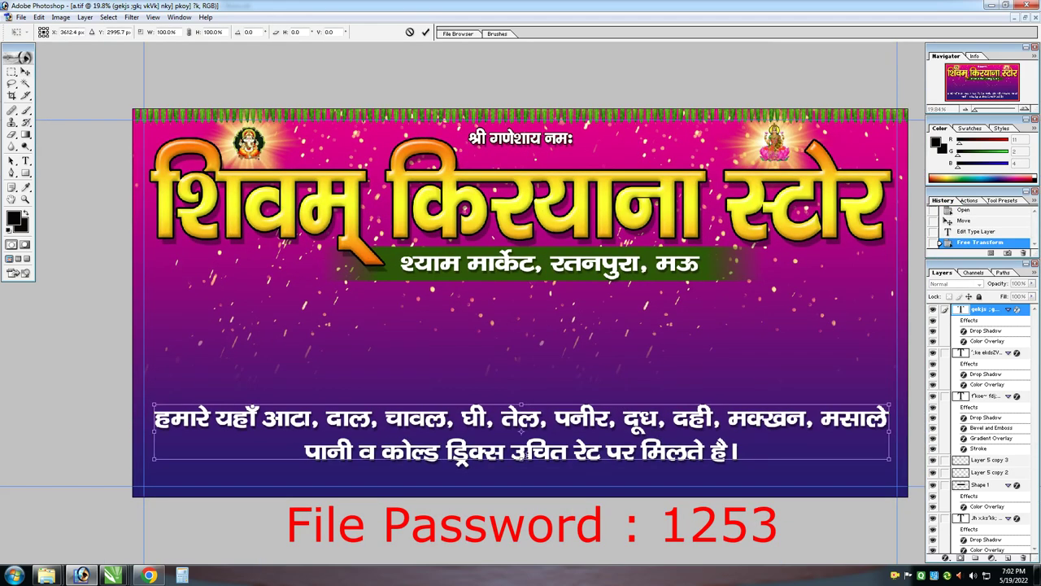
left_click_drag(879, 455, 695, 443)
key("Return")
key("t")
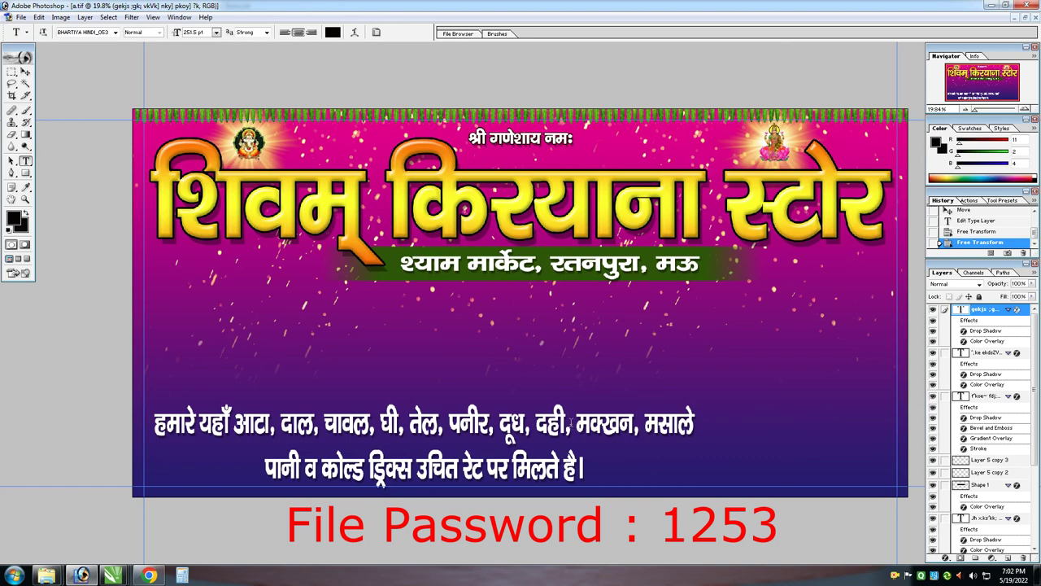
left_click(693, 423)
key("Delete")
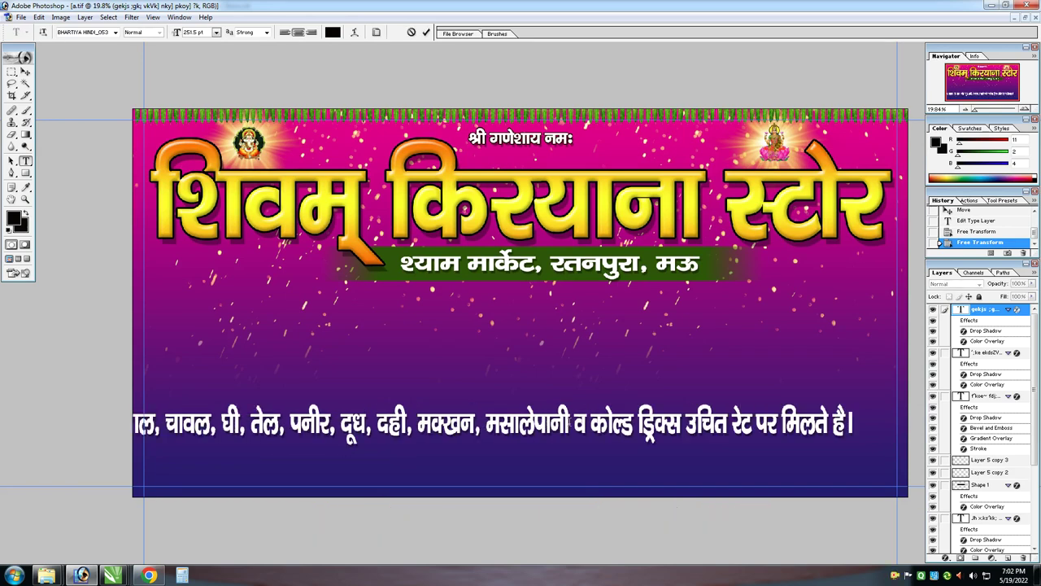
type(",")
key("ctrl+Return")
Move the product line right, squeeze it to fit the banner, nudge it down, and make it taller
key("v")
key("ctrl+minus")
left_click_drag(602, 415, 635, 414)
key("ctrl+t")
left_click_drag(113, 409, 210, 415)
key("Return")
key("ctrl+plus")
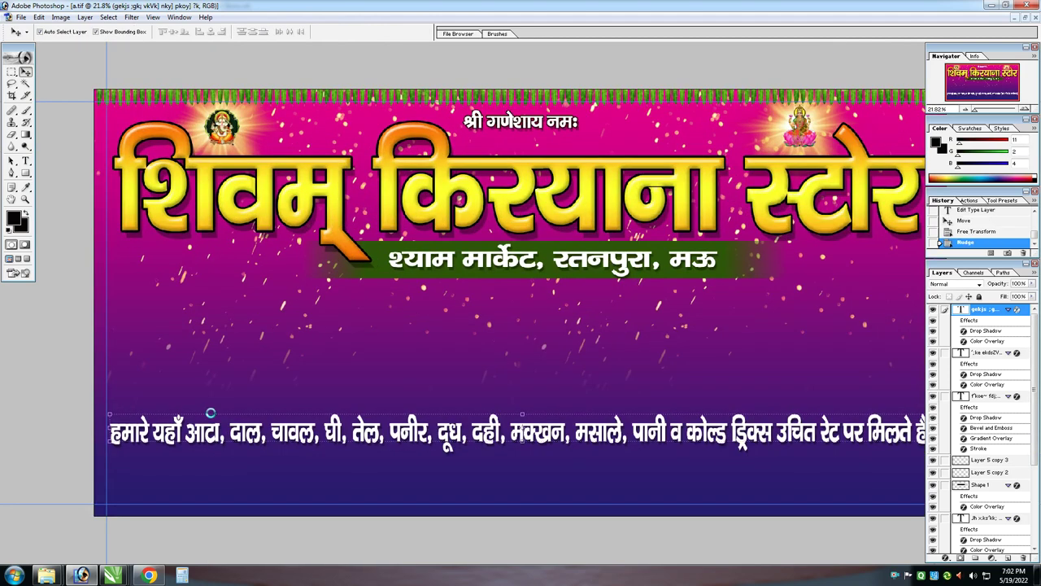
key("shift+Down")
key("shift+Down")
key("shift+Down")
key("shift+Down")
key("shift+Down")
key("shift+Down")
key("shift+Down")
key("shift+Down")
key("ctrl+t")
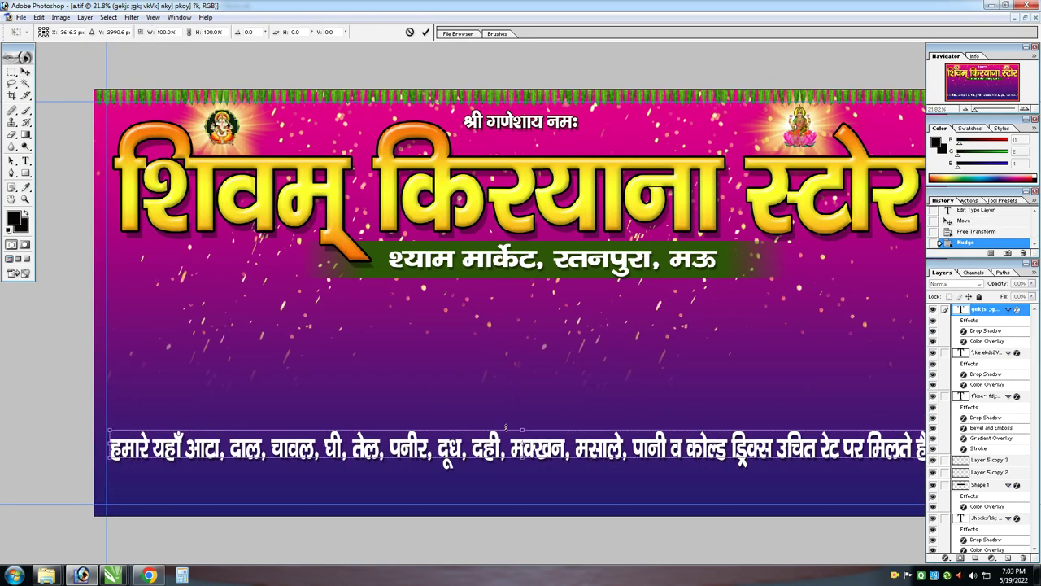
left_click_drag(505, 426, 512, 419)
key("Return")
Centre the product line horizontally on the canvas, shrink it slightly, and nudge it up
key("ctrl+a")
left_click(221, 34)
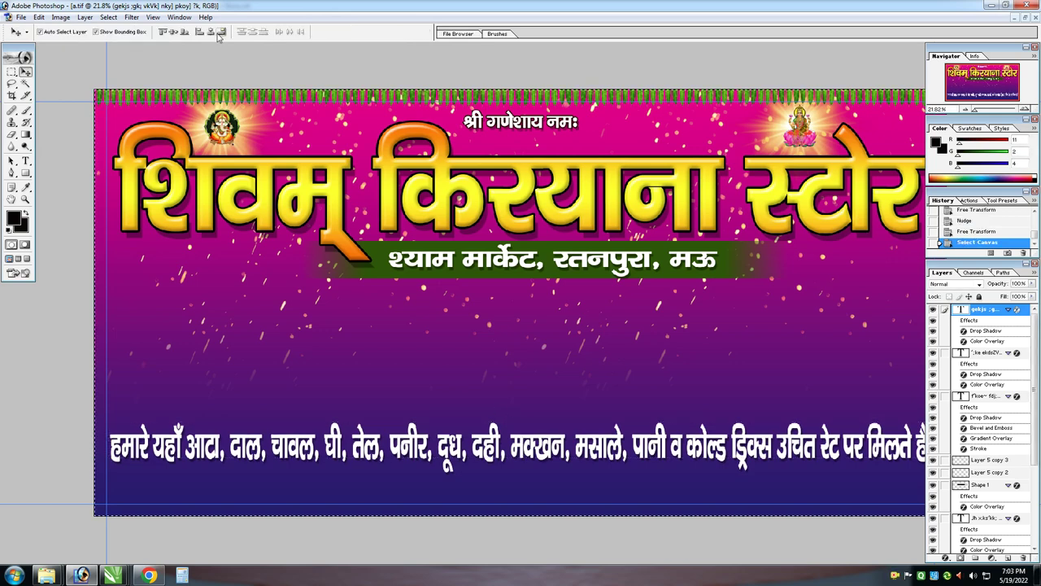
key("ctrl+d")
key("ctrl+t")
key("ctrl+minus")
left_click_drag(830, 413, 823, 417)
key("Return")
key("Up")
key("Up")
key("Up")
Draw a black bottom-left bar and place a vertically and horizontally flipped copy at the right edge
key("u")
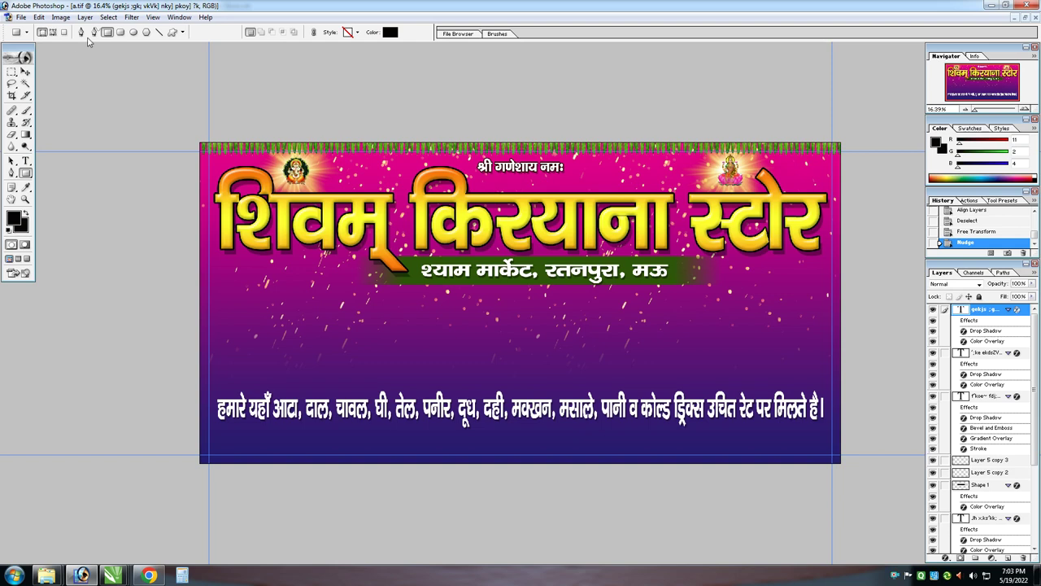
mouse_move(193, 432)
left_mouse_down()
mouse_move(534, 479)
mouse_move(535, 466)
left_mouse_up()
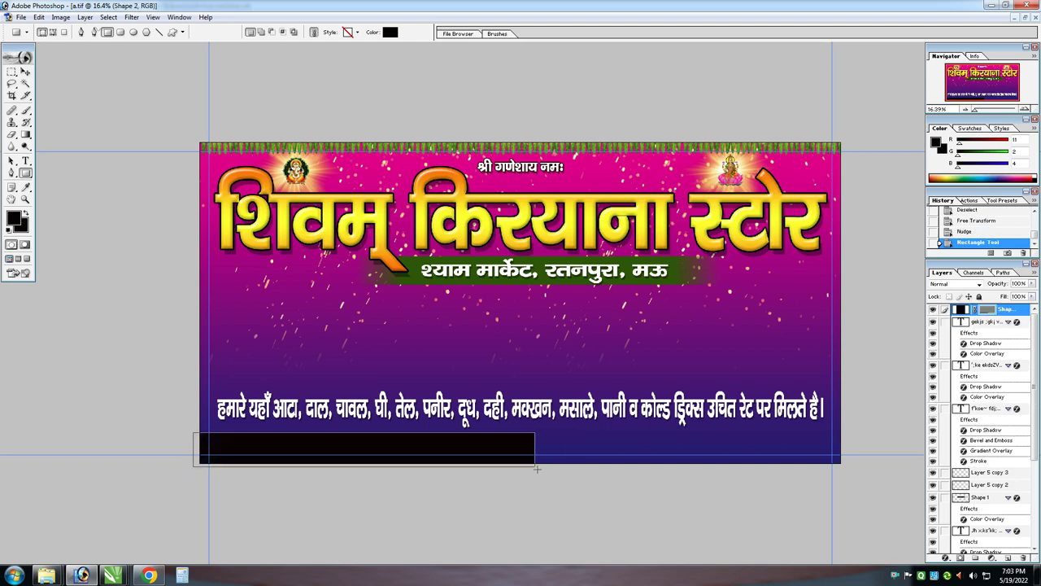
key("ctrl+t")
key("Return")
key("v")
left_click_drag(498, 442, 834, 437)
key("ctrl+t")
right_click(691, 448)
left_click(732, 431)
key("Return")
right_click(733, 444)
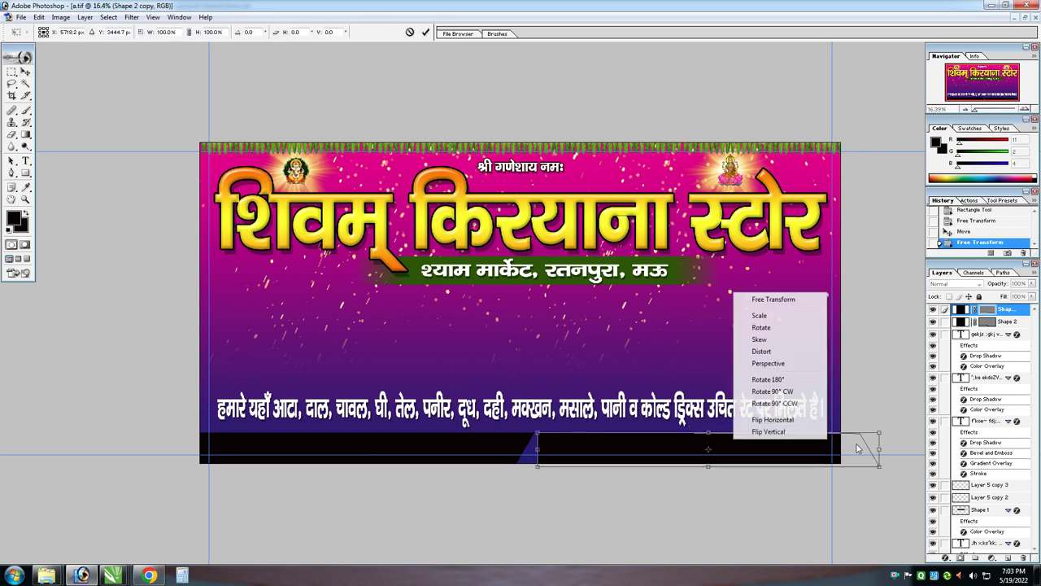
left_click(794, 420)
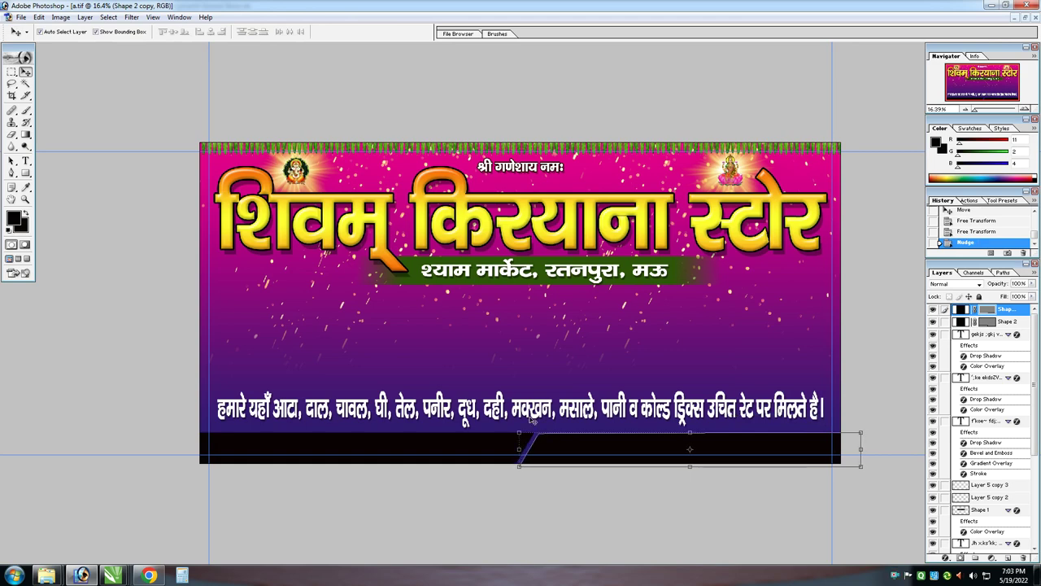
Give the left bottom band a pale yellow Color Overlay
left_click(462, 440)
key("alt+l")
key("y")
key("v")
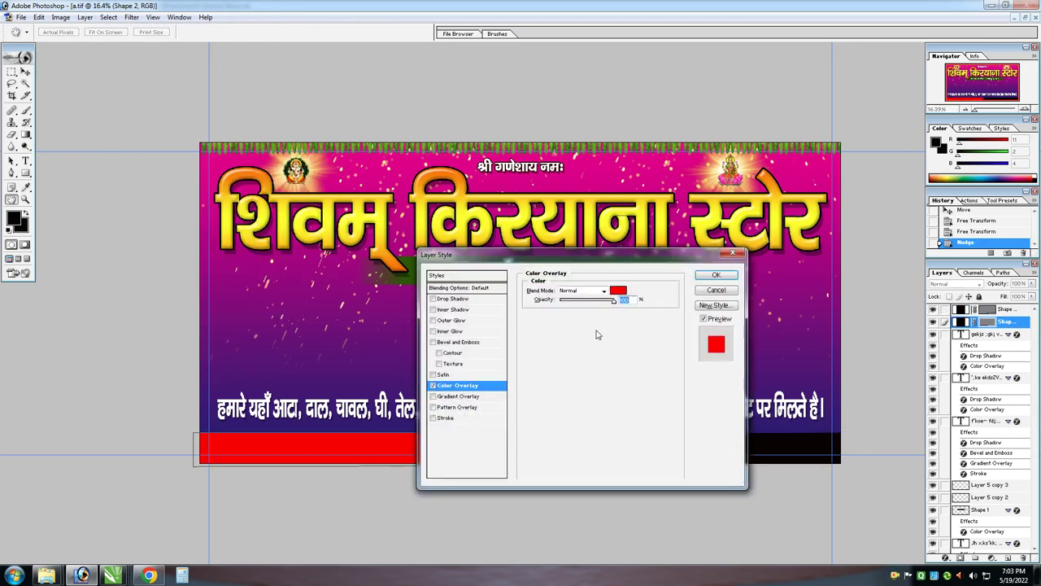
left_click(618, 289)
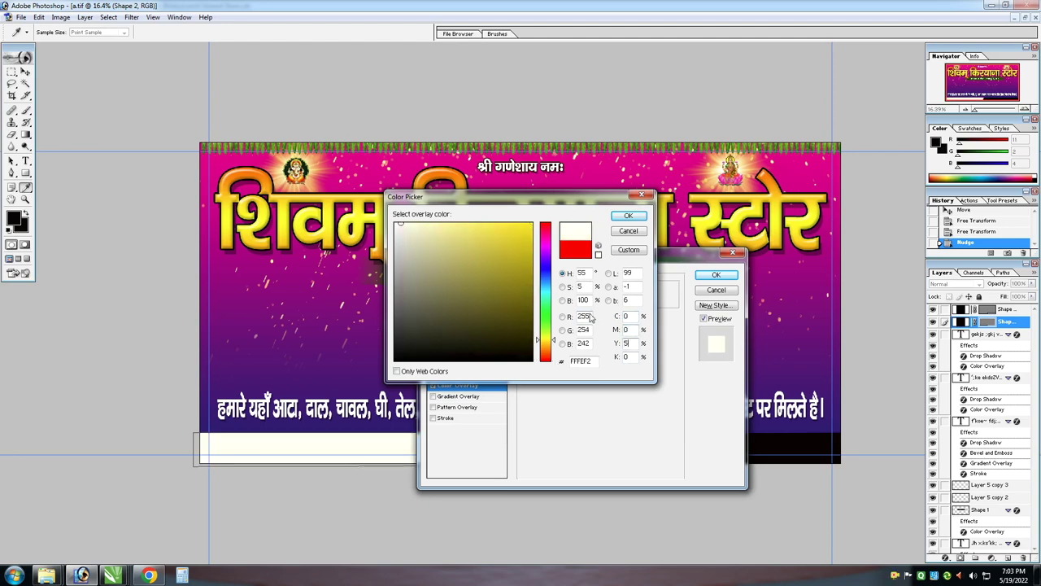
key("Return")
key("Return")
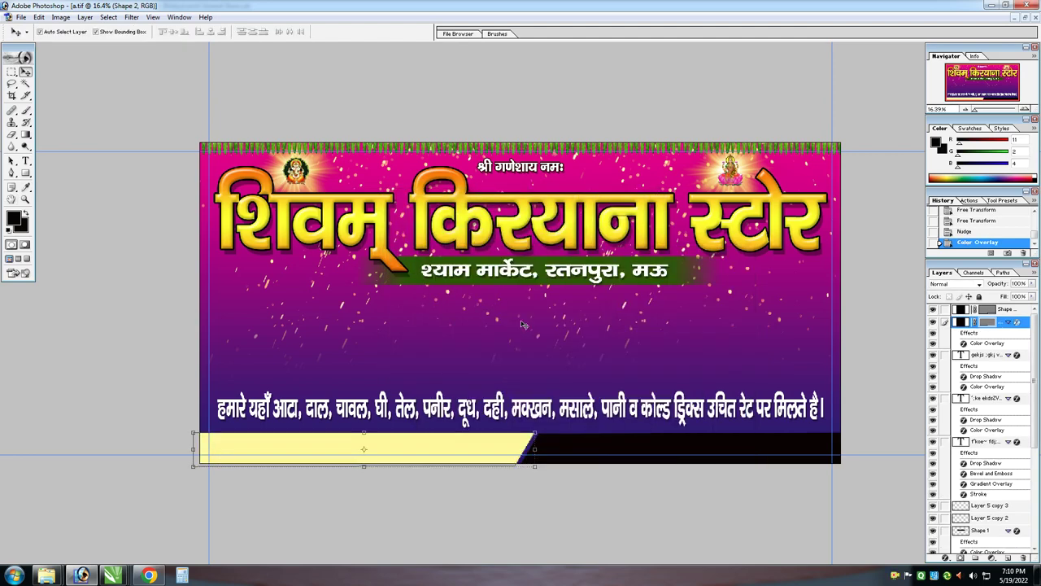
Give the right angled band a light blue Color Overlay
left_click(623, 439)
key("alt+l")
key("y")
key("v")
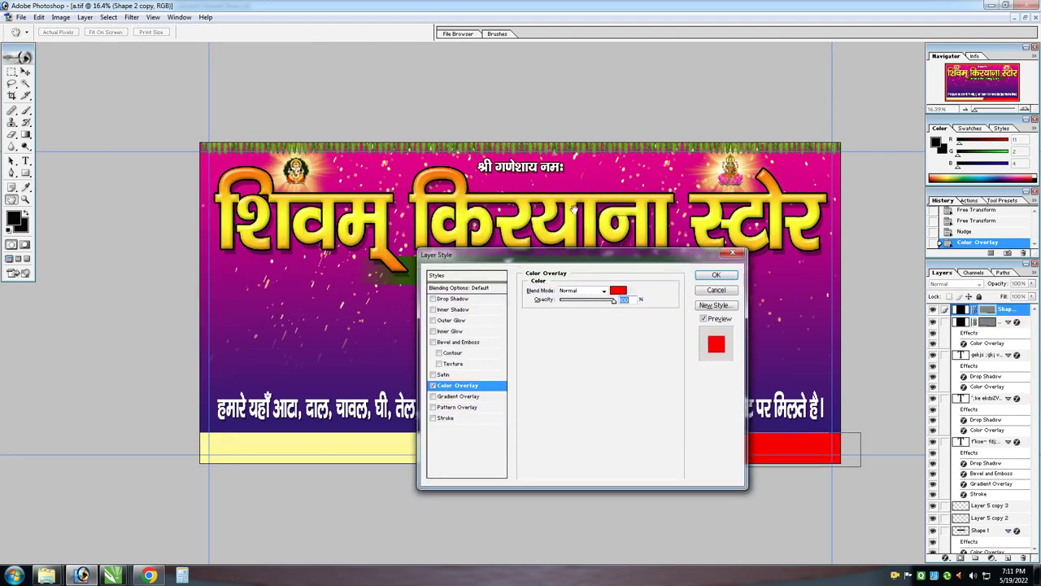
left_click(617, 289)
left_click_drag(545, 358, 315, 116)
left_click(628, 215)
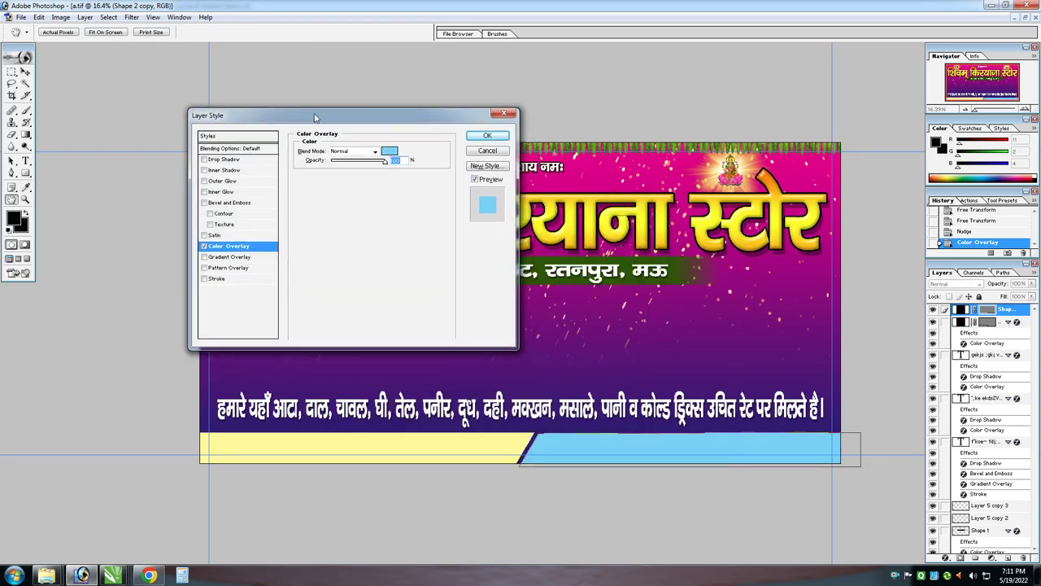
key("Return")
key("z")
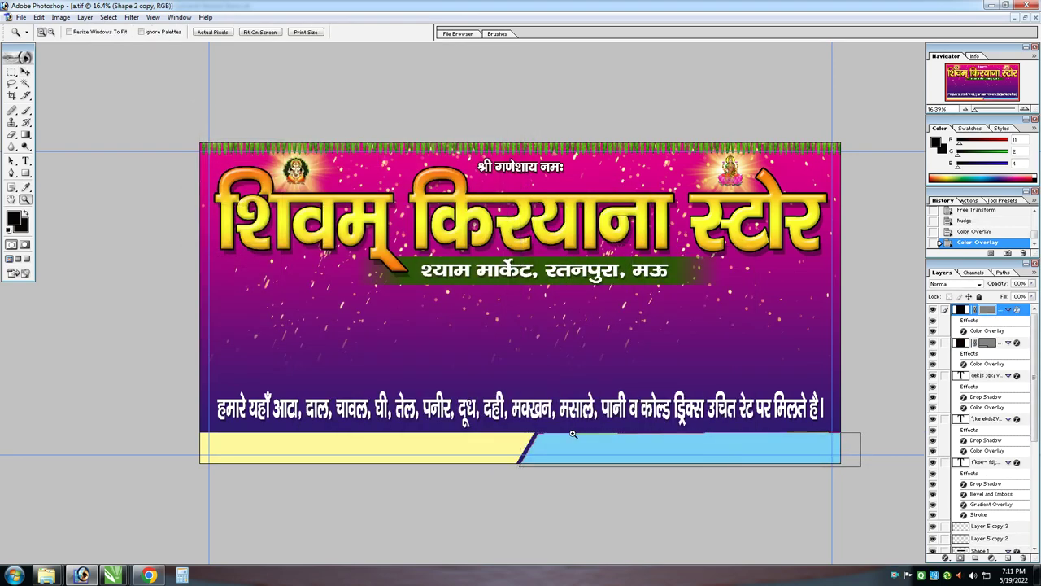
left_click(488, 268)
Hide the panels and duplicate the product line just above itself
key("ctrl+0")
key("Tab")
key("ctrl+0")
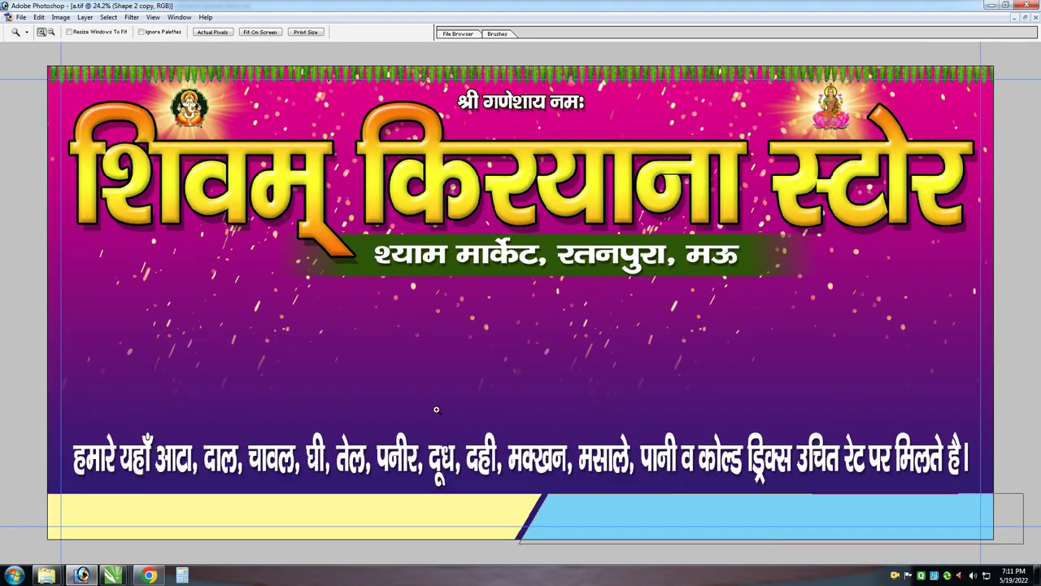
key("v")
left_click(422, 437)
left_click_drag(422, 437, 439, 382)
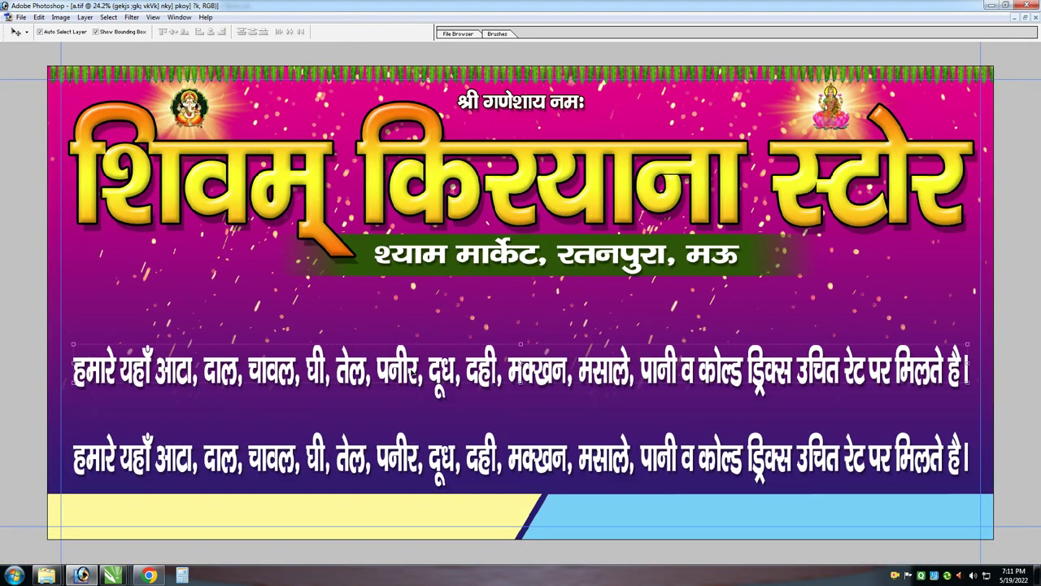
Retype the copy as the Hindi wholesale-rates note for weddings and parties and move it onto the yellow band
key("t")
left_click(412, 358)
key("ctrl+a")
type("u")
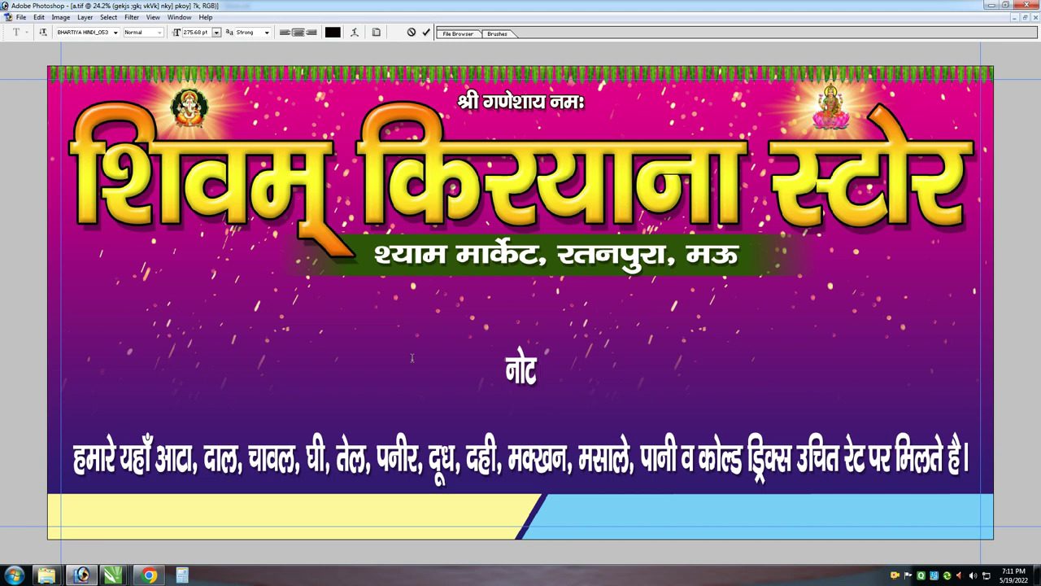
type("ksV % 'kknh")
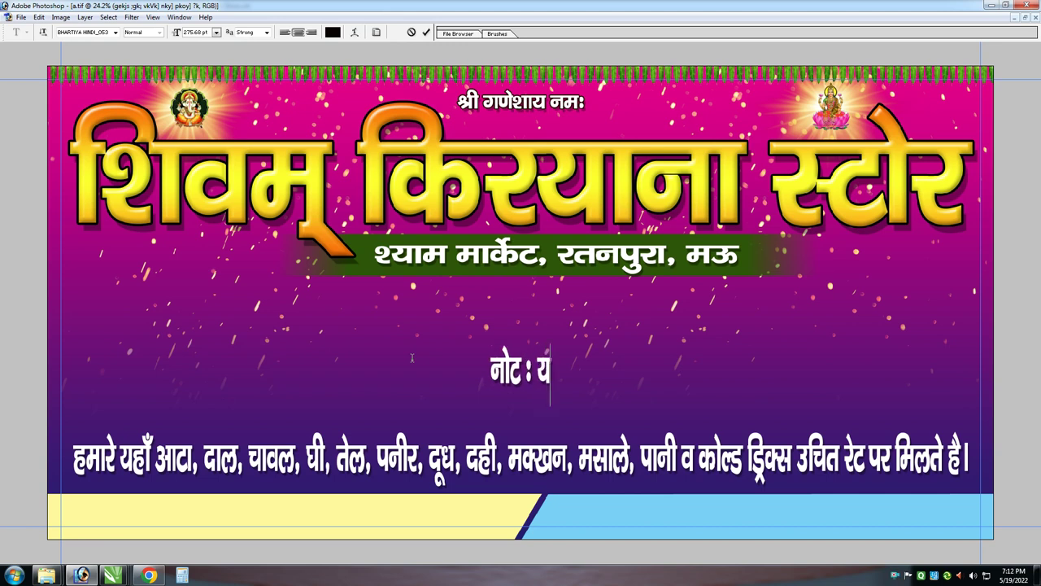
type(" o ikVhZ")
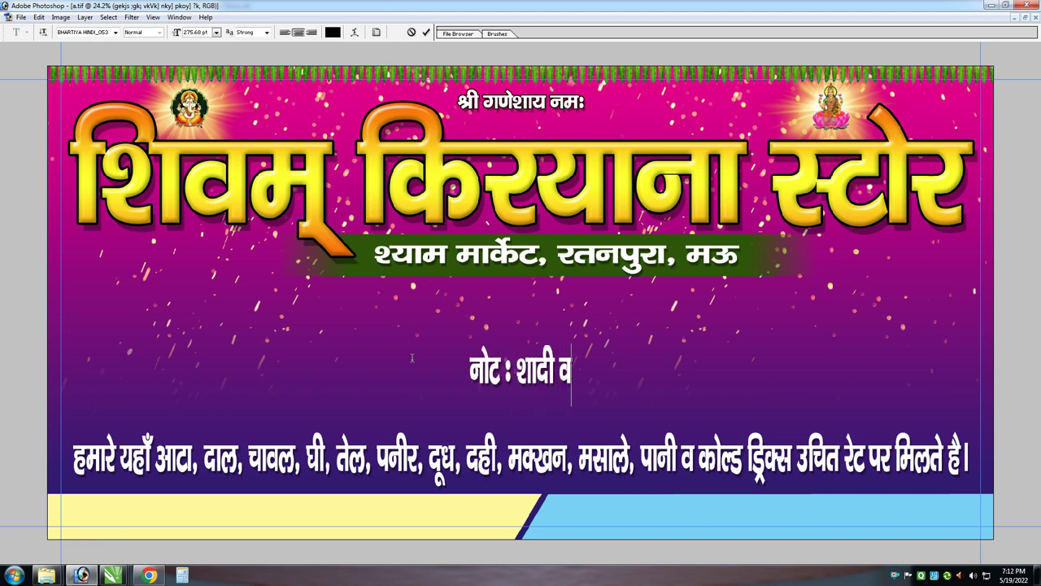
type(" esa")
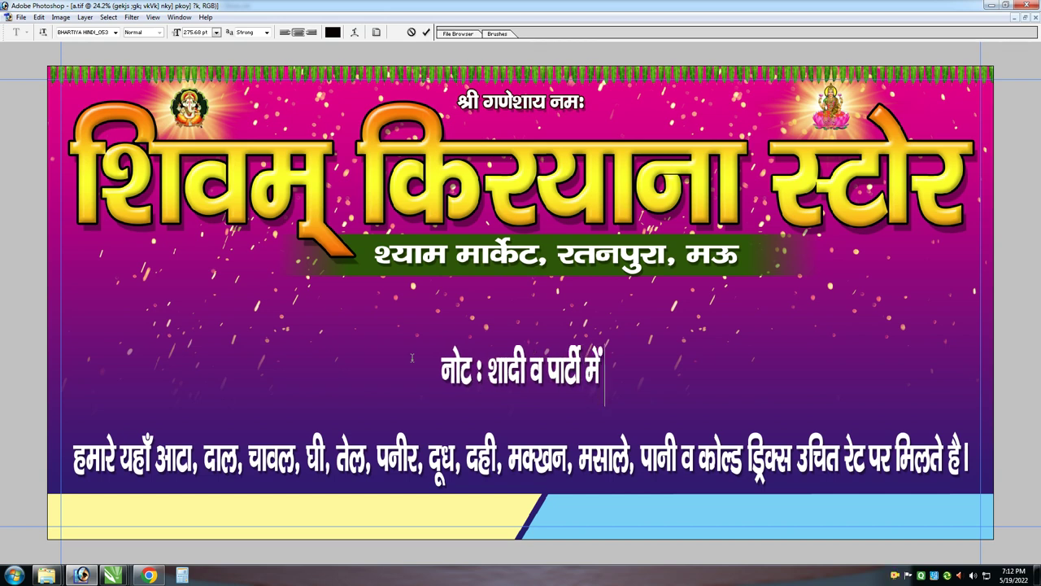
type(" Fksd js")
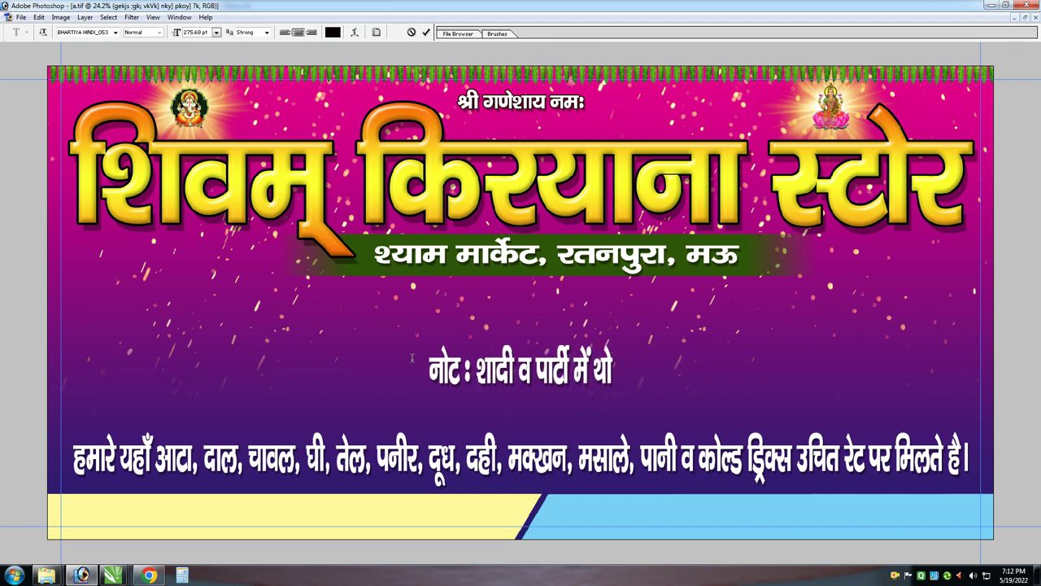
type("V ij lkekku")
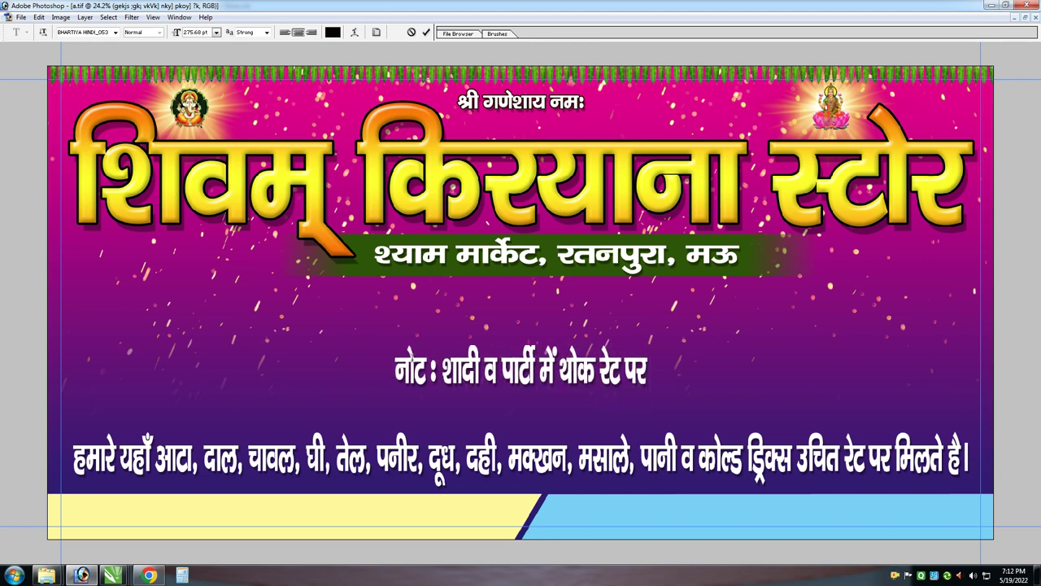
type(" feyrk gSA")
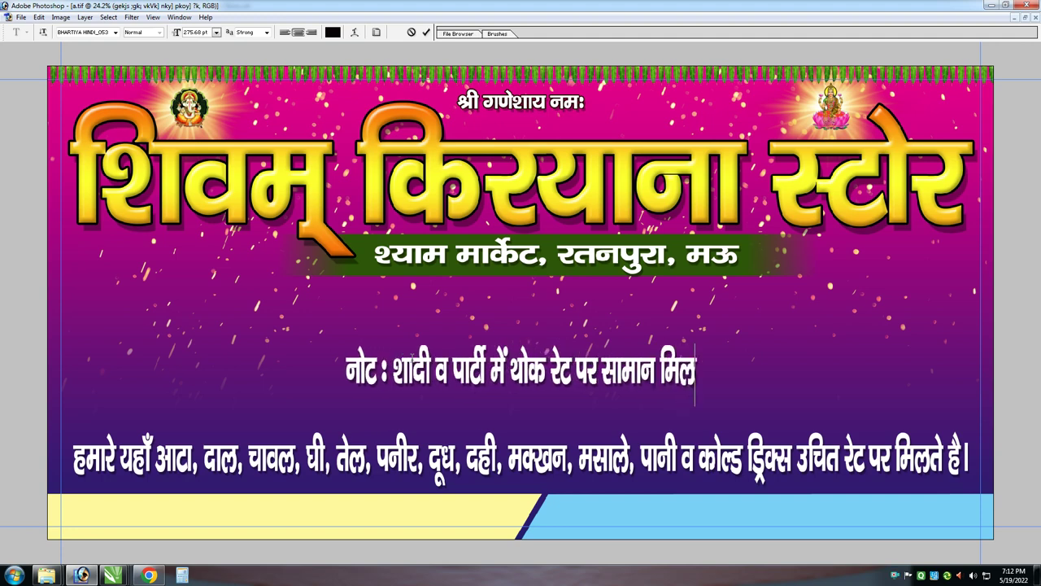
key("ctrl+Return")
key("v")
left_click_drag(433, 361, 202, 506)
Resize the note to fit the yellow band and give it a pure red Color Overlay
key("ctrl+t")
left_click_drag(281, 488, 282, 497)
left_click_drag(479, 508, 499, 507)
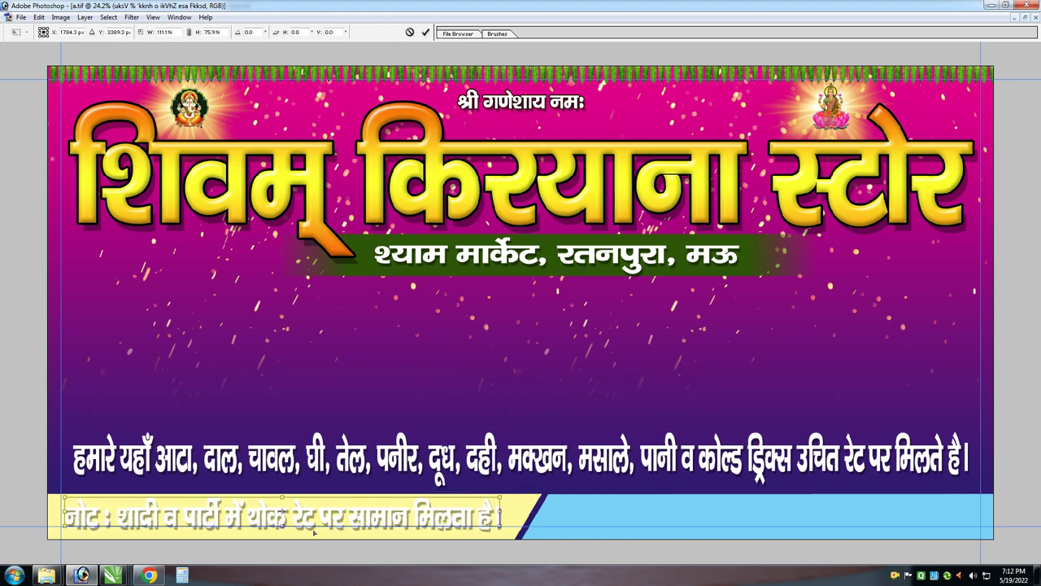
key("Return")
left_click(85, 17)
left_click(269, 162)
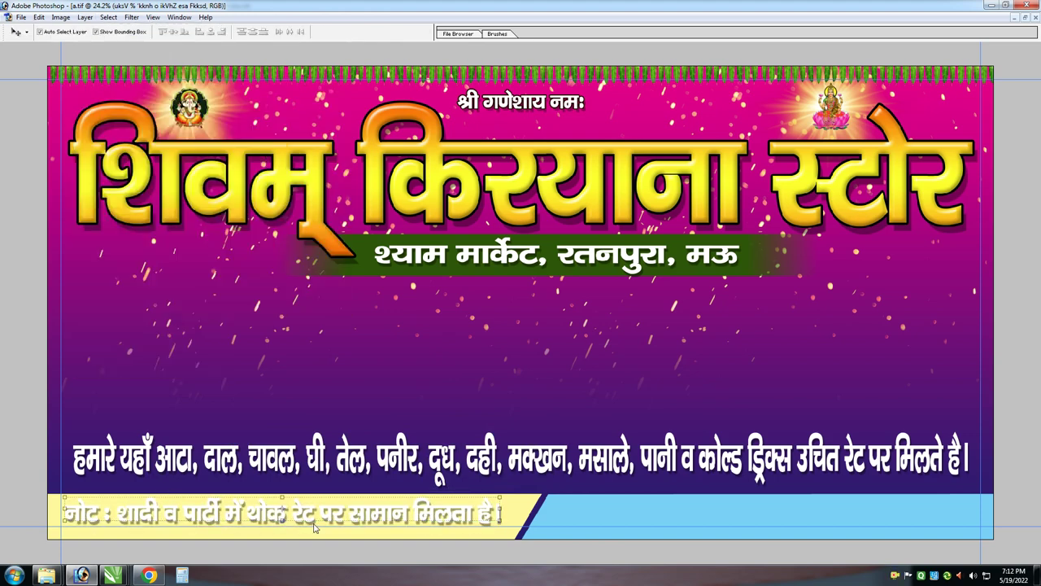
left_click(389, 150)
left_click(539, 201)
key("Return")
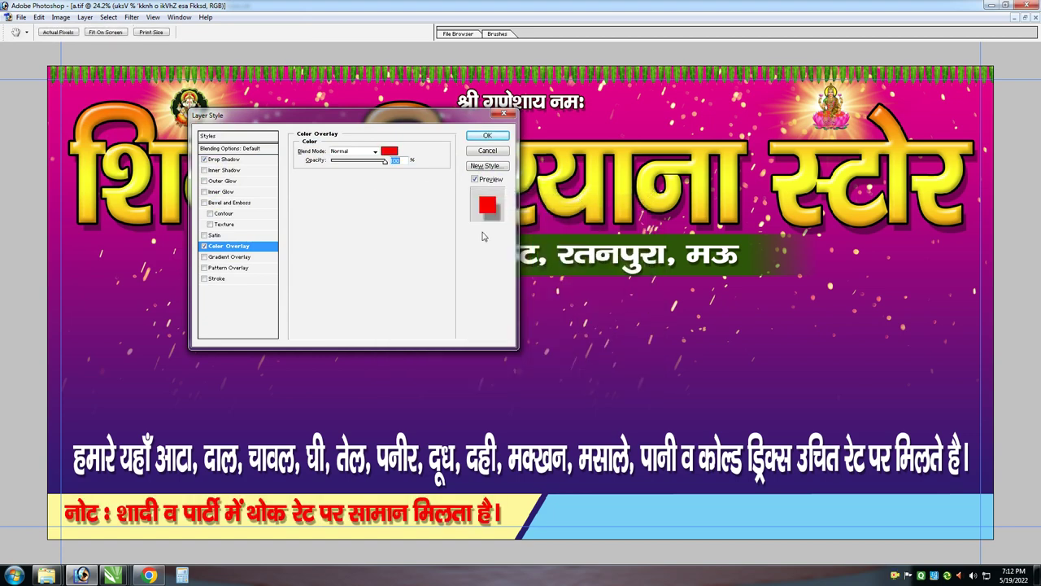
Add a white Stroke outline to the red note text
left_click(218, 278)
left_click(323, 214)
left_click(391, 195)
key("Return")
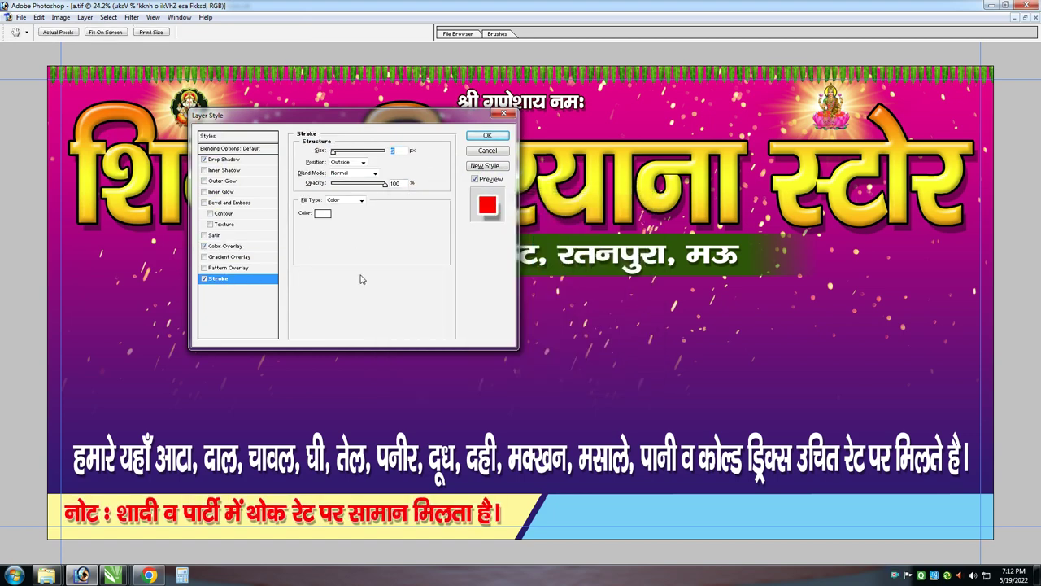
key("Return")
Duplicate the note onto the blue strip and retype it with the owner's name
left_click_drag(393, 505, 855, 505)
key("t")
left_click(704, 504)
key("ctrl+a")
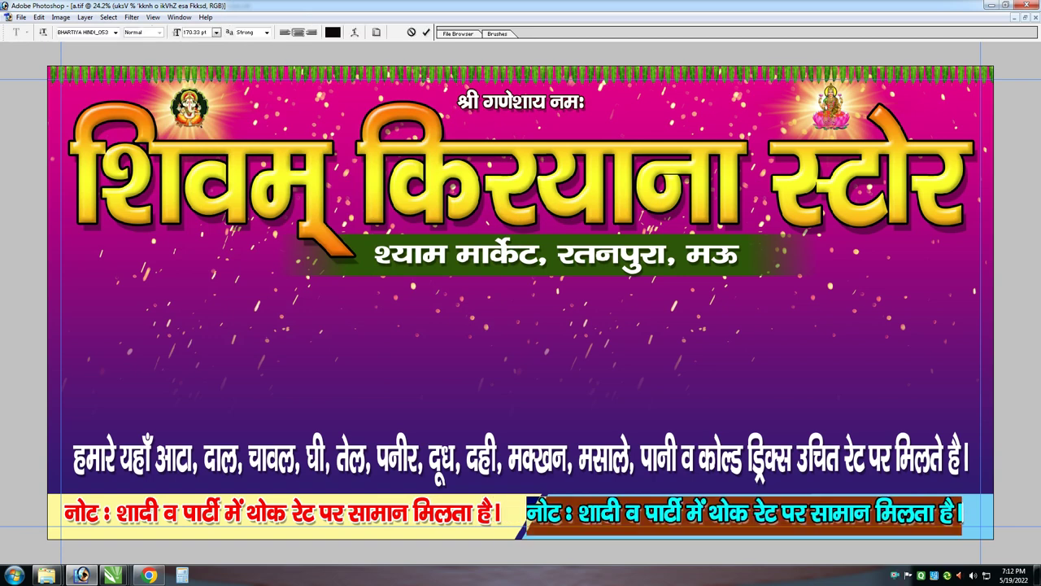
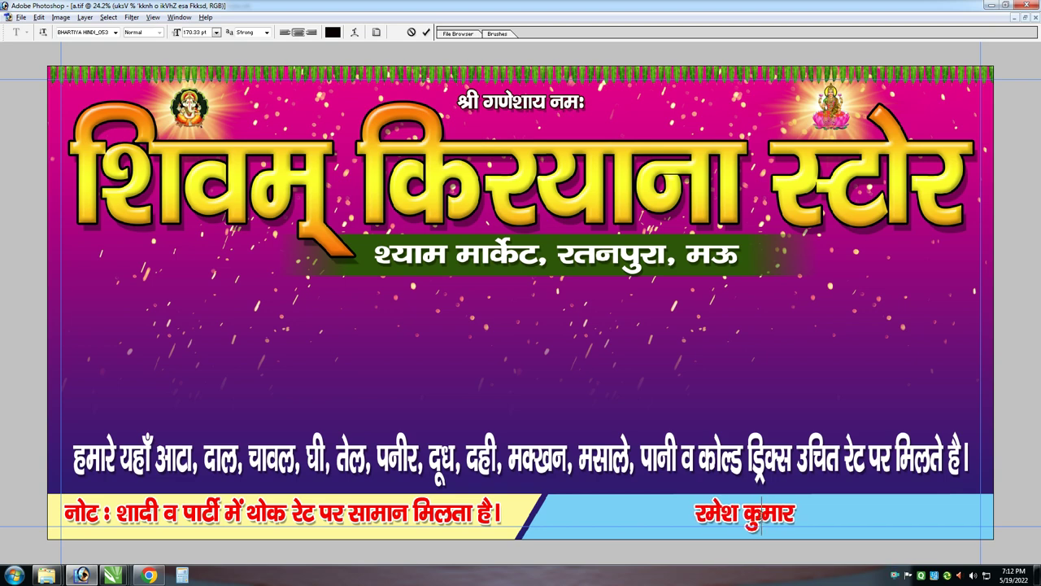
Commit the owner's name, move it left on the blue strip, and stretch it wider
key("ctrl+Return")
key("v")
scroll(669, 391, "up", 2)
left_click_drag(695, 505, 428, 502)
left_click_drag(501, 502, 619, 509)
Colour the name dark maroon (#630000) and copy it to the blue strip's right end
key("Return")
key("alt+l")
key("y")
key("Return")
left_click(390, 150)
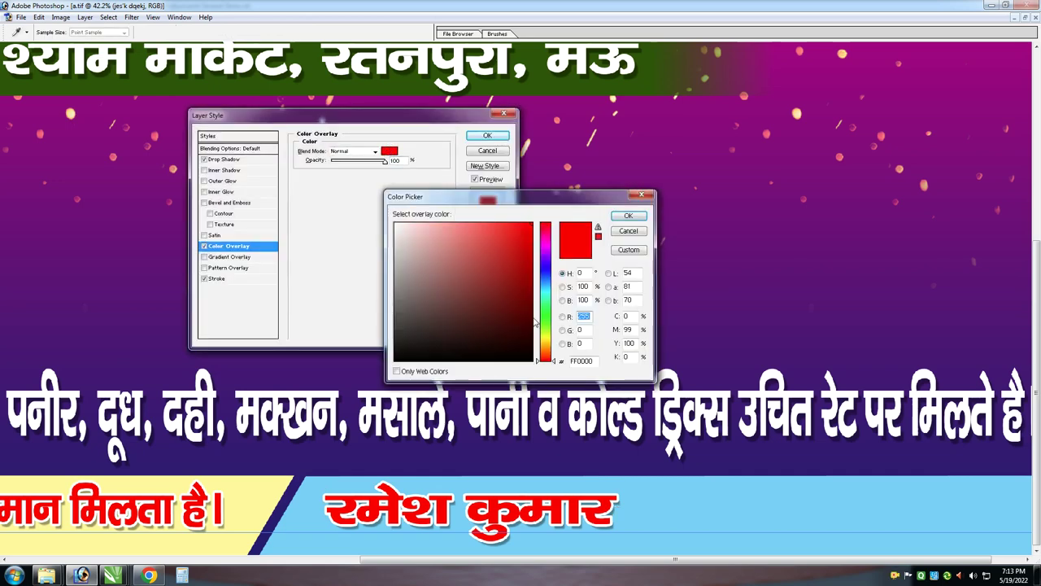
left_click(533, 309)
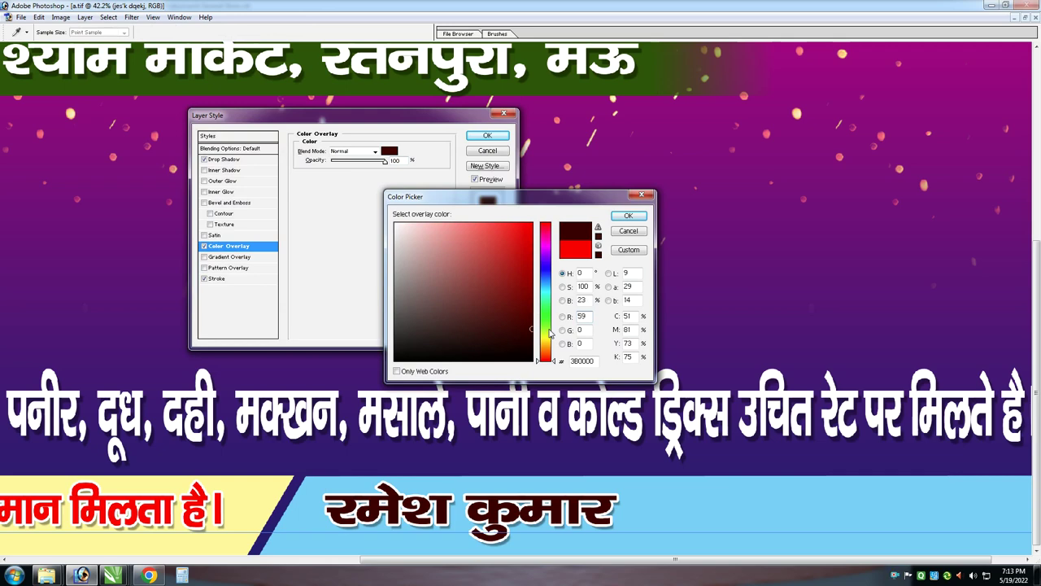
key("Return")
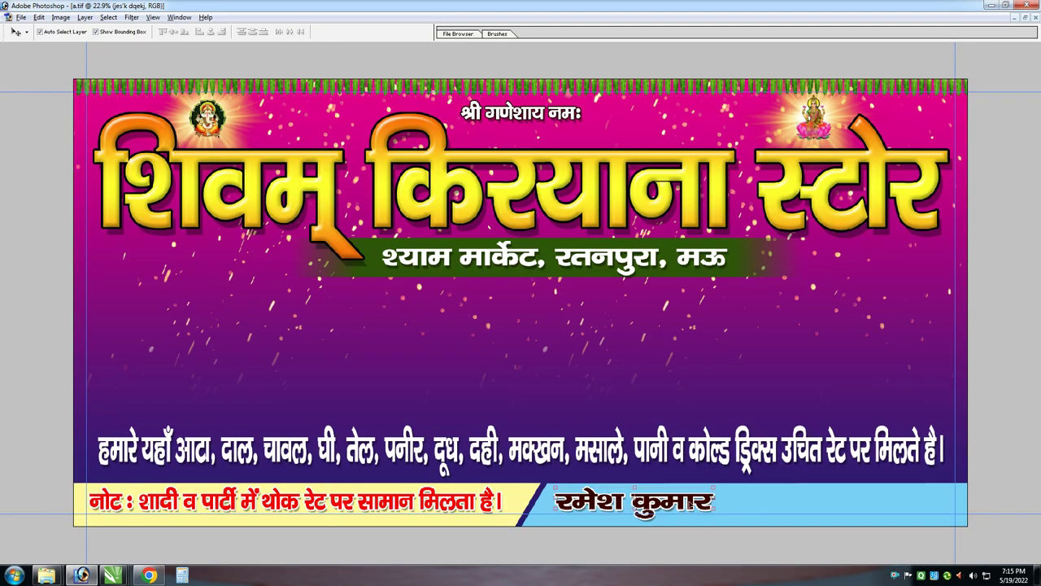
left_click_drag(685, 488, 913, 485)
Change the copied name text's font to Swis721 Blk BT
key("t")
key("ctrl+a")
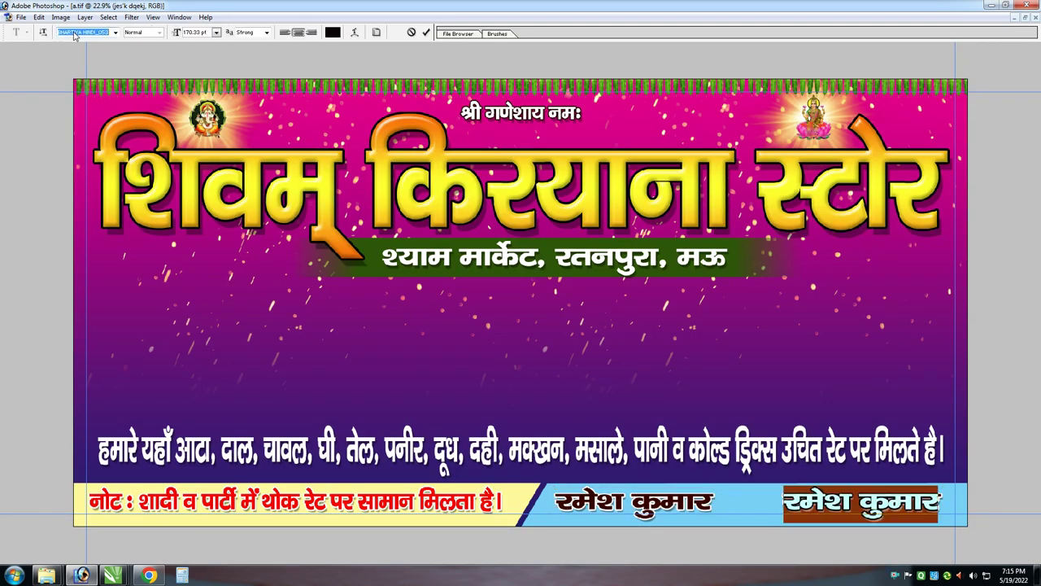
left_click(75, 32)
type("Sw")
key("Return")
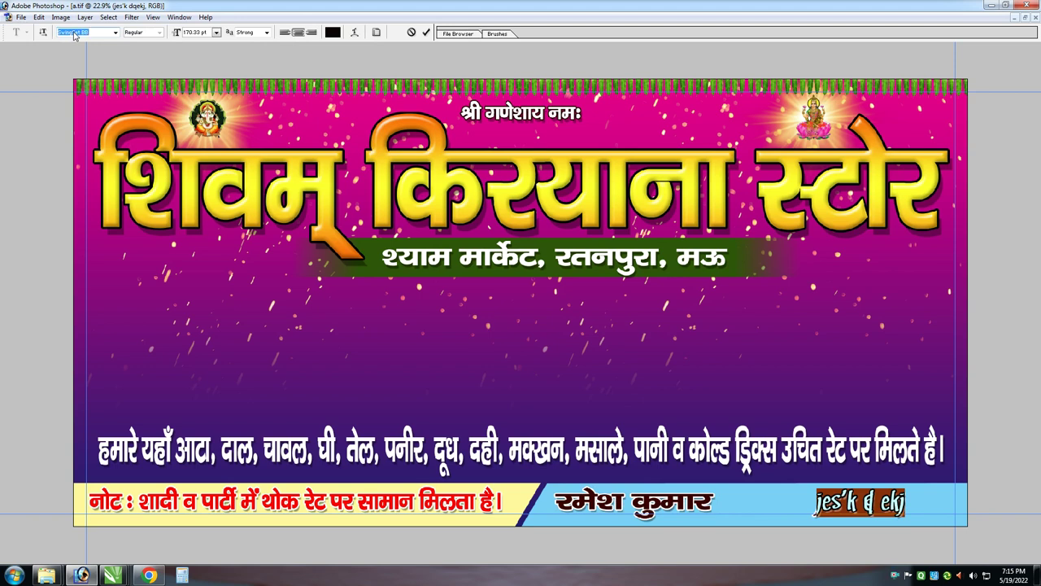
key("Down")
key("Down")
key("Down")
key("Down")
key("ctrl+Return")
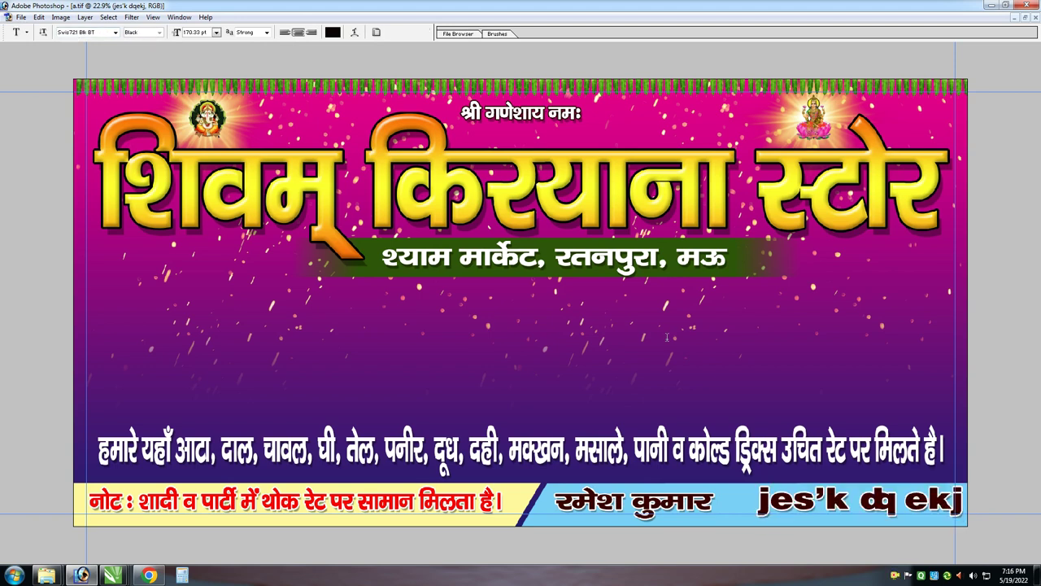
Replace the right-hand text in the contact band with the shop's phone number
left_click(827, 500)
key("ctrl+a")
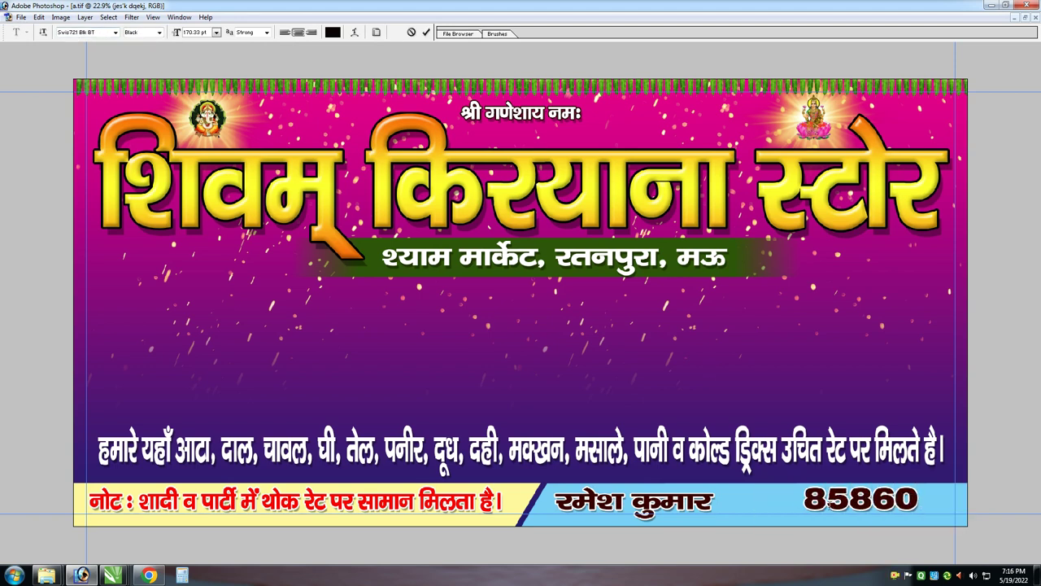
key("ctrl+t")
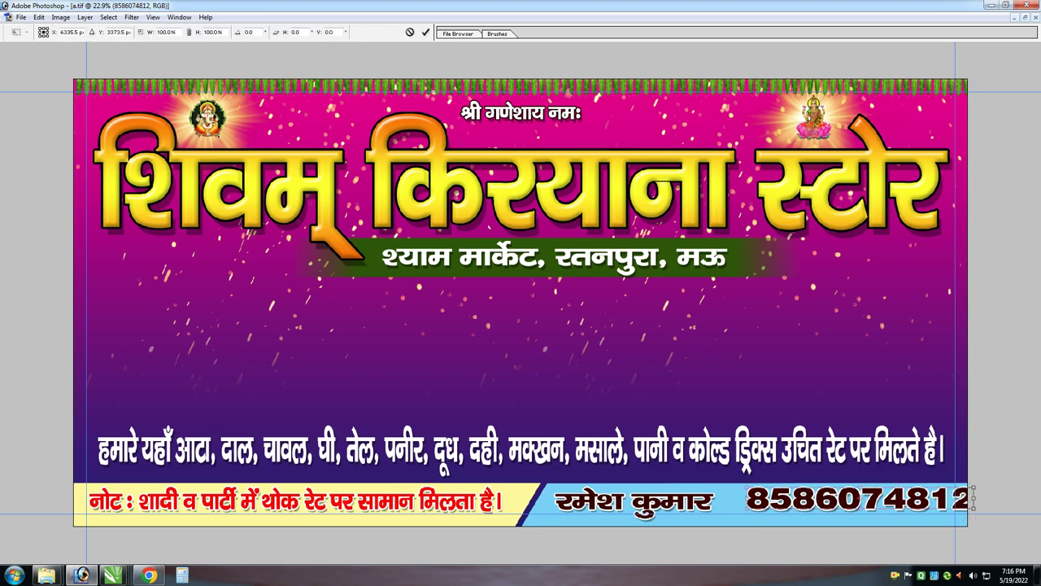
key("Return")
key("ctrl+plus")
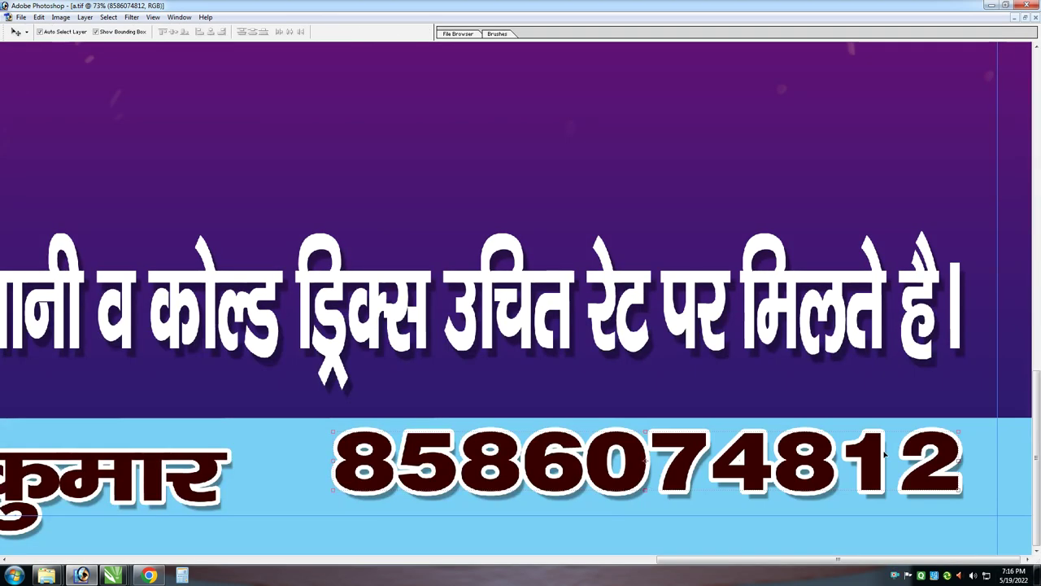
Paste a phone-call icon, shrink it and nudge it down-right before the number
key("ctrl+v")
key("ctrl+t")
left_click_drag(326, 410, 314, 435)
key("Return")
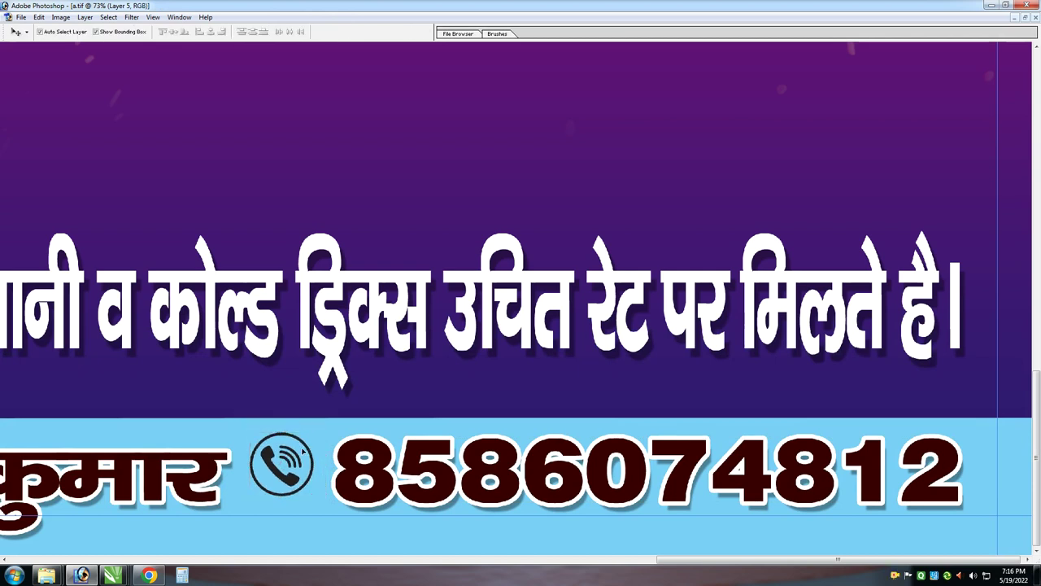
key("ctrl+t")
key("Return")
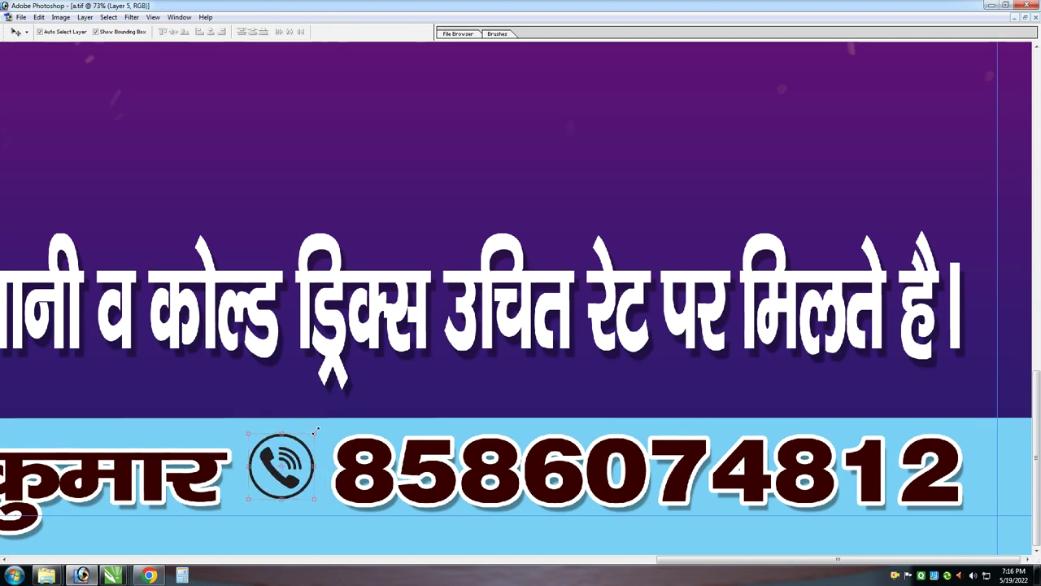
key("Right")
key("Right")
key("Right")
key("Right")
key("Down")
key("Down")
key("Down")
key("Down")
key("z")
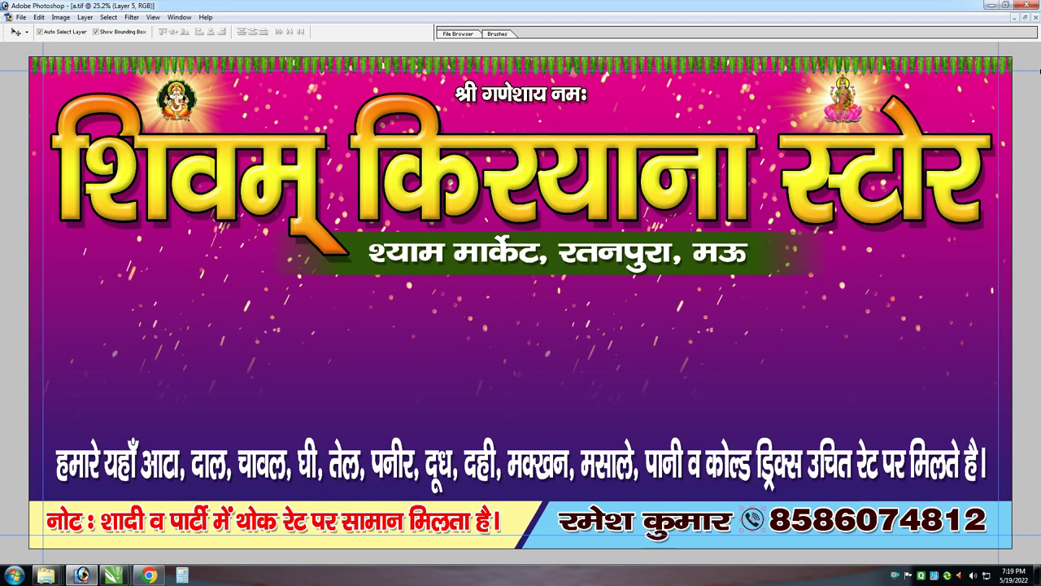
Bring Dairy Milk, Kurkure, Haldiram and the cold-drink bottles from General Store Items into the banner
left_click(1026, 18)
left_click_drag(244, 51, 472, 95)
left_click(198, 238)
left_click_drag(198, 238, 583, 340)
left_click(200, 285)
left_click_drag(200, 284, 168, 394)
left_click_drag(205, 246, 651, 362)
left_click_drag(383, 341, 249, 276)
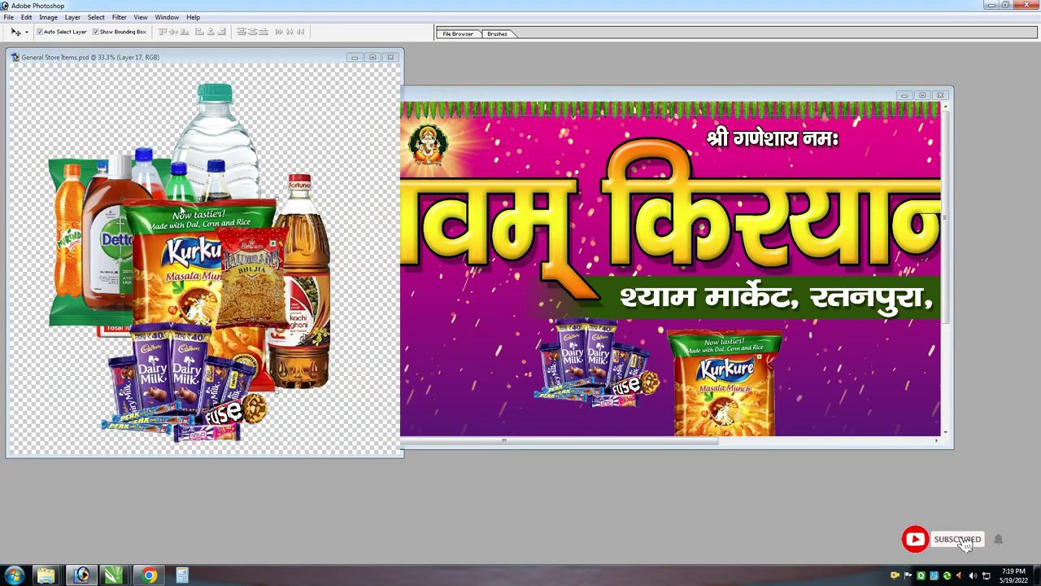
left_click_drag(198, 244, 163, 391)
left_click_drag(146, 268, 396, 313)
left_click_drag(119, 169, 94, 287)
left_click_drag(147, 187, 538, 269)
Add the Bisleri and Fortune oil bottles to the banner
left_click(155, 177)
key("Delete")
left_click_drag(199, 175, 561, 354)
left_click_drag(312, 284, 607, 346)
left_click(924, 96)
Arrange chocolates top right, Kurkure shrunk to about 68% below, and Haldiram enlarged beside it
left_click_drag(468, 350, 539, 362)
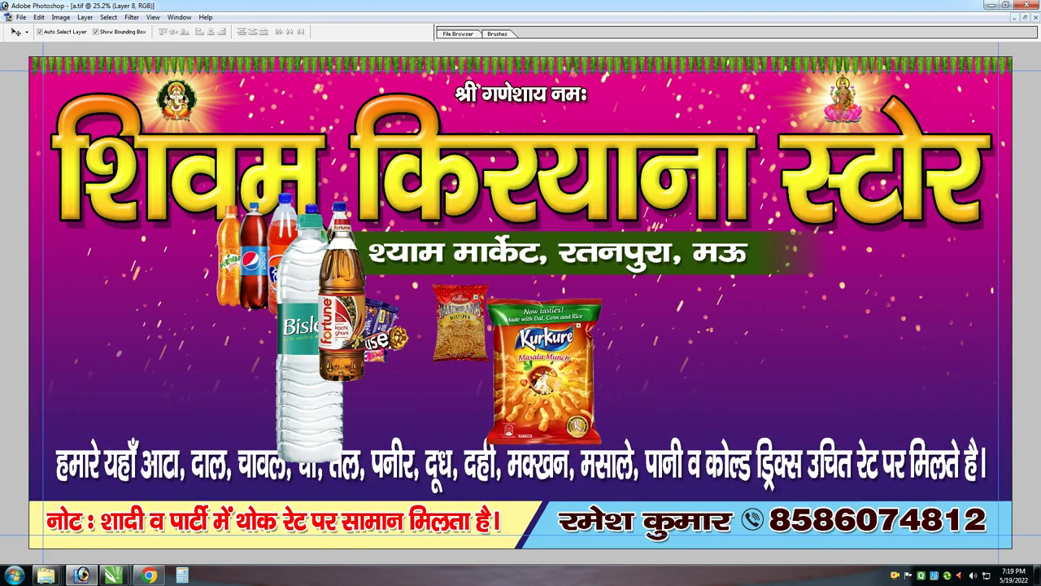
left_click_drag(397, 324, 978, 285)
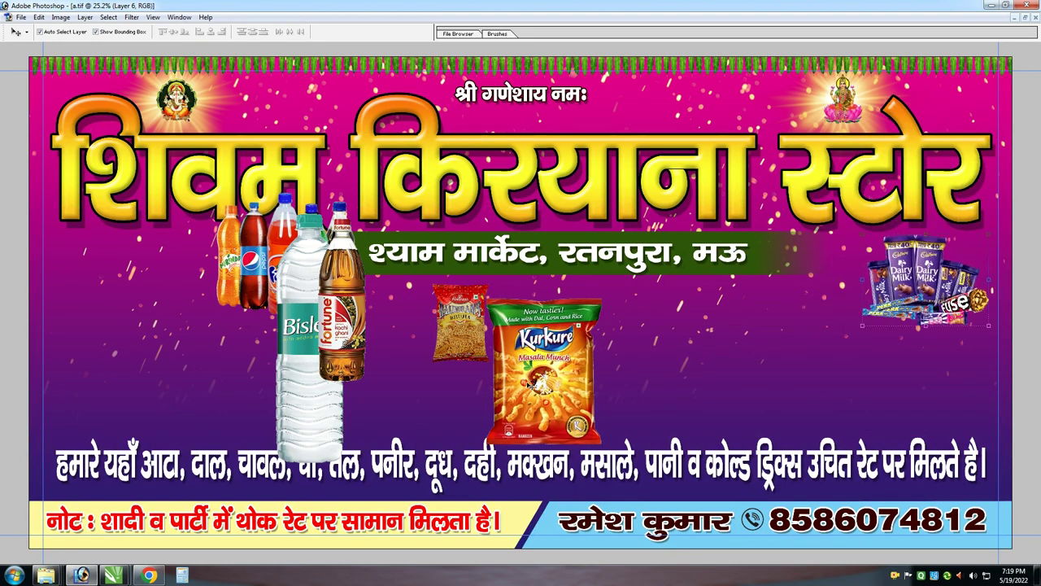
left_click_drag(529, 387, 878, 389)
key("ctrl+t")
left_click_drag(949, 302, 932, 325)
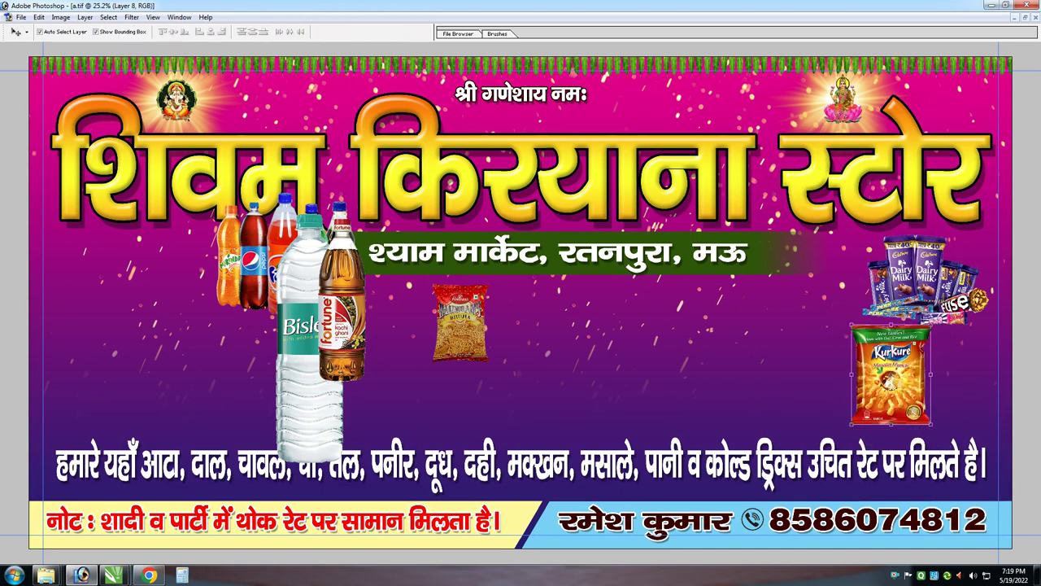
left_click_drag(900, 373, 955, 380)
left_click_drag(458, 319, 849, 376)
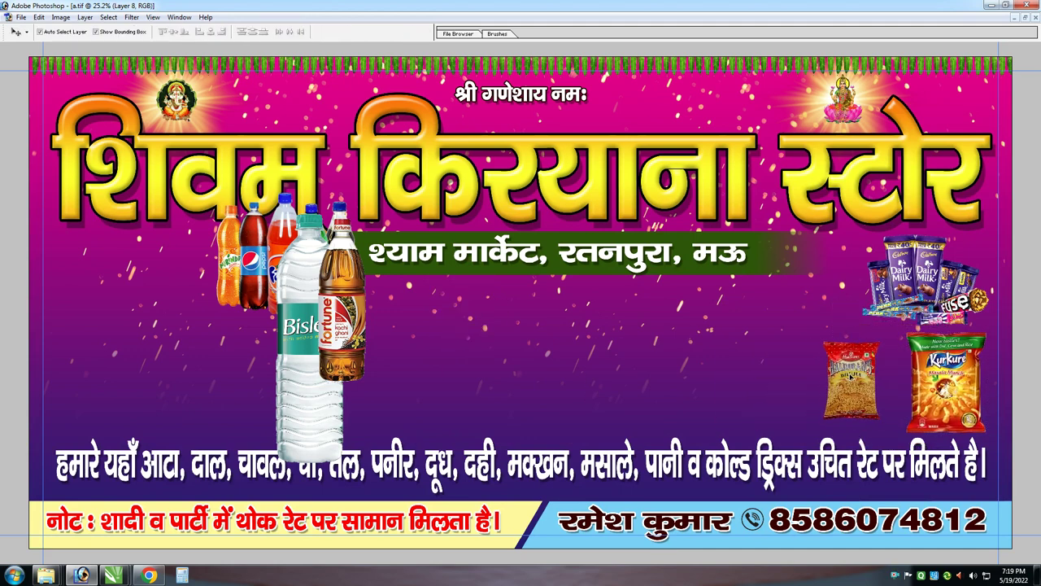
left_click_drag(886, 336, 897, 330)
key("Return")
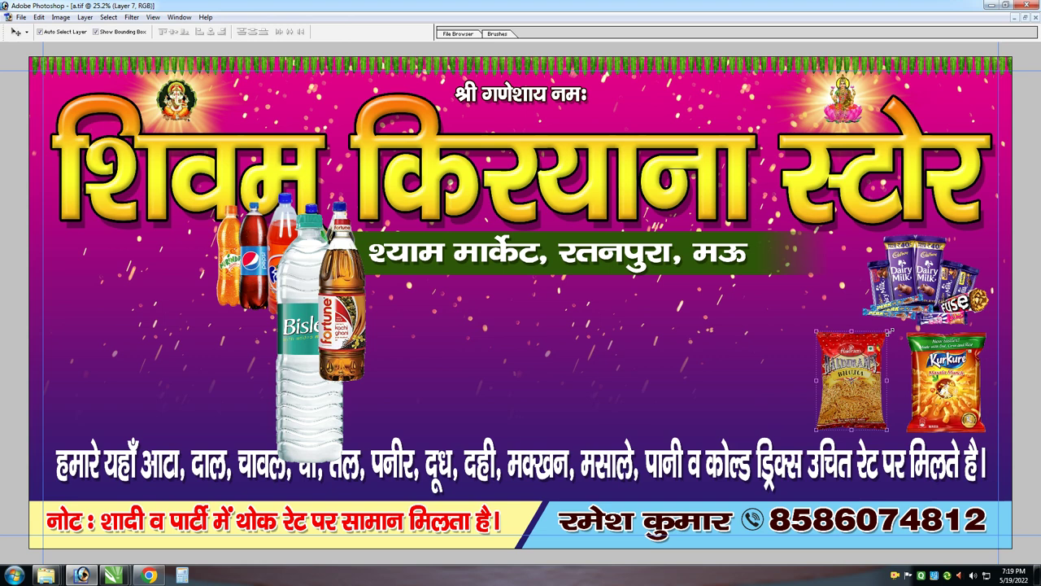
Line up the cold drinks, Bisleri and Fortune oil bottles beside the snacks, resizing each
left_click_drag(255, 252, 708, 358)
key("ctrl+t")
left_click_drag(669, 302, 645, 282)
key("Return")
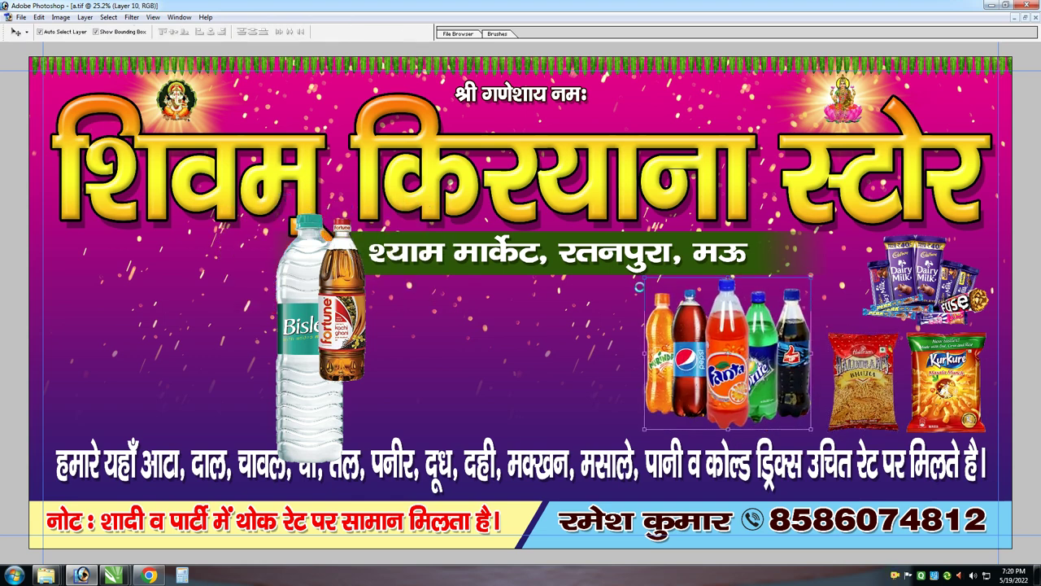
left_click_drag(307, 312, 594, 313)
key("ctrl+t")
left_click_drag(633, 215, 632, 303)
key("Return")
left_click_drag(339, 283, 552, 341)
key("ctrl+t")
left_click_drag(579, 275, 577, 283)
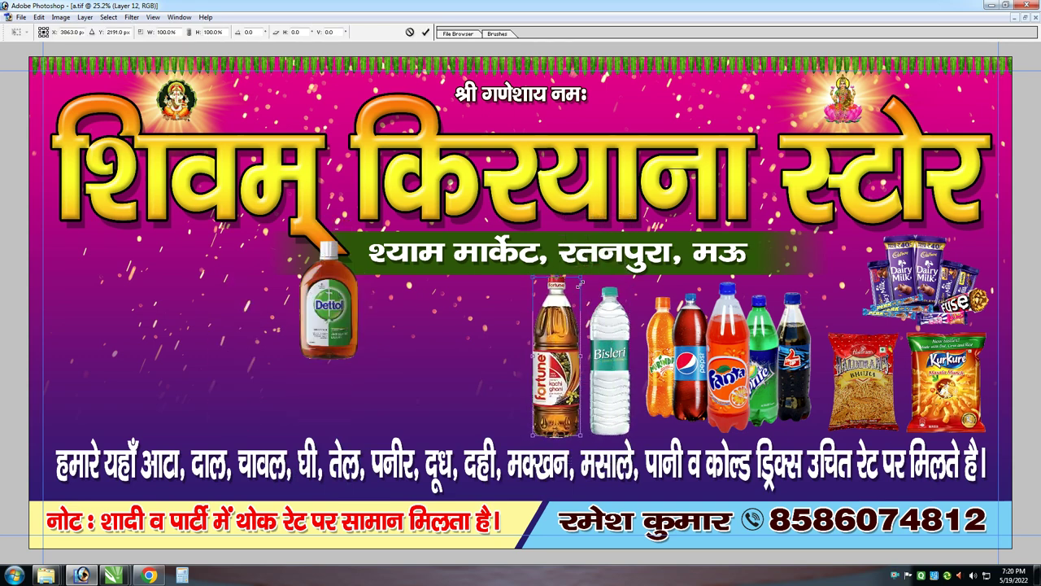
key("Return")
Reposition and shrink the Dettol bottle, then add Tata Tea and Fortune soya packs beside the bottles
left_click_drag(302, 298, 441, 329)
key("ctrl+t")
key("Return")
left_click_drag(486, 290, 824, 282)
left_click(1025, 17)
left_click_drag(175, 228, 525, 350)
left_click_drag(198, 260, 77, 83)
left_click_drag(219, 302, 620, 367)
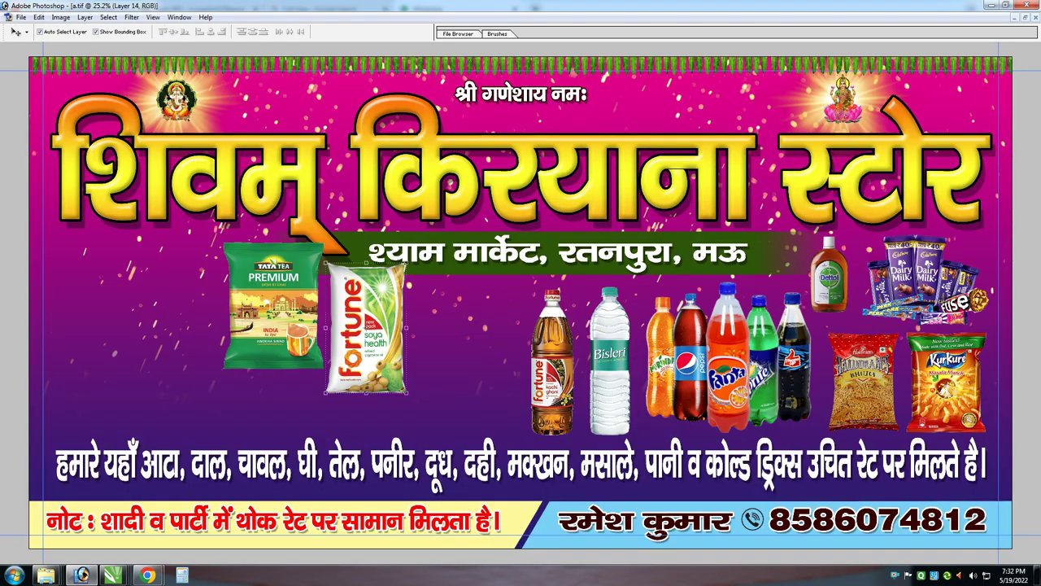
left_click_drag(374, 303, 469, 331)
Shift Tata Tea into Fortune's old spot and add Lifebuoy, Lux and Amul butter to the banner
left_click_drag(293, 285, 369, 332)
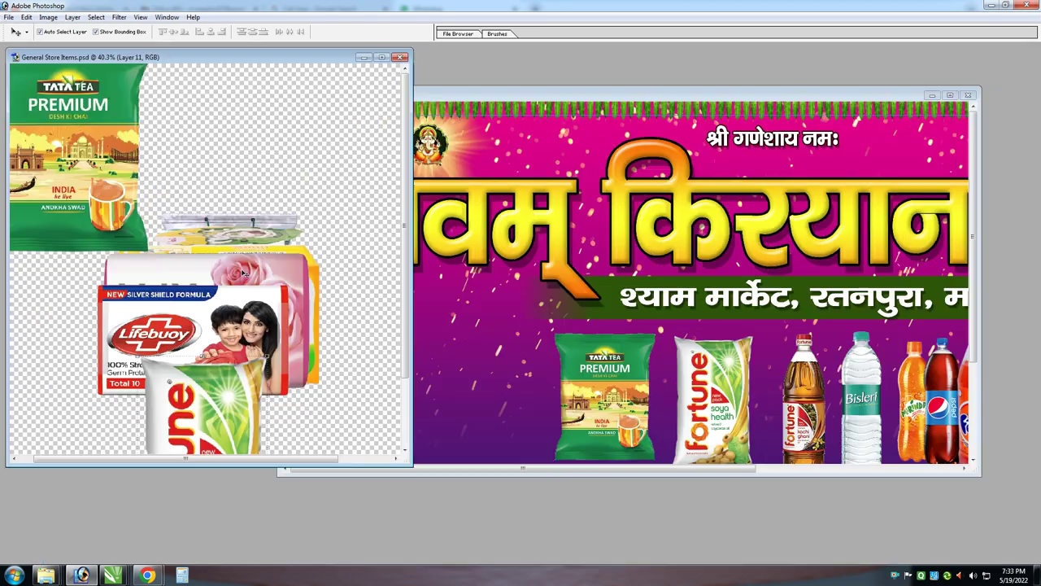
left_click_drag(234, 328, 547, 359)
left_click(69, 232)
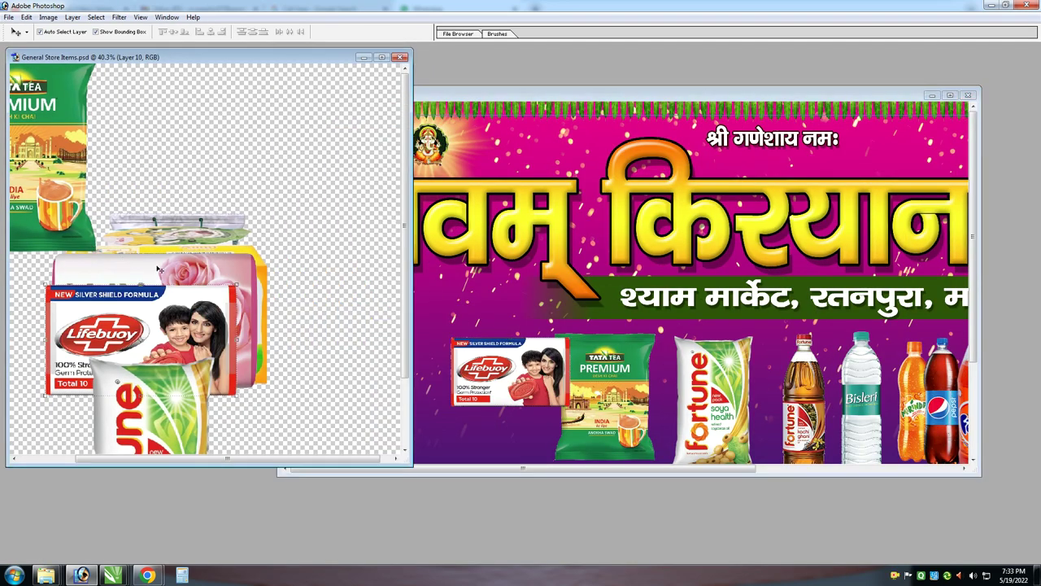
left_click_drag(123, 342, 78, 429)
left_click_drag(147, 318, 547, 349)
left_click(144, 283)
left_click_drag(144, 284, 608, 309)
left_click(149, 267)
Add the Masti cup, Aashirvaad, India Gate rice and dal bowls to the banner
left_click_drag(149, 266, 606, 256)
left_click(163, 276)
left_click(163, 276)
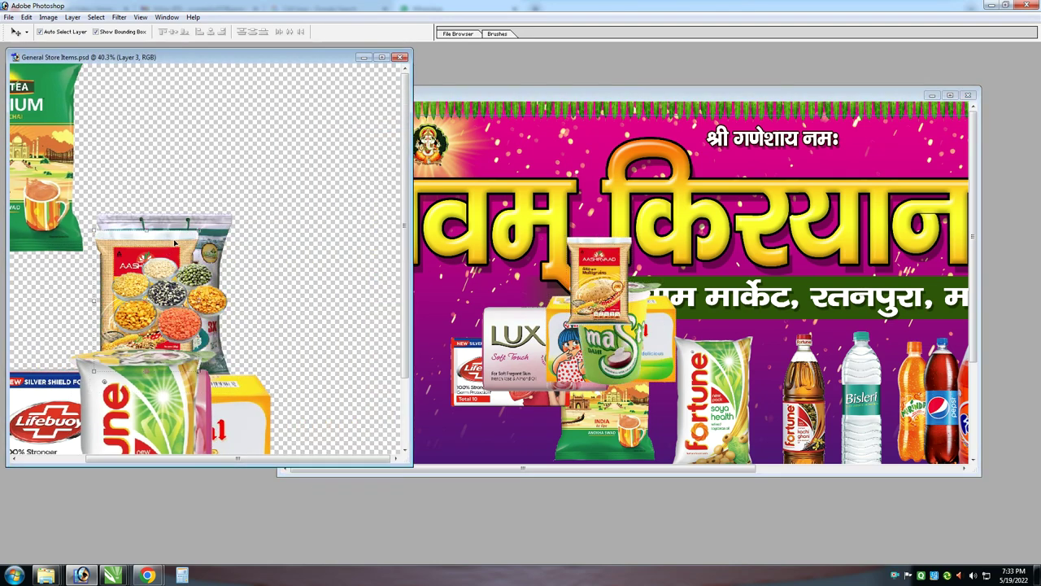
left_click_drag(163, 277, 163, 382)
left_click_drag(213, 231, 655, 271)
left_click(170, 297)
left_click_drag(170, 297, 632, 286)
left_click(950, 95)
Arrange Aashirvaad and India Gate on the left, with dal bowls, Lifebuoy, LUX and Masti below
left_click_drag(382, 244, 358, 378)
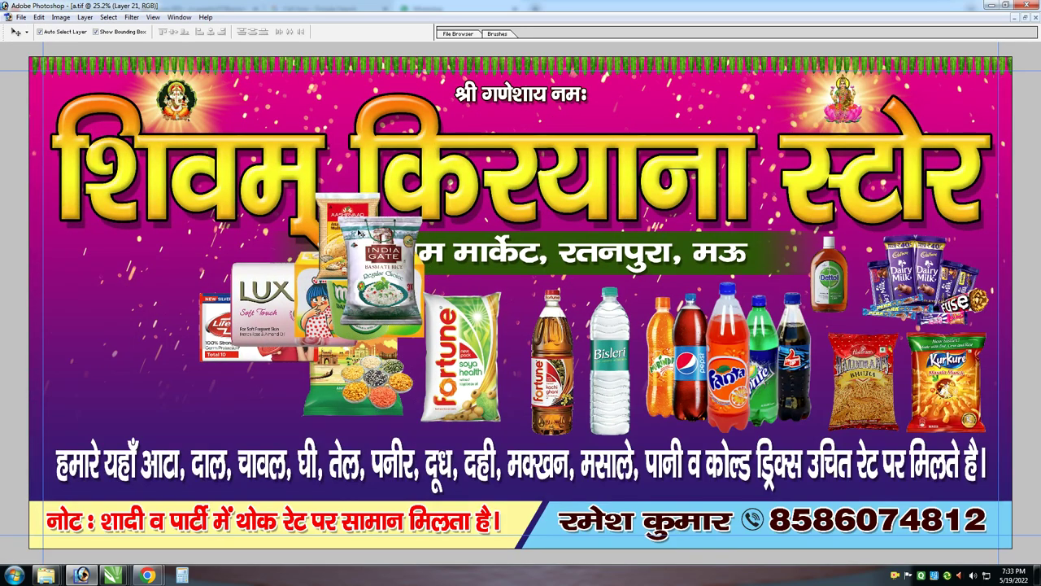
left_click_drag(398, 276, 488, 313)
left_click_drag(337, 212, 83, 269)
left_click_drag(236, 325, 325, 411)
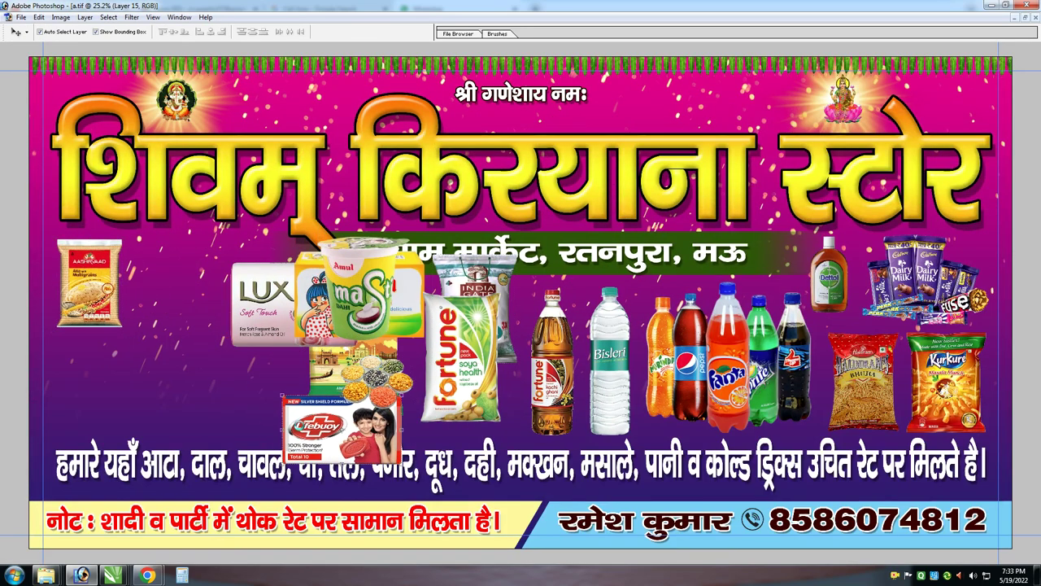
left_click_drag(273, 301, 346, 411)
left_click_drag(367, 293, 372, 452)
left_click_drag(472, 309, 242, 287)
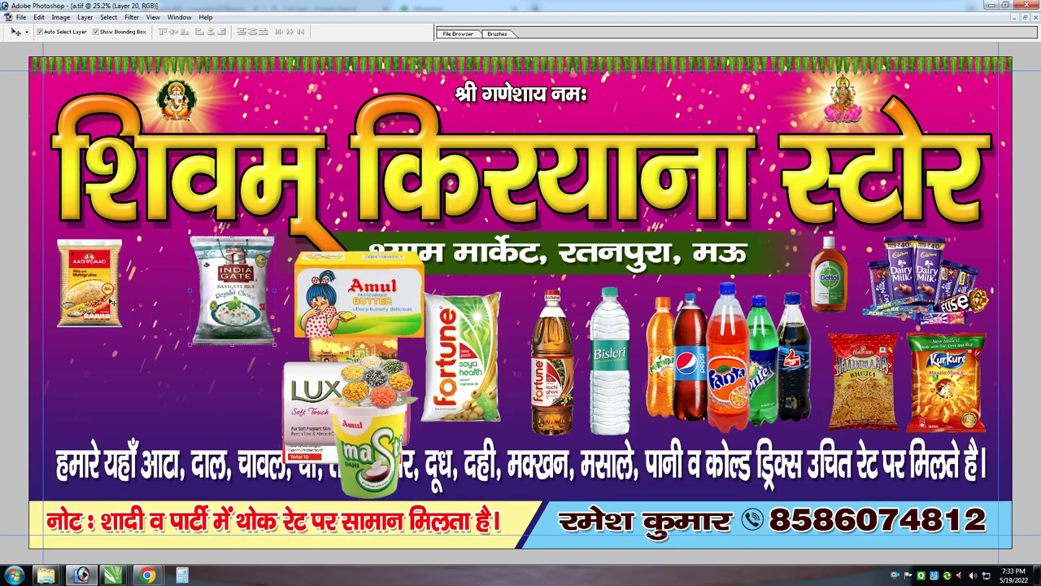
Enlarge Aashirvaad and India Gate, and shrink Amul butter to about 68% below Aashirvaad
left_click_drag(125, 329, 144, 356)
key("Return")
left_click_drag(230, 284, 199, 286)
left_click_drag(250, 347, 259, 359)
key("Return")
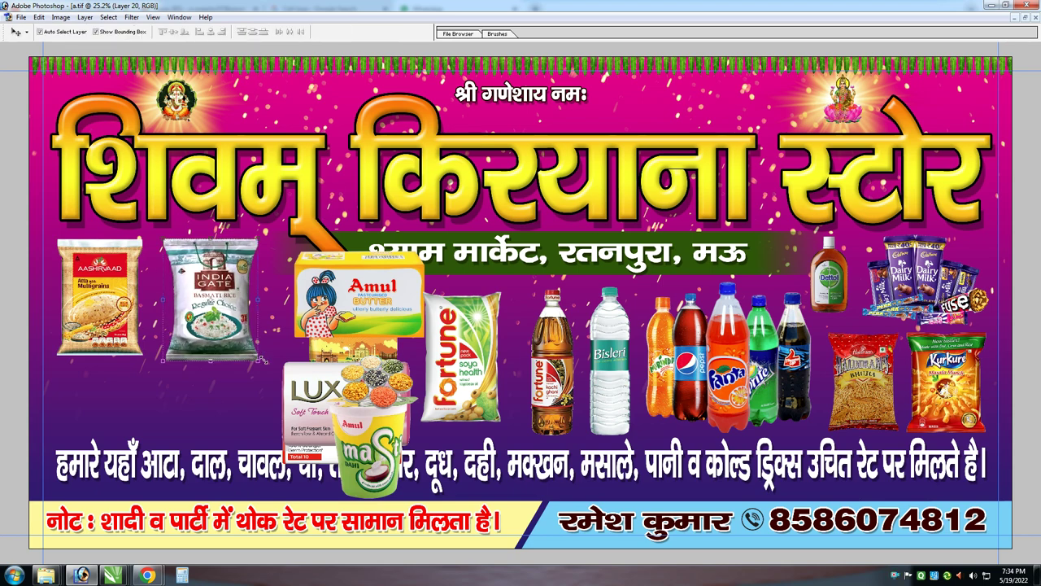
left_click_drag(350, 281, 115, 364)
key("ctrl+t")
left_click_drag(189, 352, 159, 359)
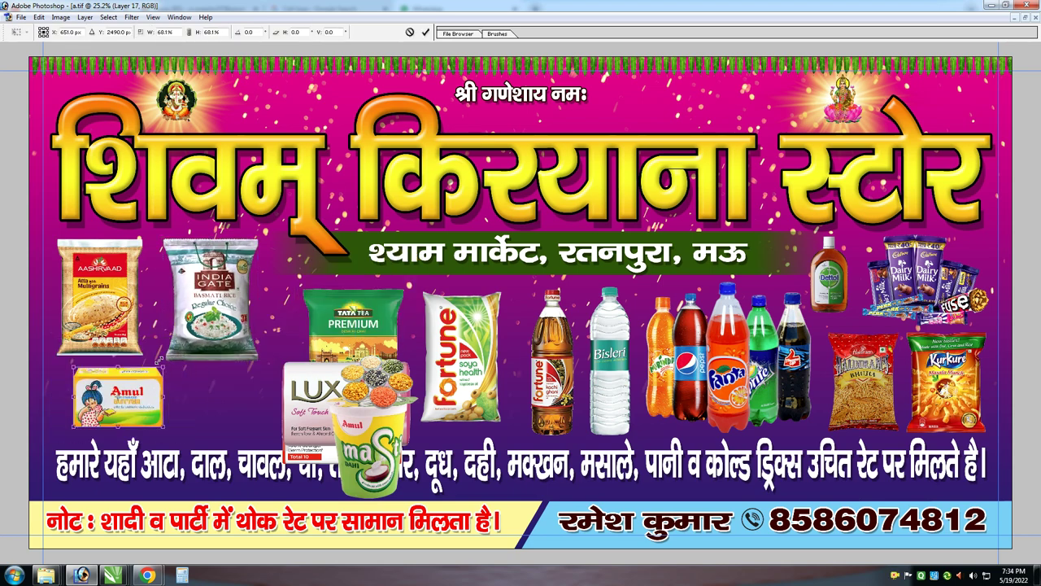
left_click_drag(118, 397, 103, 399)
Shrink LUX to about 61% and Lifebuoy to 70%, move Tata Premium aside, and place the dal bowls beside India Gate
left_click_drag(317, 407, 244, 405)
key("ctrl+t")
left_click_drag(332, 450, 226, 411)
key("Return")
left_click_drag(314, 432, 252, 405)
key("ctrl+t")
left_click_drag(328, 375, 289, 390)
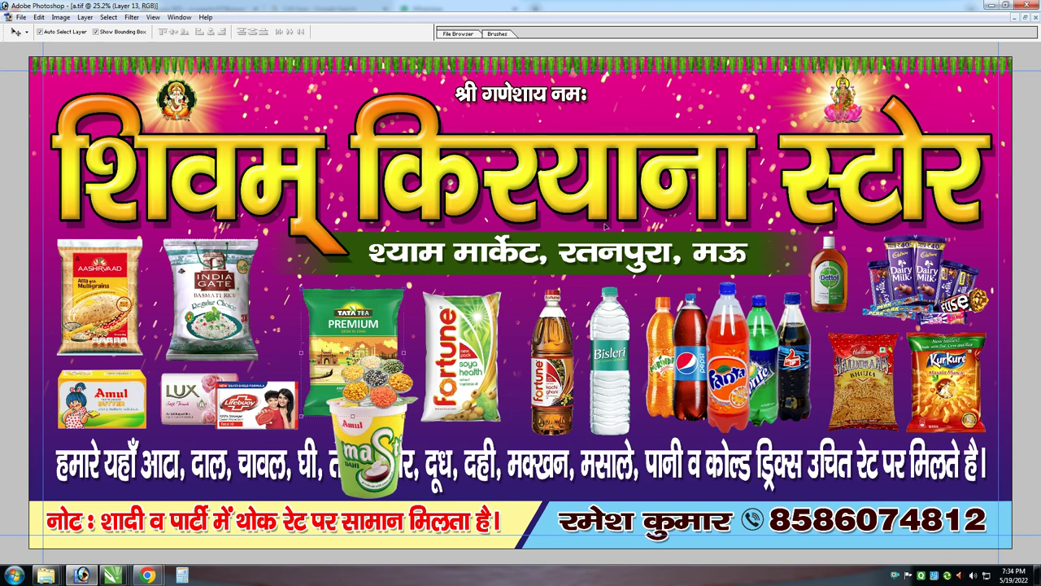
left_click_drag(329, 330, 591, 233)
left_click_drag(420, 403, 411, 376)
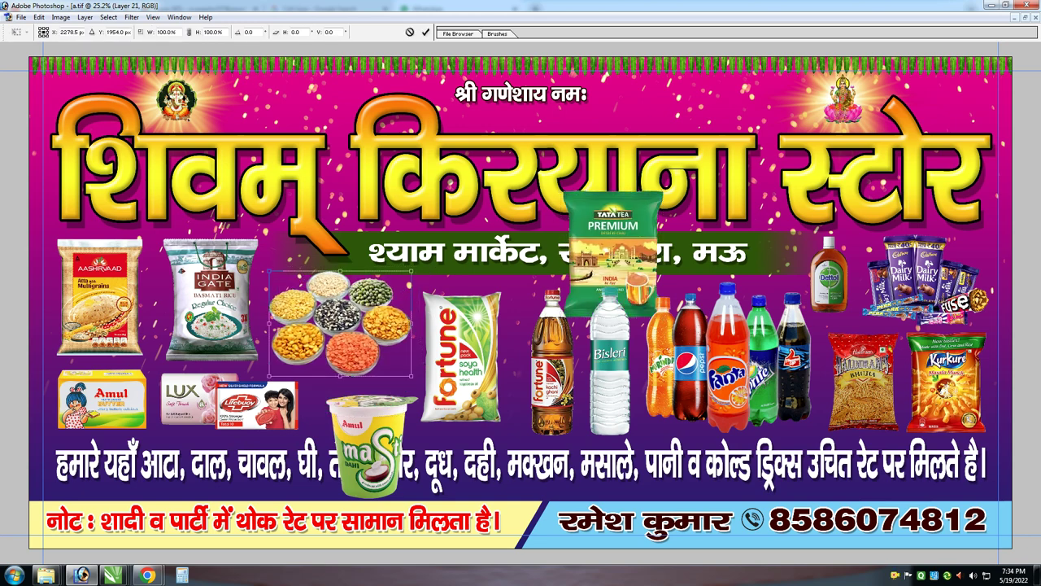
Enlarge the dal bowls slightly and shift the Fortune pack and Masti cup right
left_click_drag(412, 272, 417, 266)
key("Return")
left_click_drag(376, 414, 356, 352)
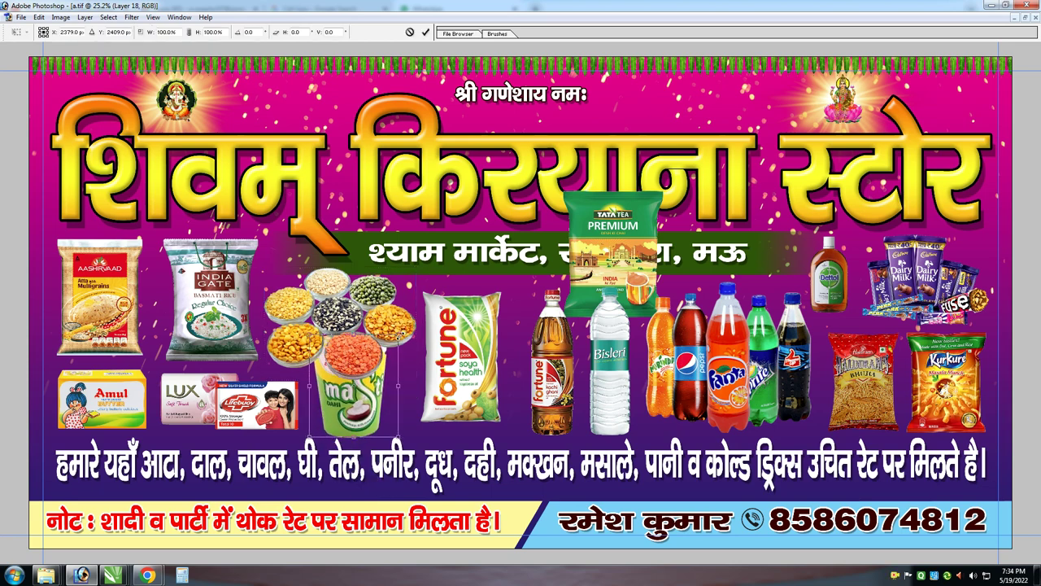
key("Escape")
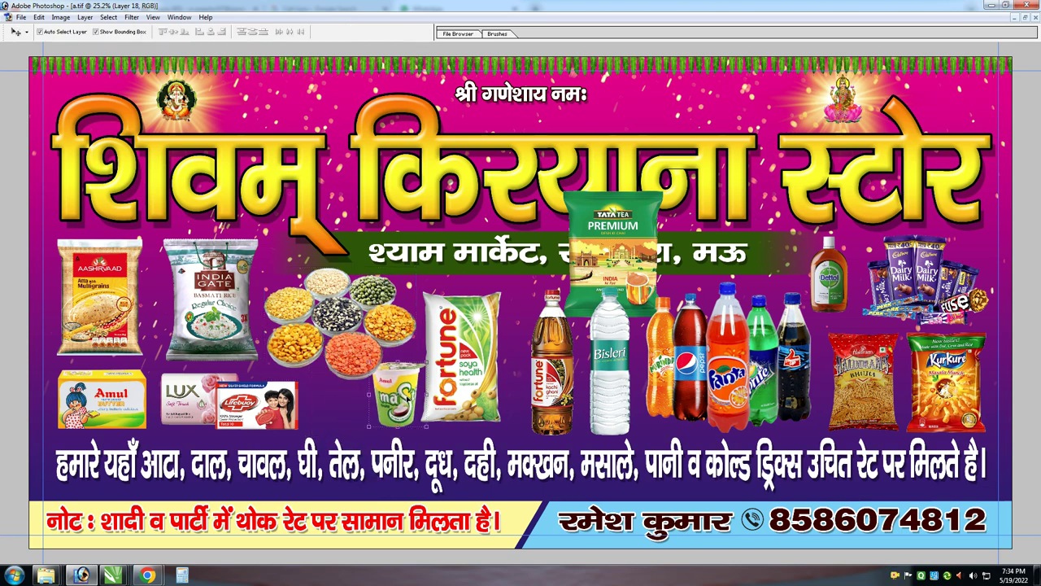
left_click_drag(475, 371, 495, 371)
left_click_drag(399, 395, 410, 392)
Move Tata Tea beside Lifebuoy, shrink it to about half, and duplicate it alongside
left_click_drag(610, 260, 334, 404)
key("ctrl+t")
left_click_drag(384, 440, 324, 429)
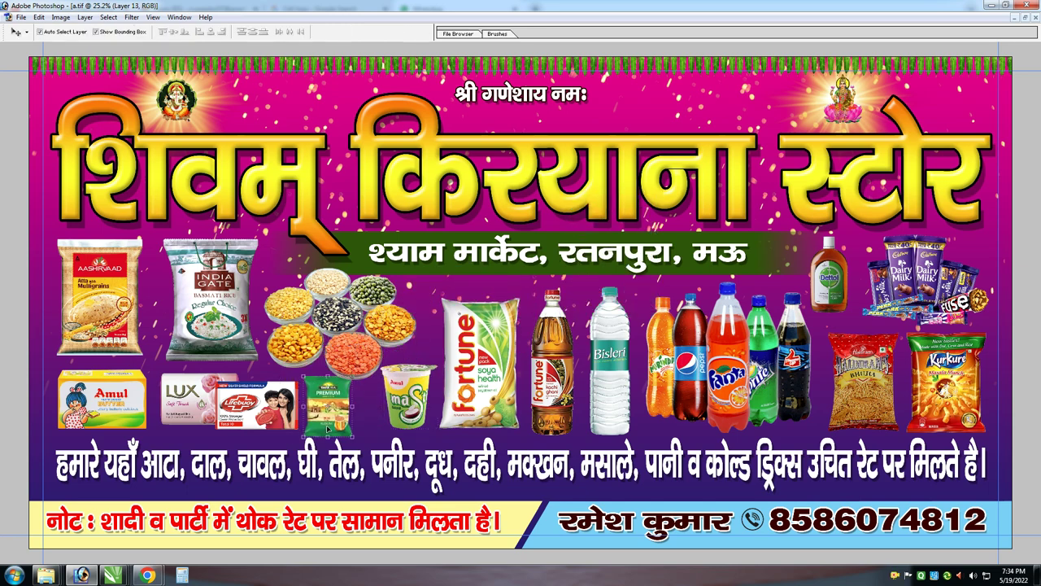
left_click_drag(339, 388, 372, 388)
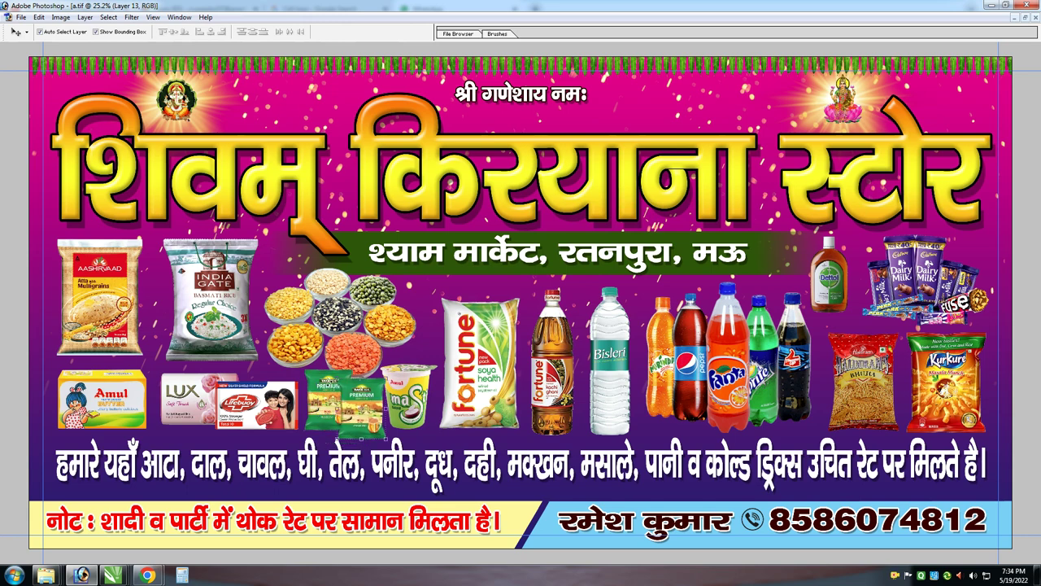
key("ctrl+t")
key("Return")
left_click(374, 378)
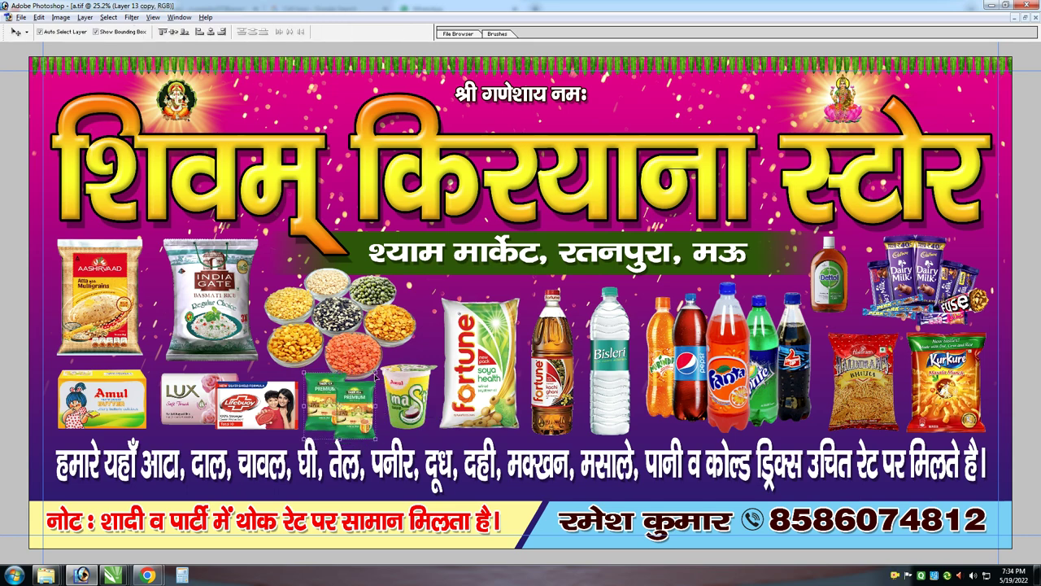
Nudge the Bisleri and Fortune oil bottles slightly right and view the banner full screen
left_click_drag(598, 330, 604, 331)
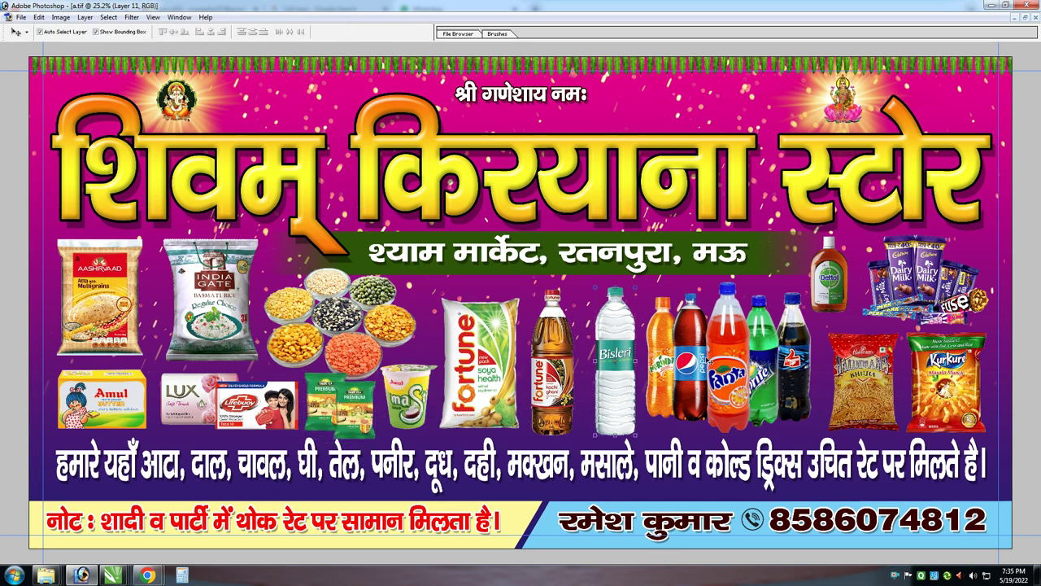
left_click_drag(555, 362, 560, 362)
key("f")
key("f")
key("ctrl+0")
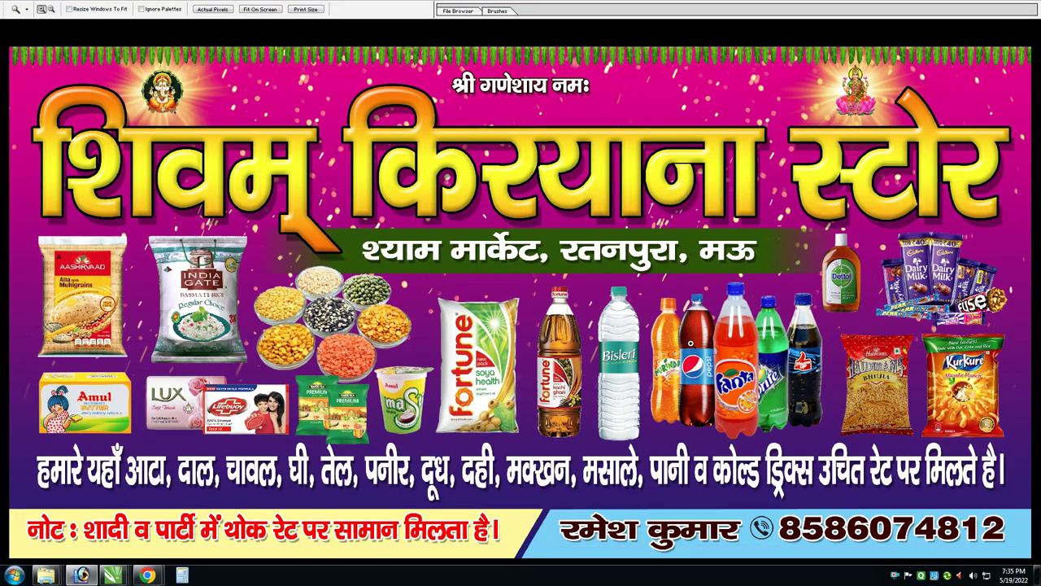